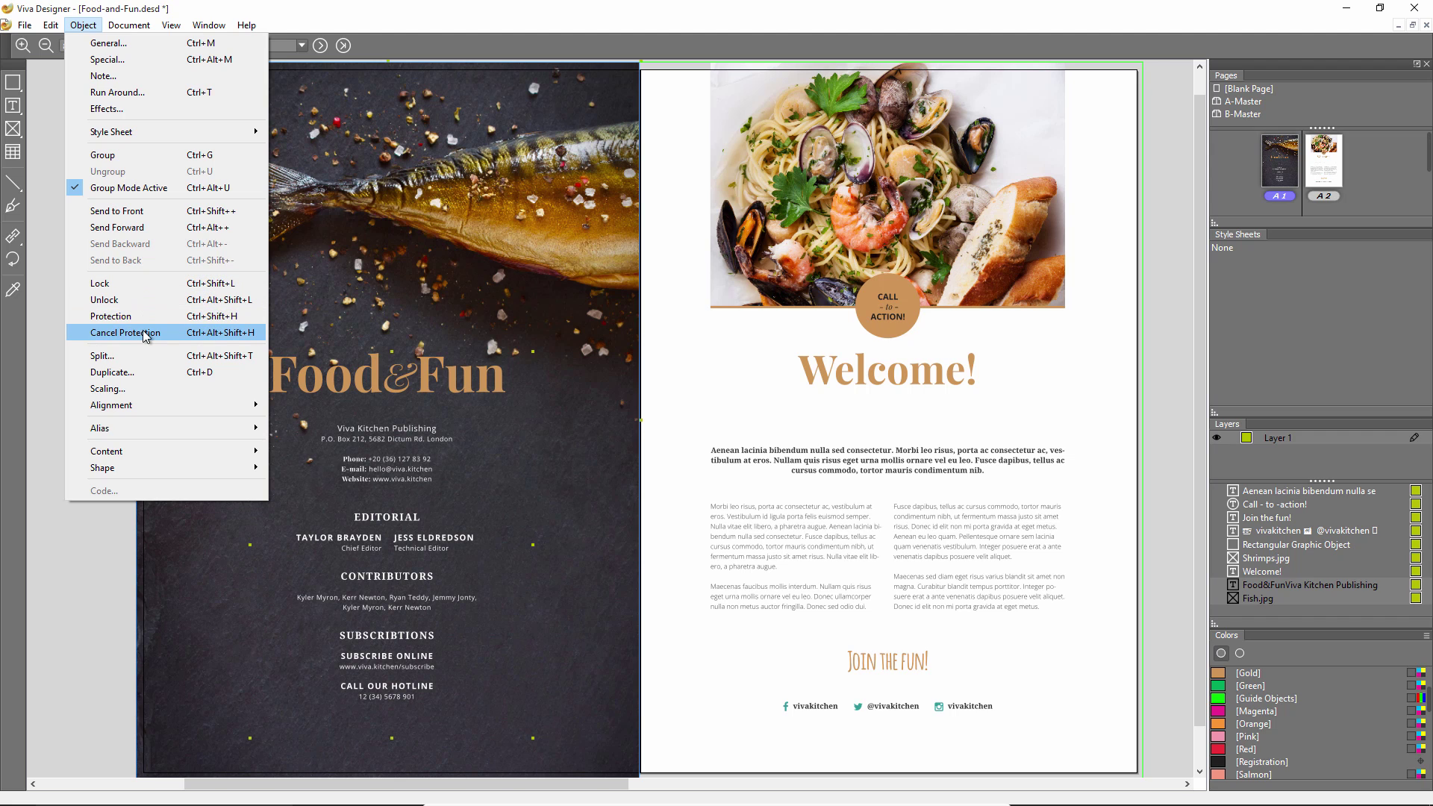
Cancel the object protection and add a new Layer 2 above Layer 1
click(109, 337)
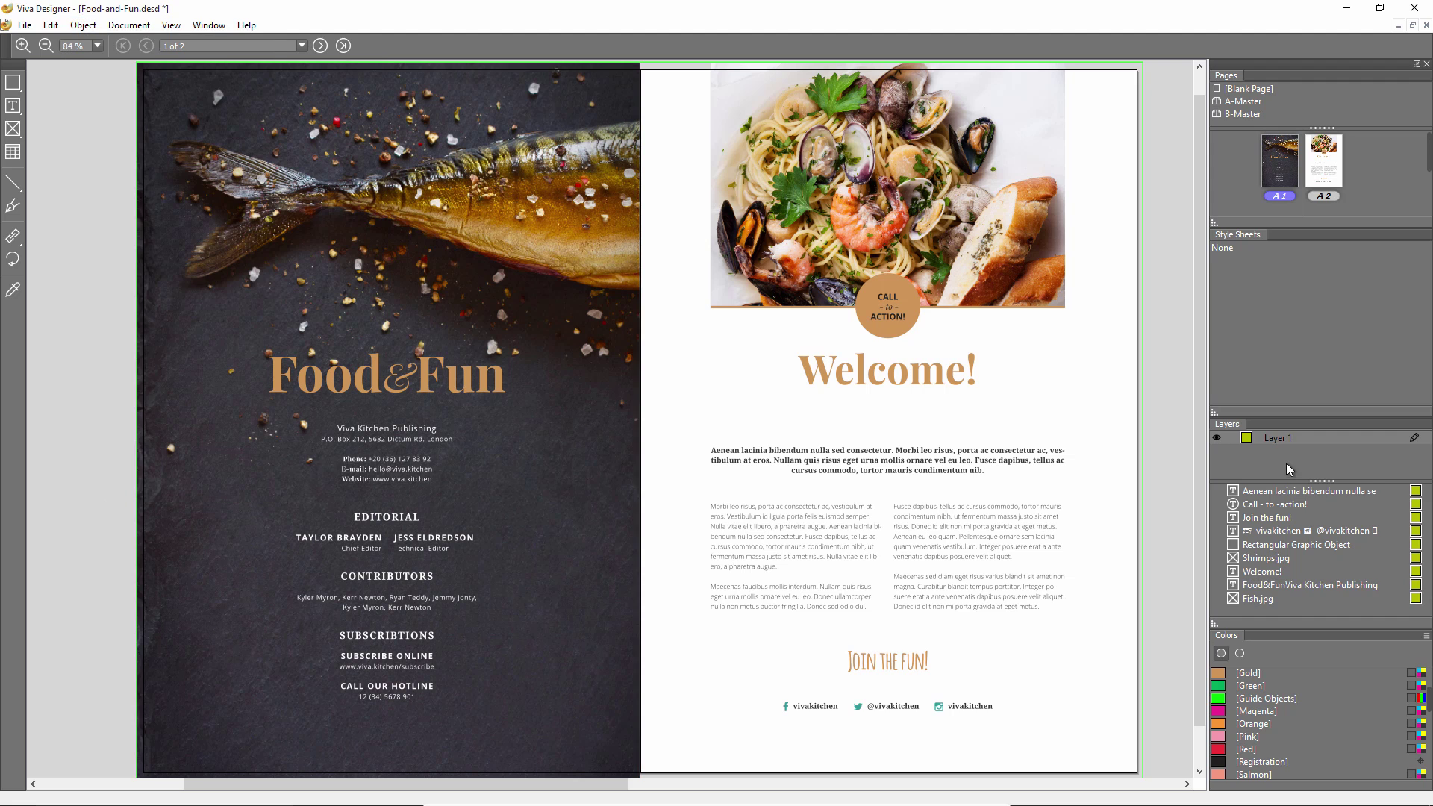
right_click(1286, 463)
click(1298, 473)
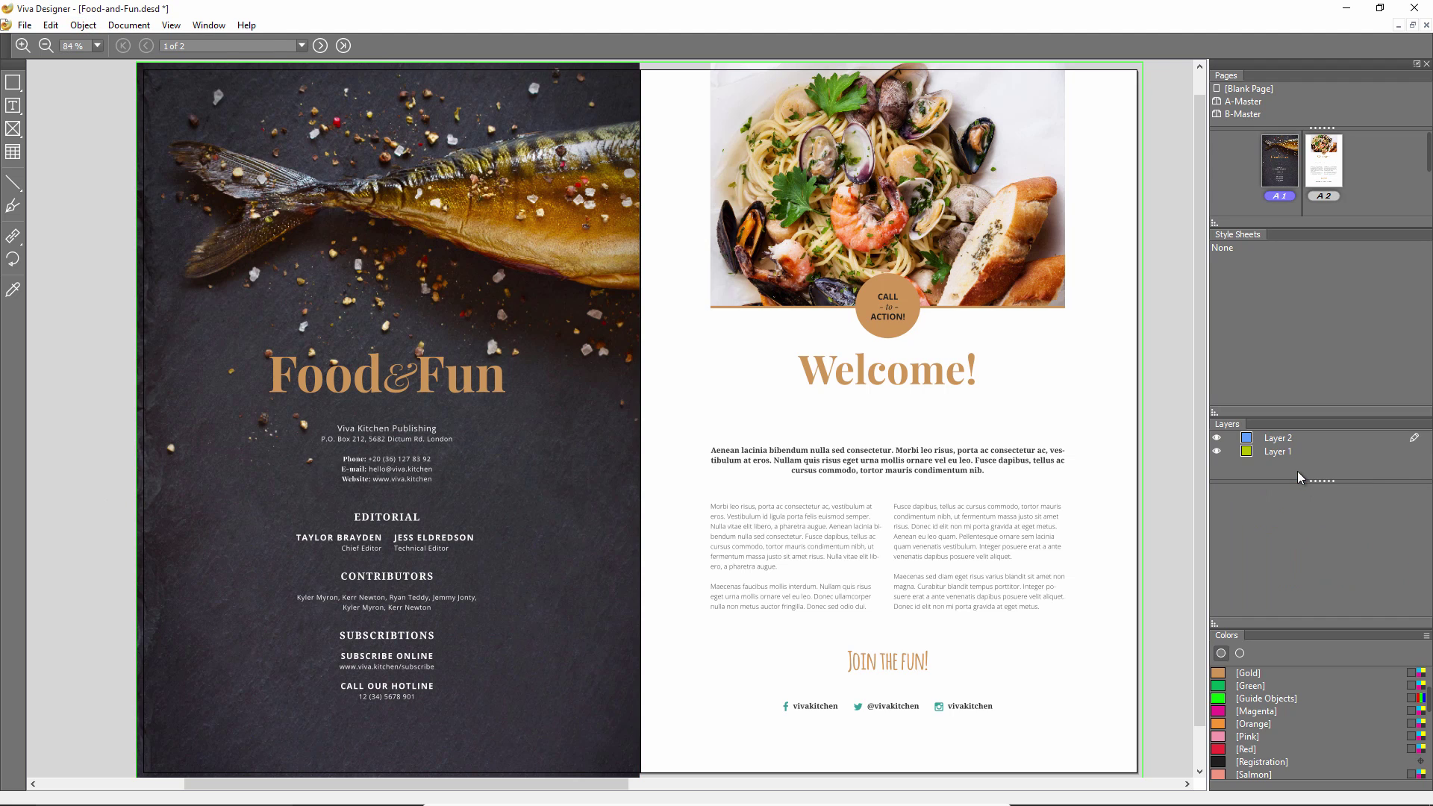
Move the bold 'Aenean lacinia bibendum' intro text frame from Layer 1 onto Layer 2
click(1274, 453)
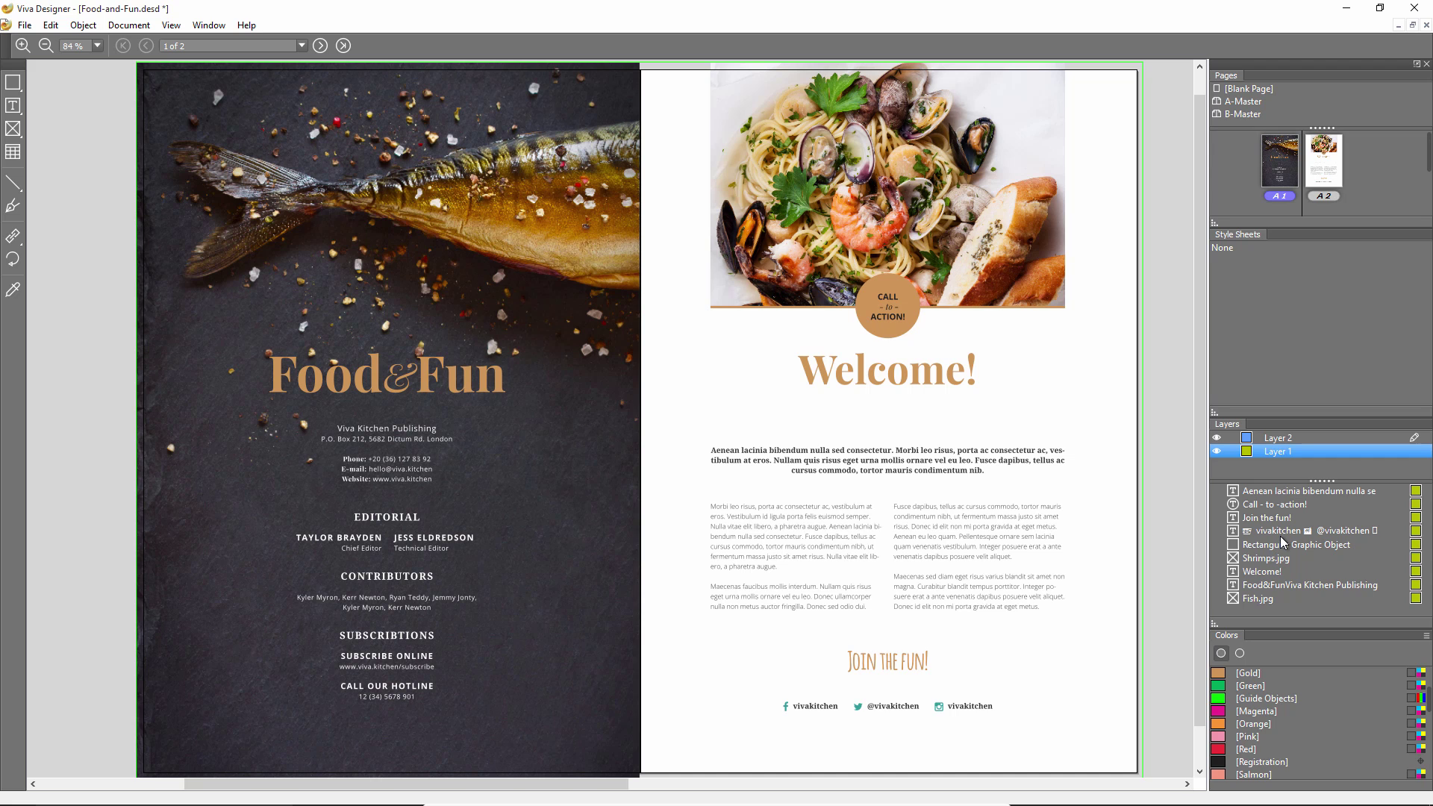
click(1280, 491)
drag(1285, 495, 1281, 442)
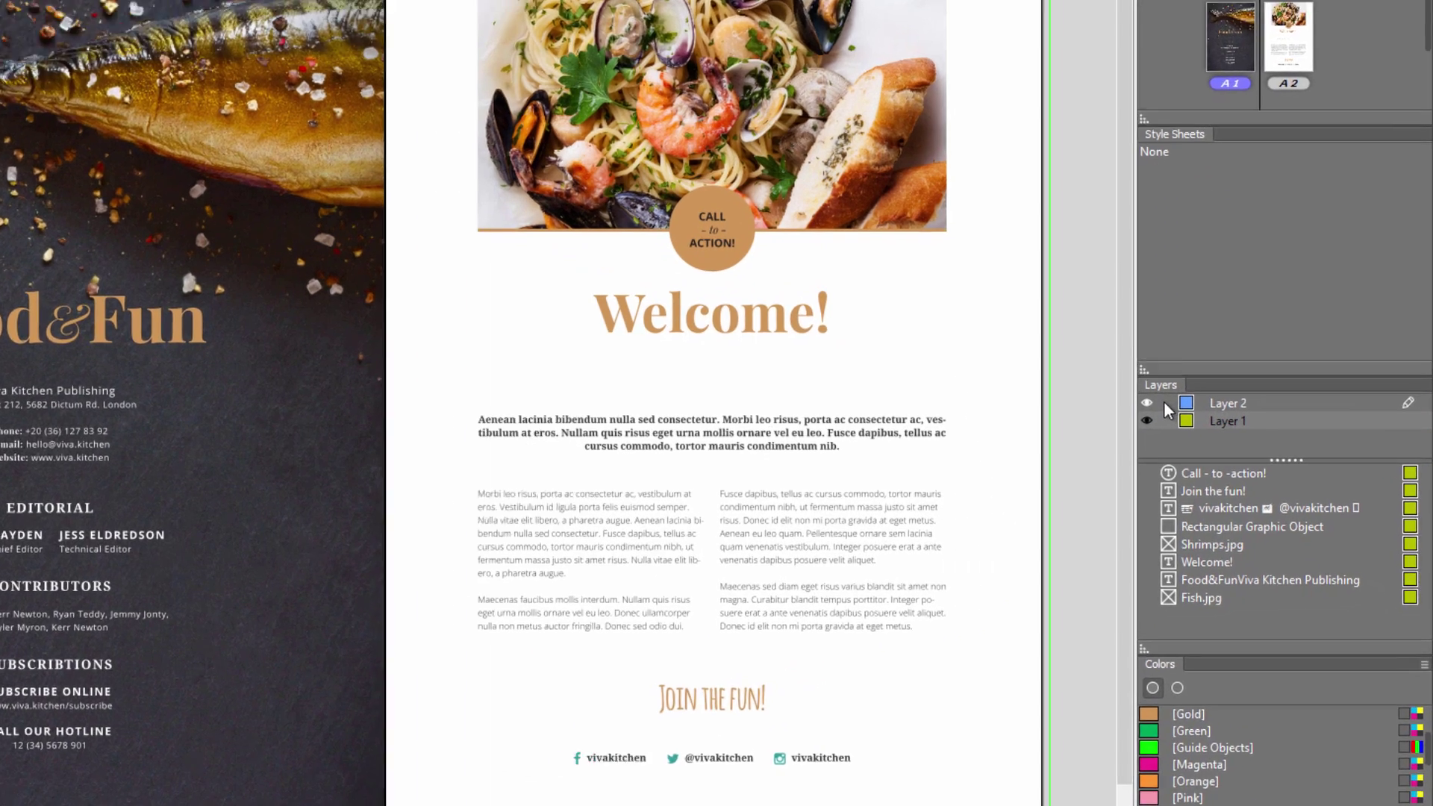
click(1231, 439)
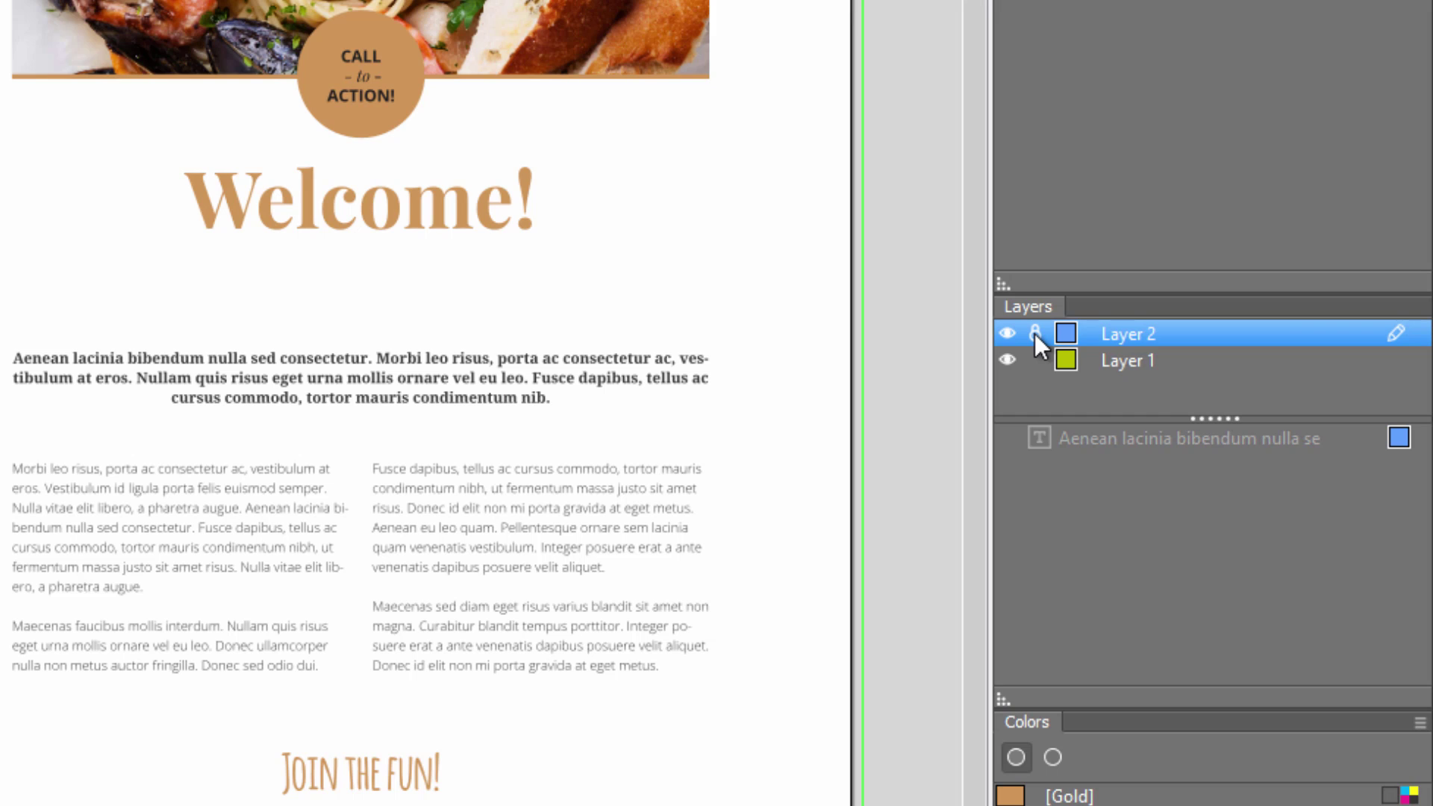
Lock Layer 2 in the Layers panel and bring up its layer commands
click(1035, 334)
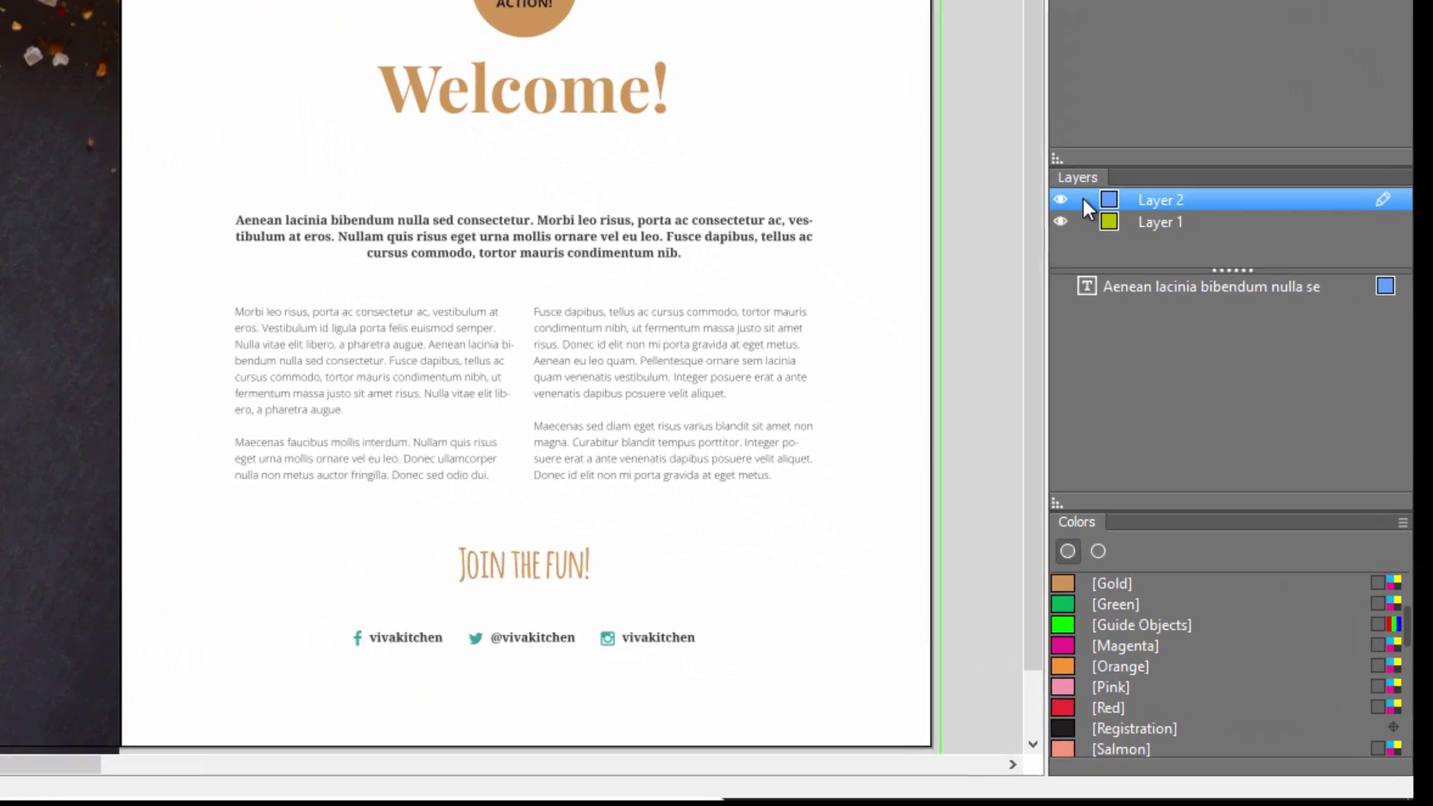
click(1085, 199)
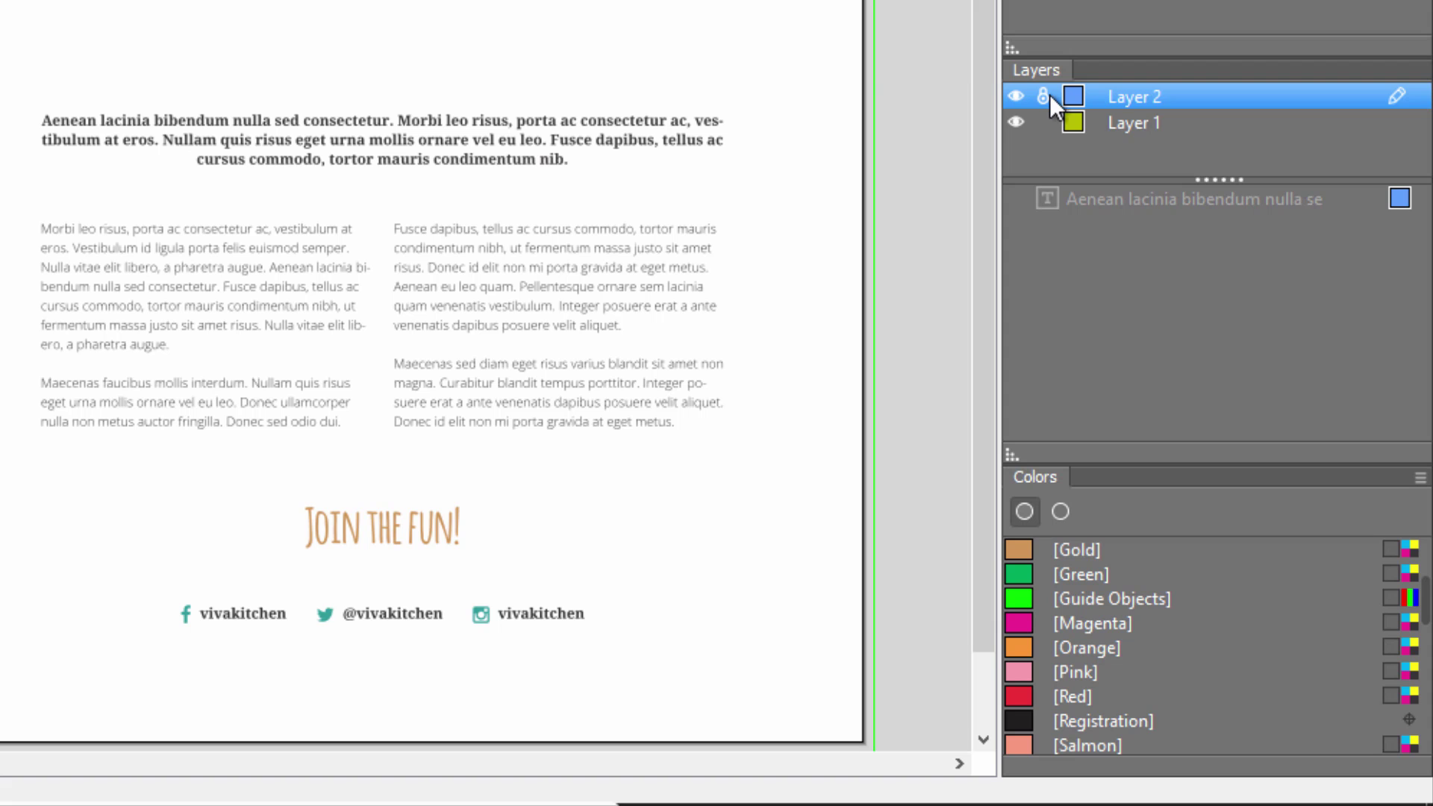
right_click(1077, 92)
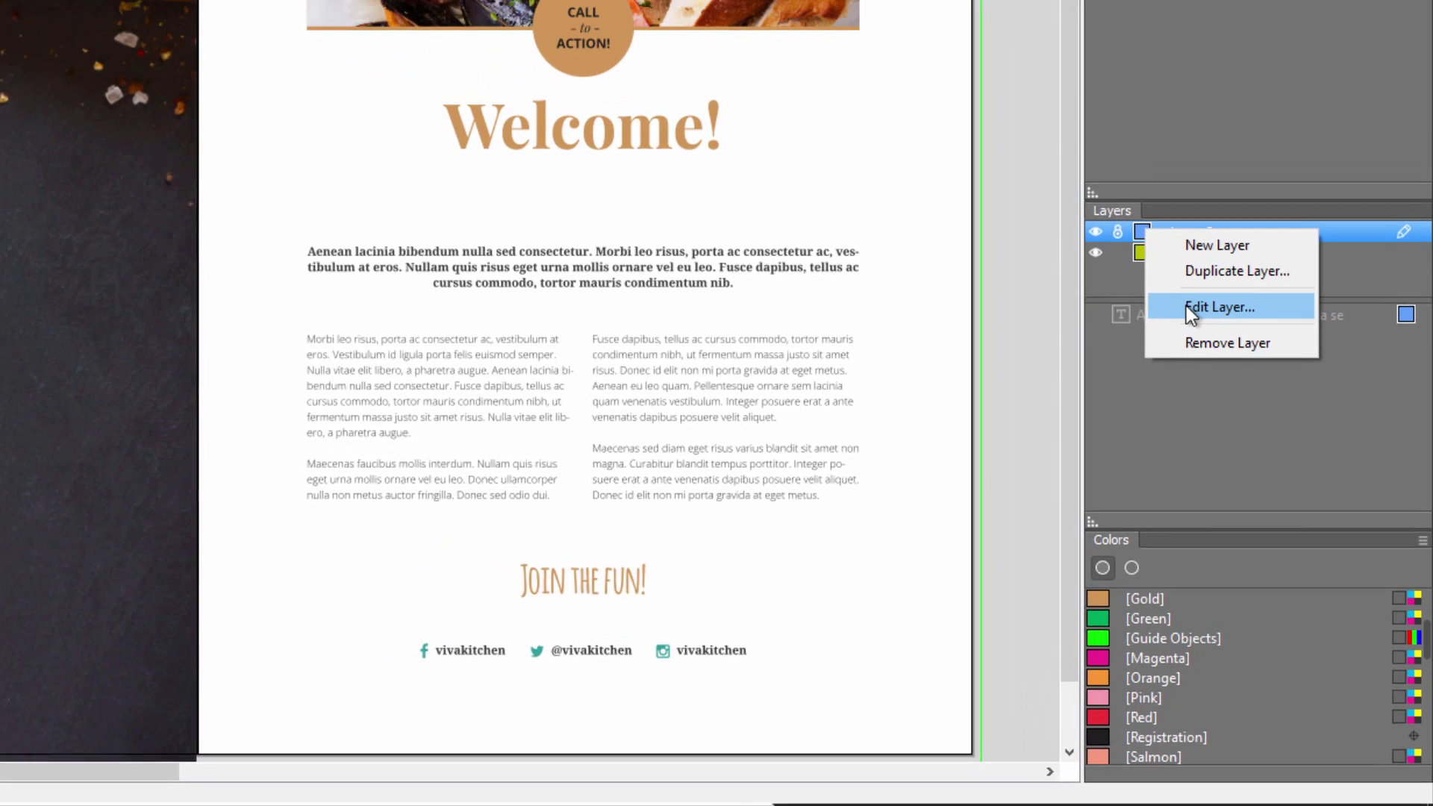
In Layer 2's options, enable password protection with a visible, repeated password and confirm
click(1156, 238)
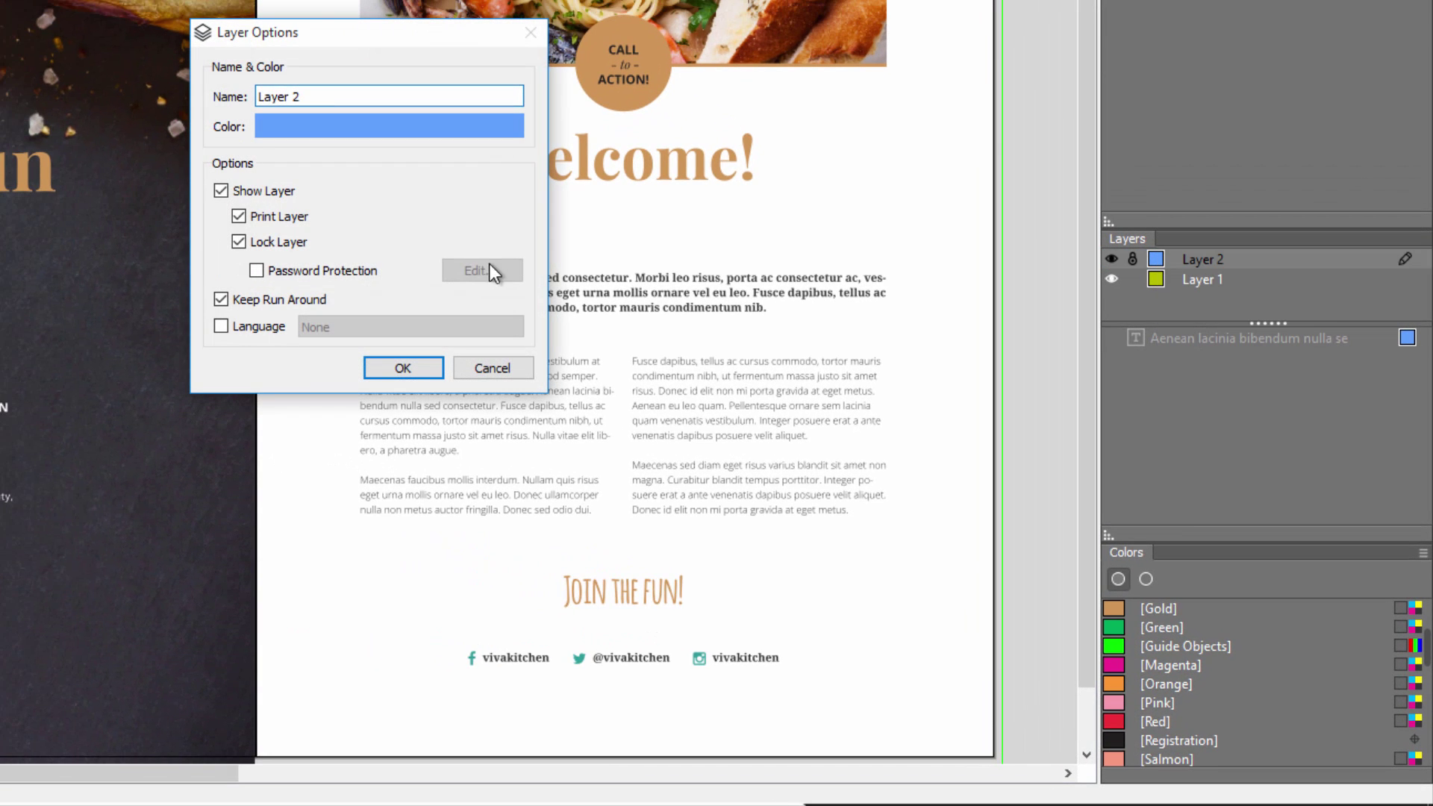
click(282, 271)
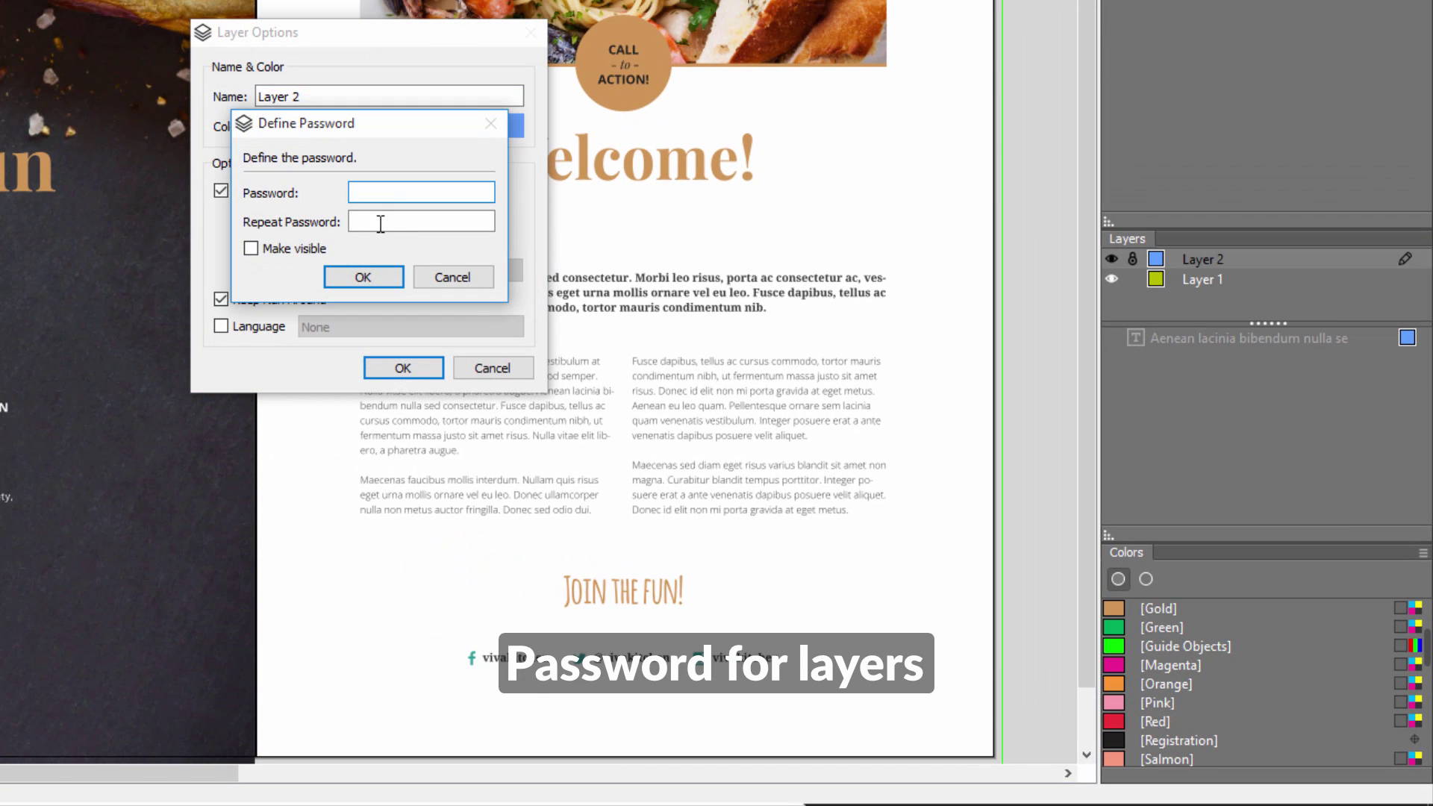
click(305, 249)
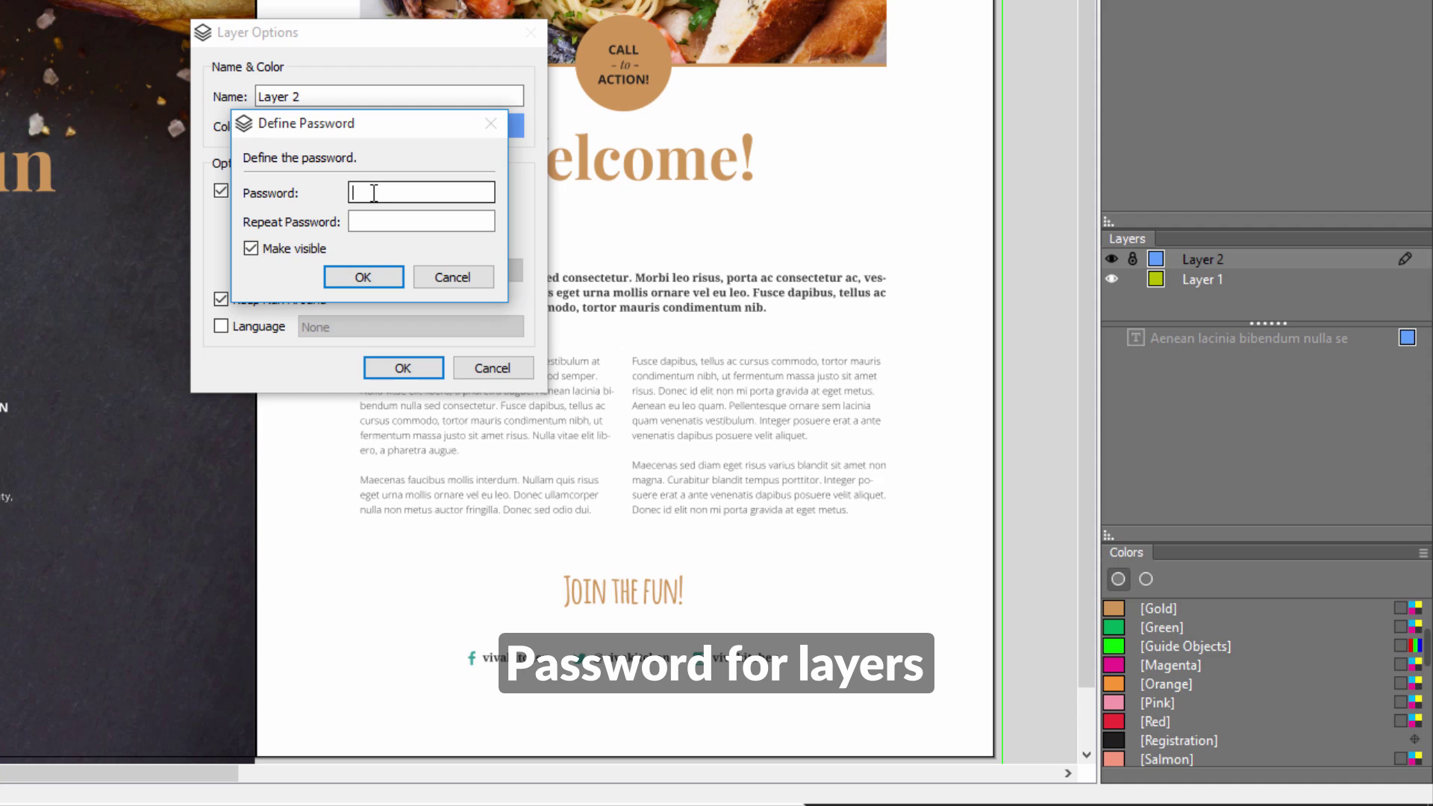
text(test)
key(Tab)
text(test)
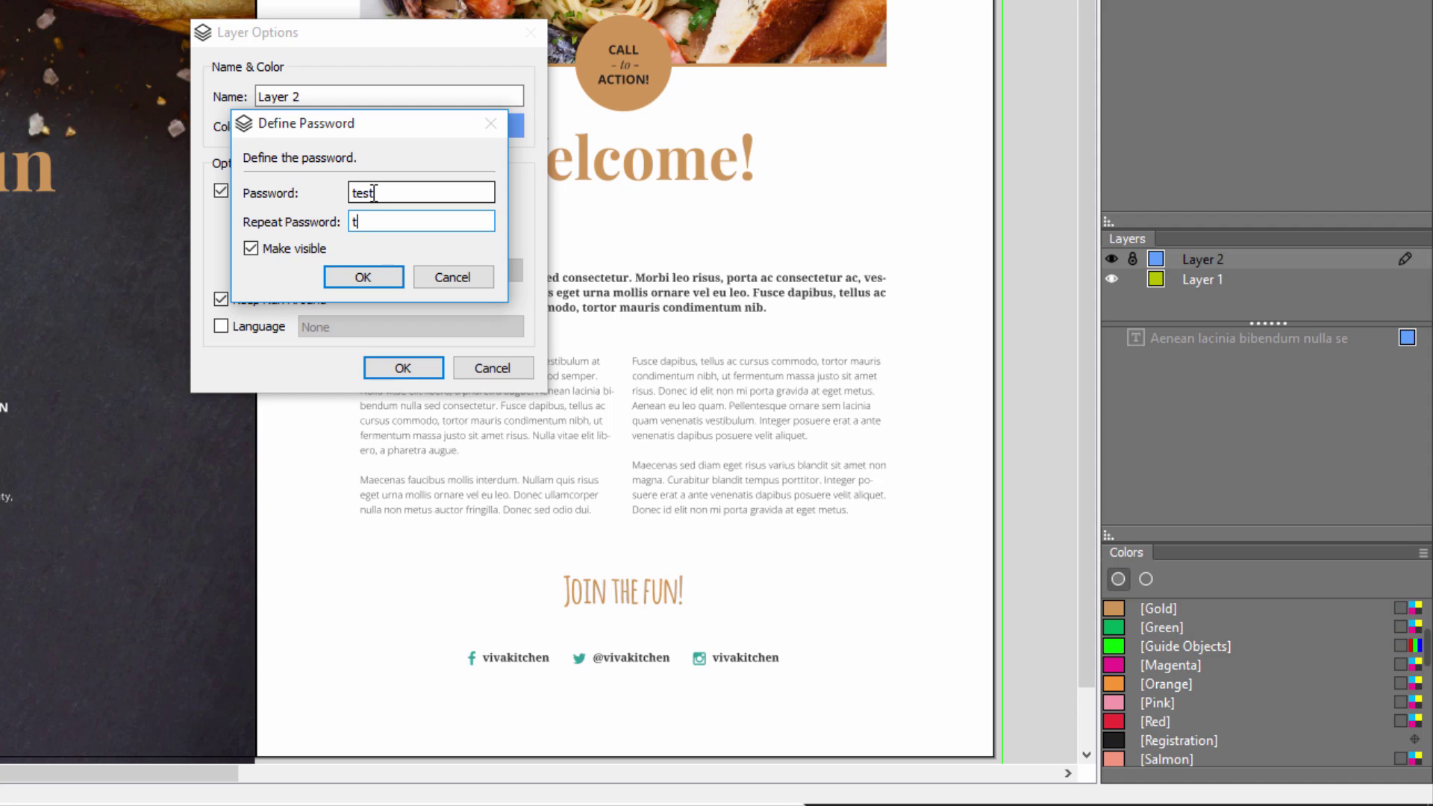
click(371, 273)
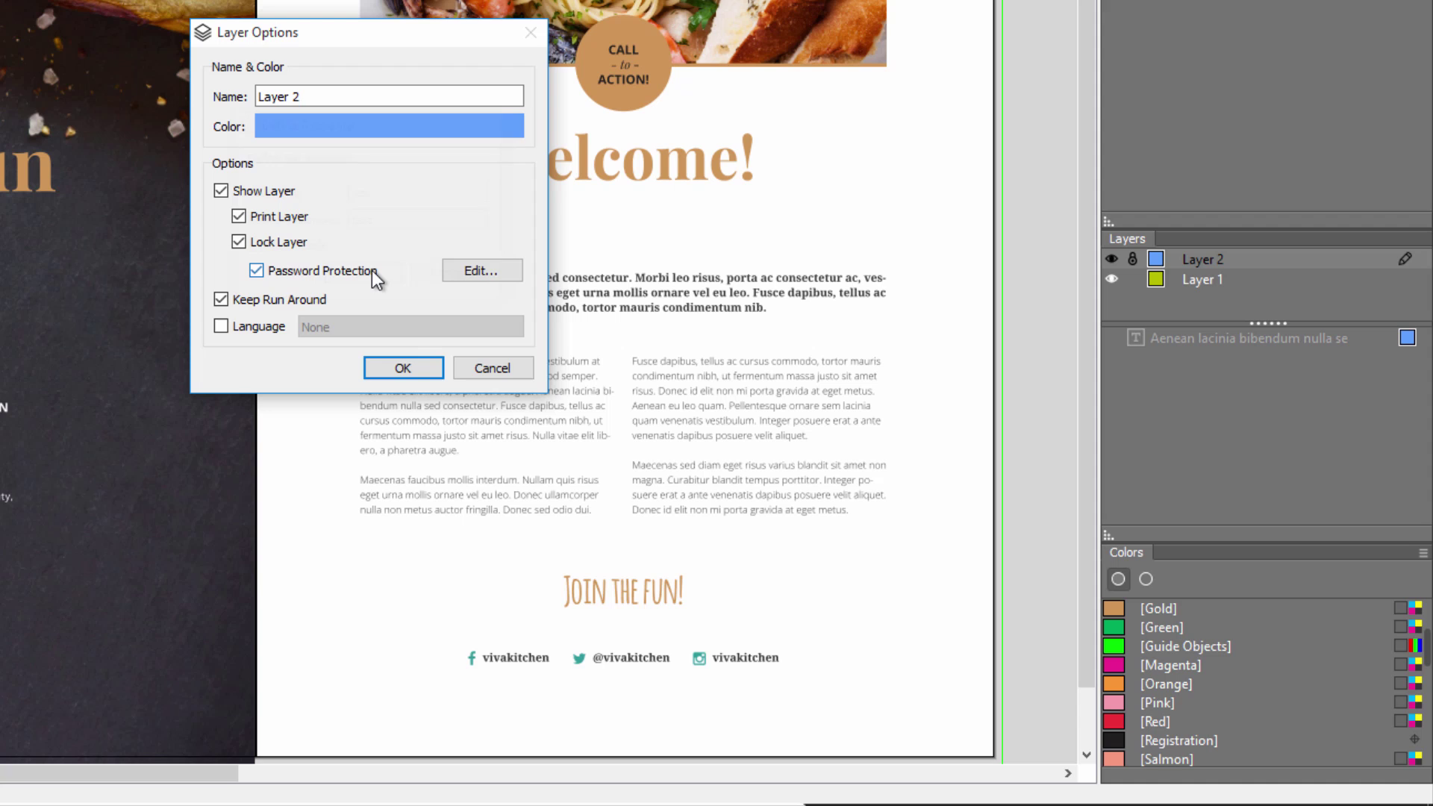
click(414, 367)
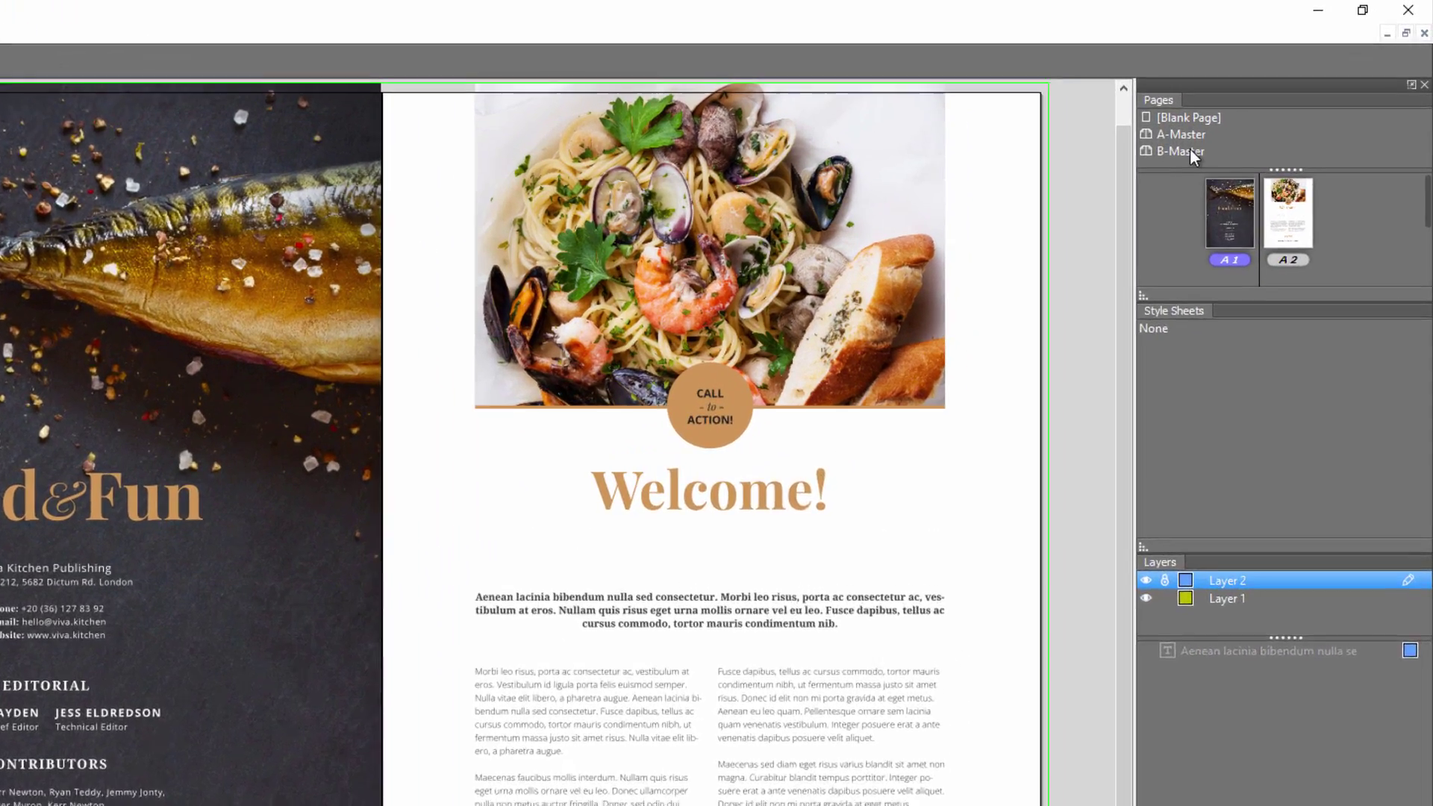
Set a password on the B-Master page via Protection in the Pages panel
right_click(1190, 150)
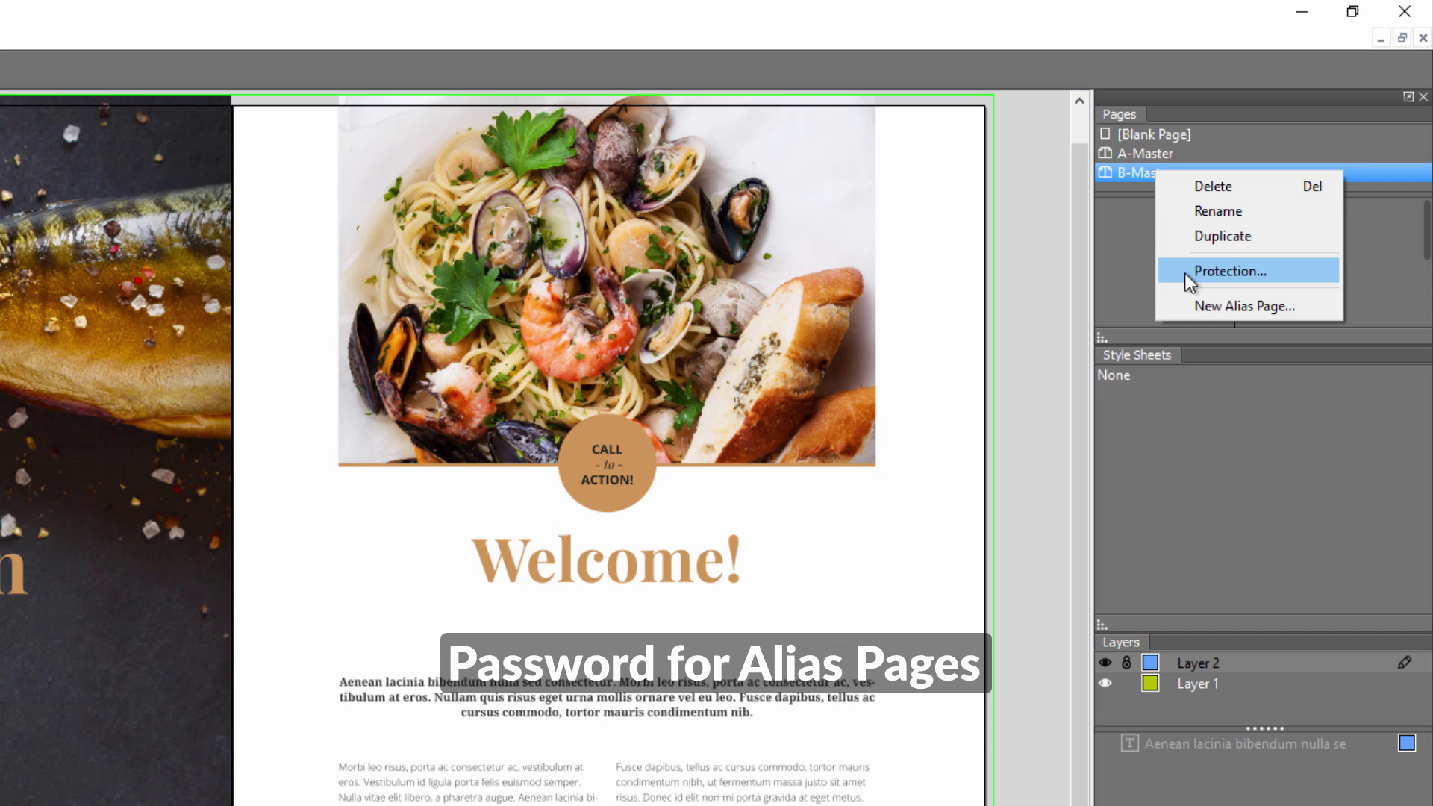
click(1188, 272)
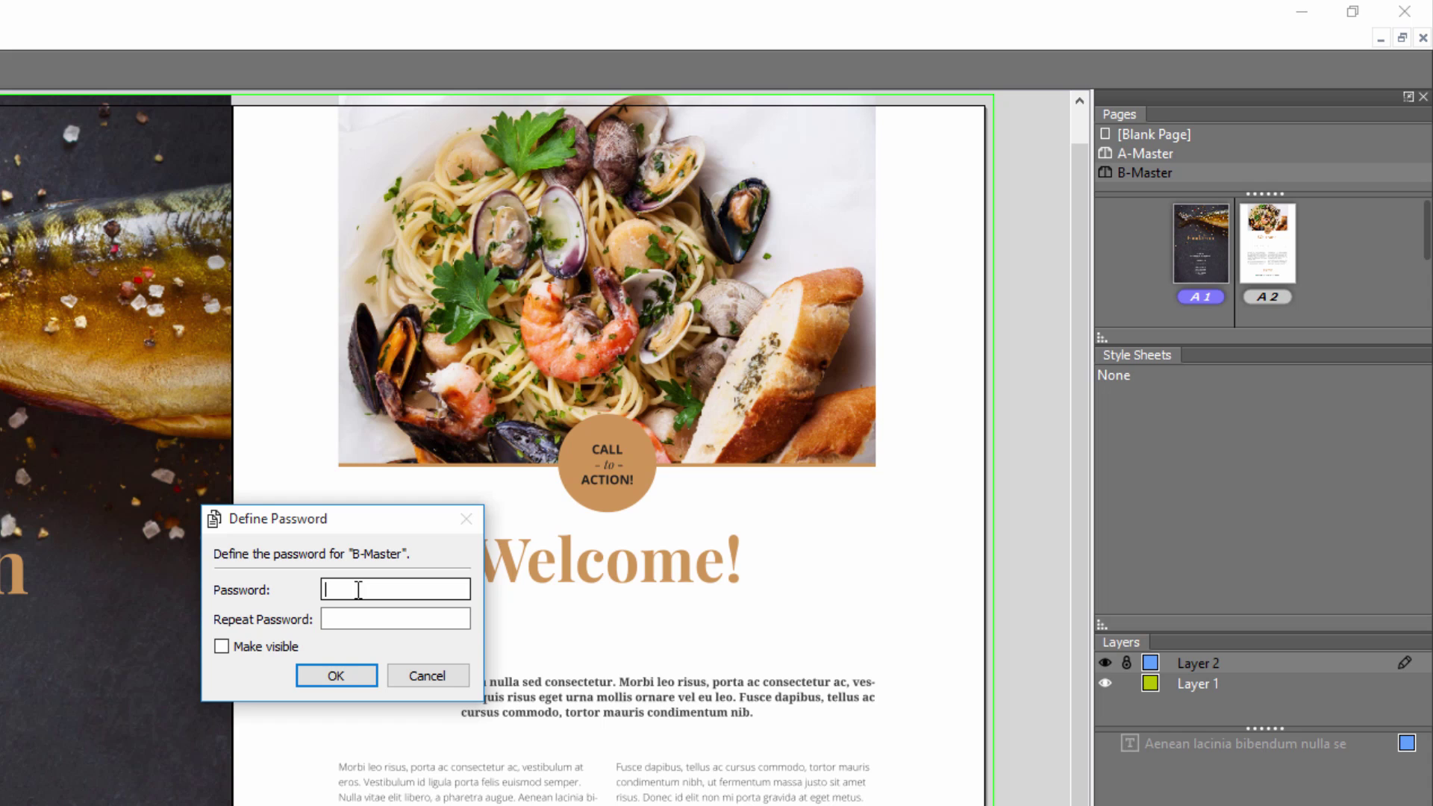
click(282, 646)
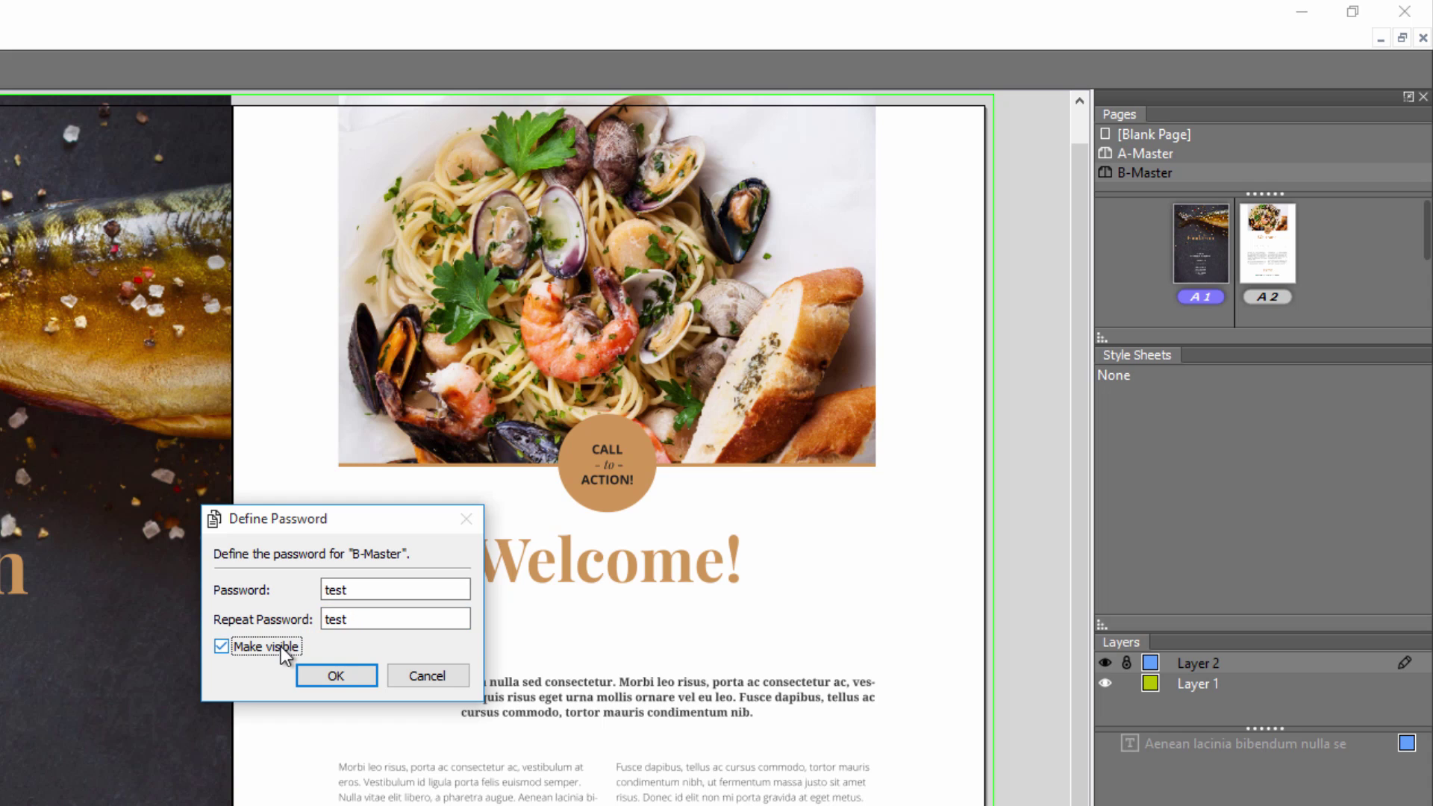
click(335, 677)
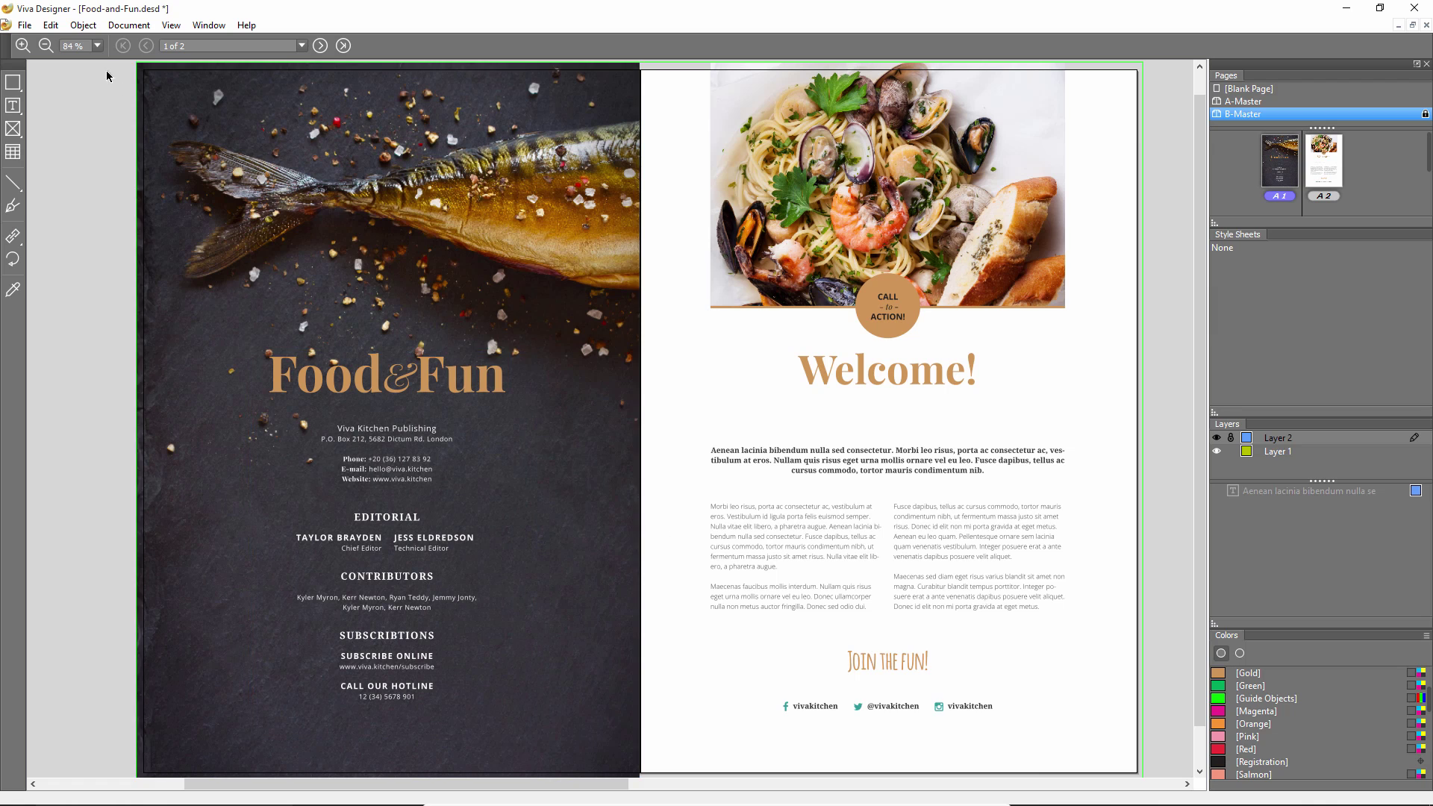
Open Preferences from the Edit menu to reach the Program settings
click(83, 26)
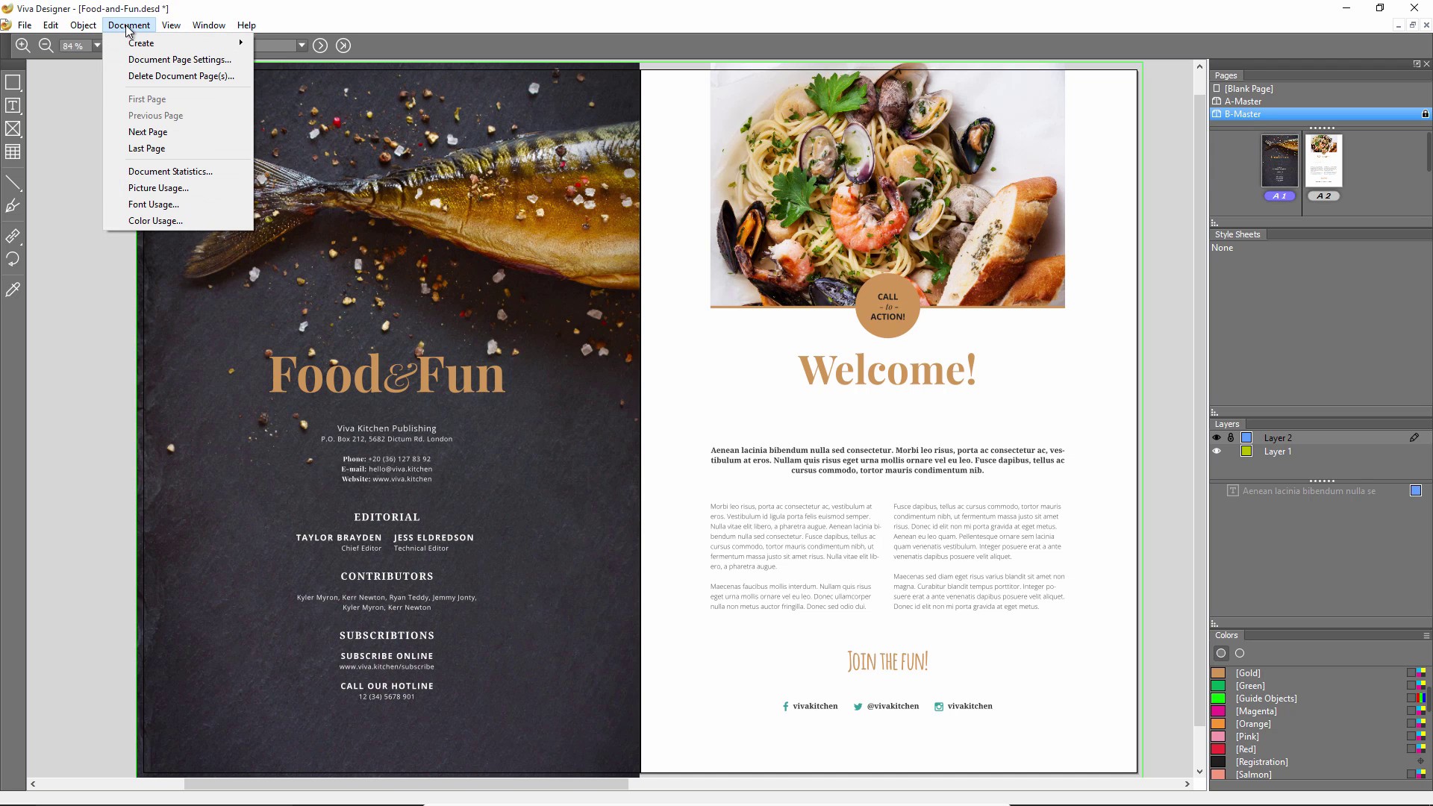
mouse_move(171, 28)
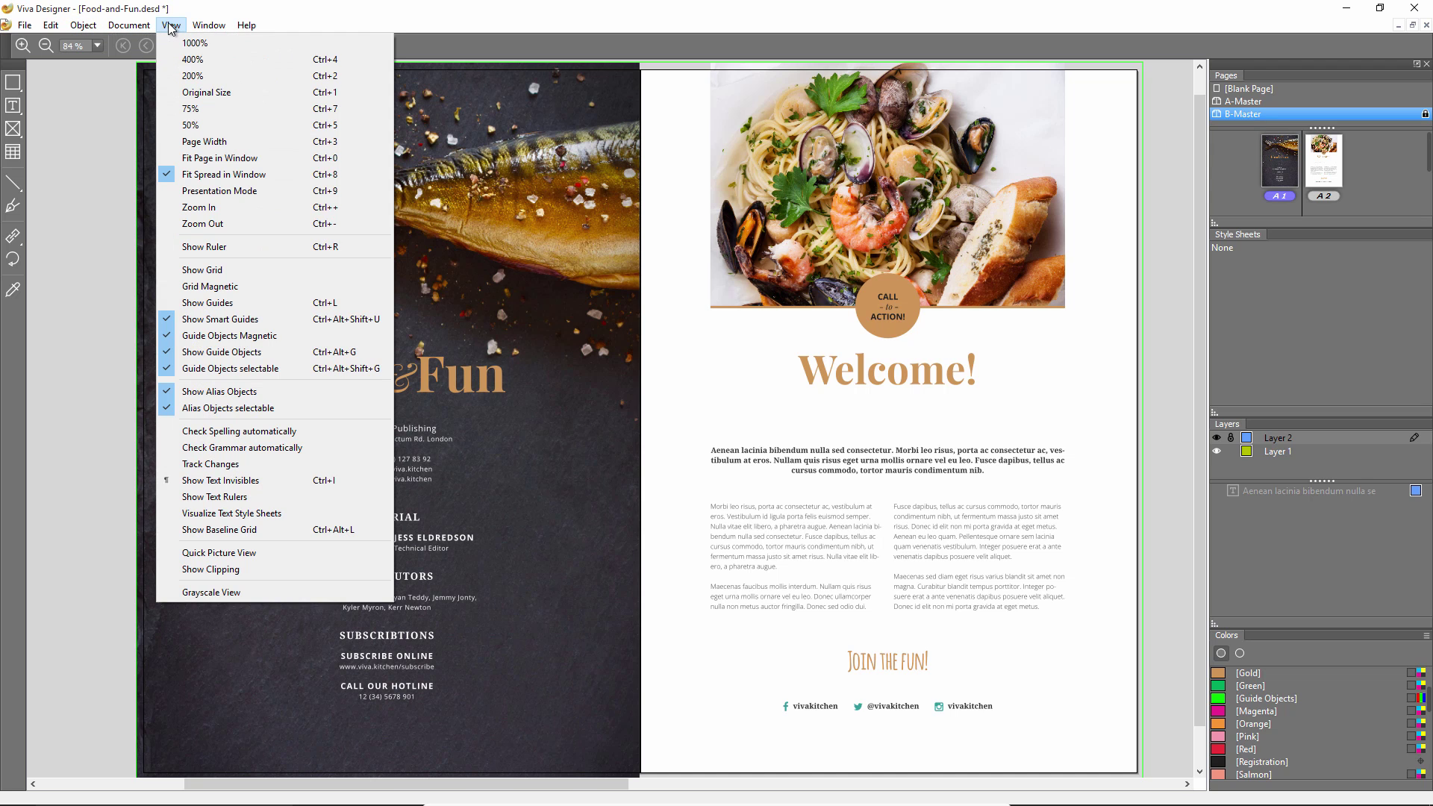
mouse_move(51, 27)
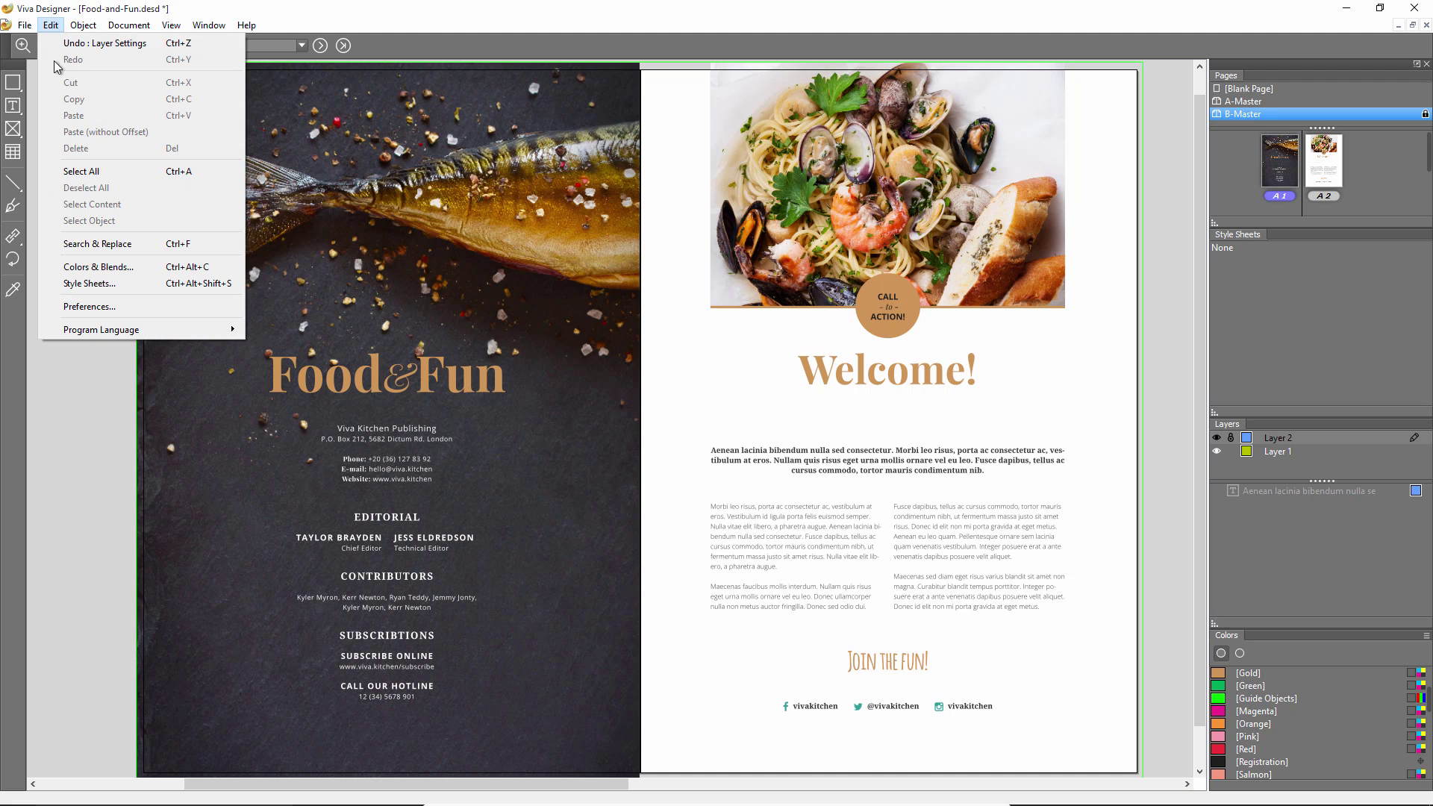
click(127, 311)
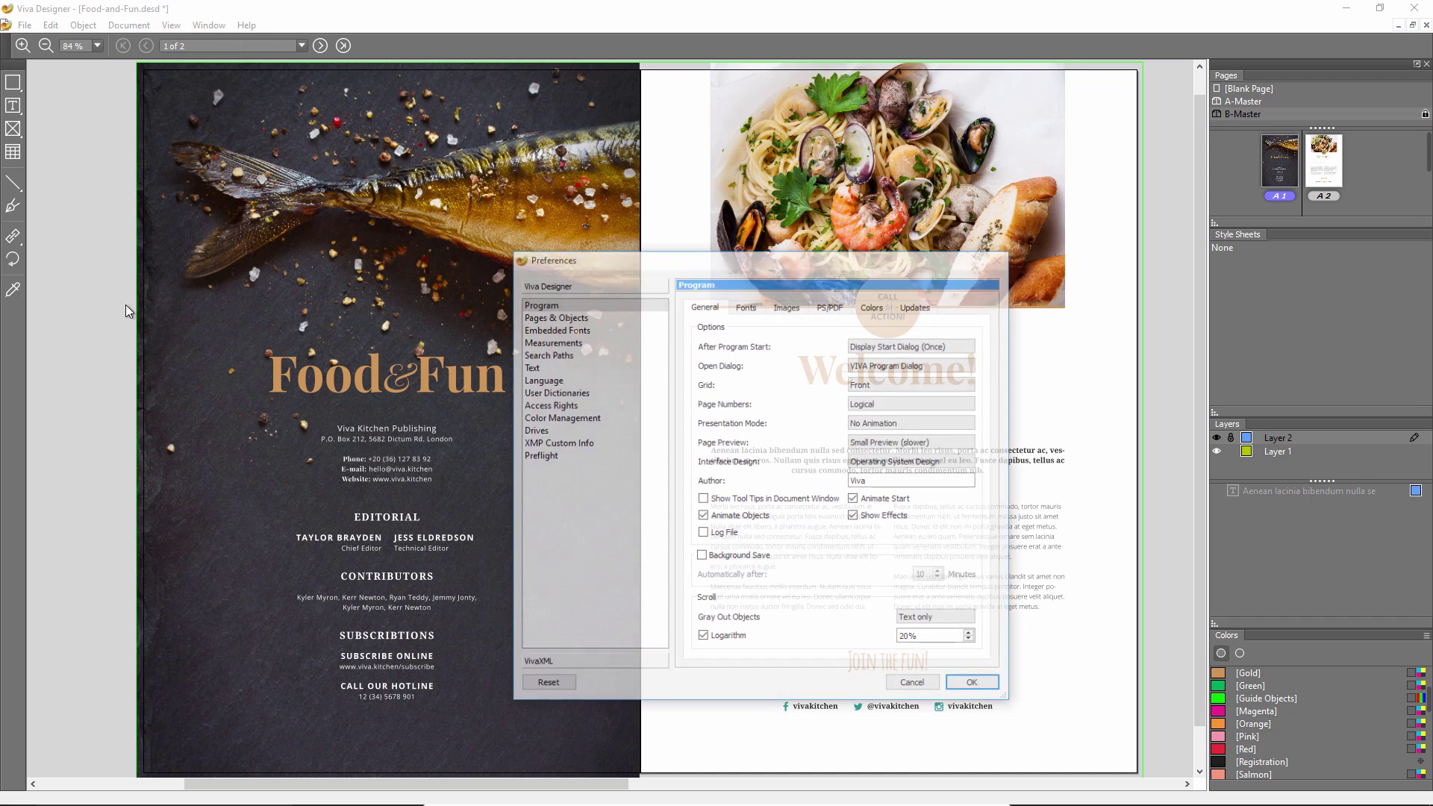
In Access Rights, uncheck Edit Document Settings, Preferences, Colors, Style Sheets, High Resolution Output and Allow Export
click(584, 407)
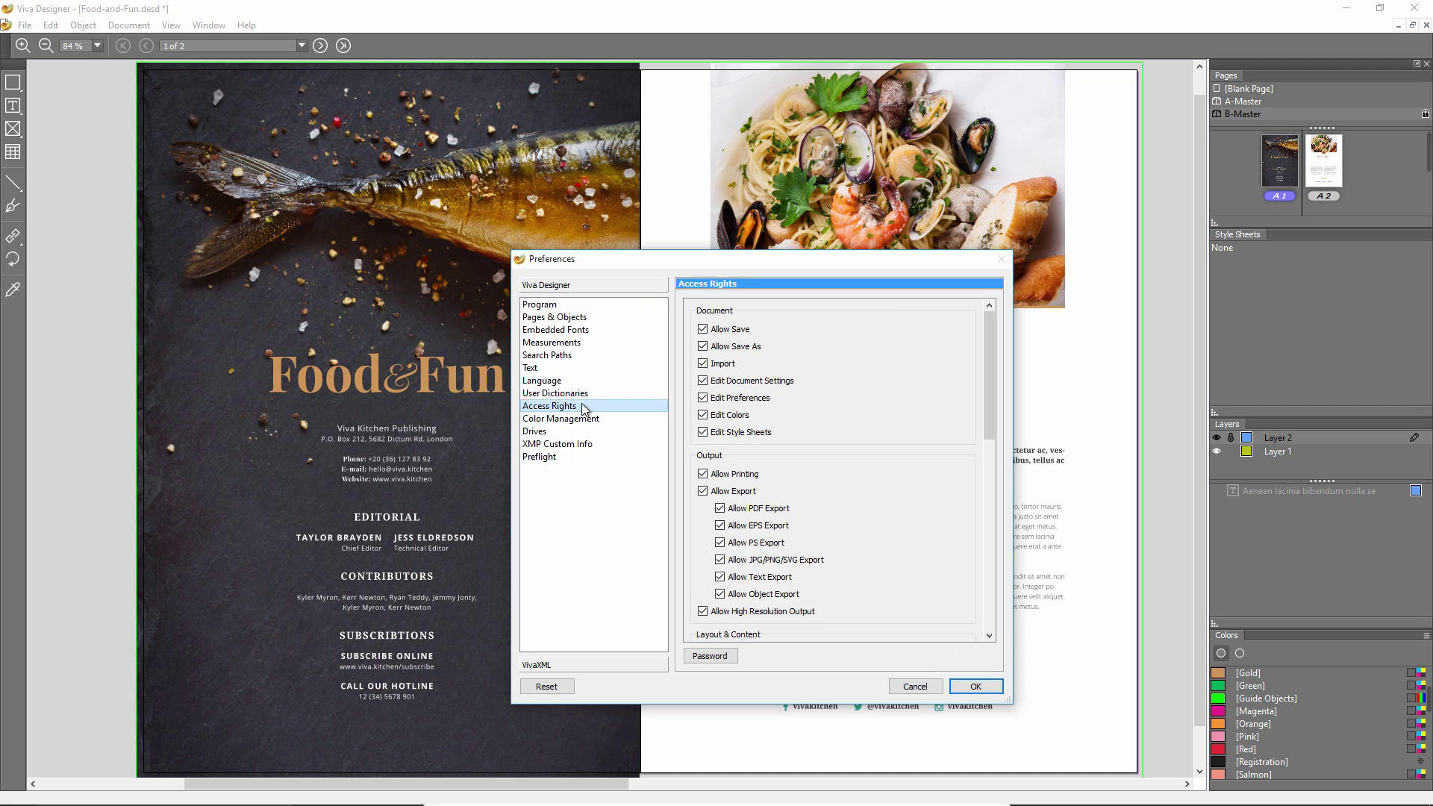
drag(714, 259, 617, 183)
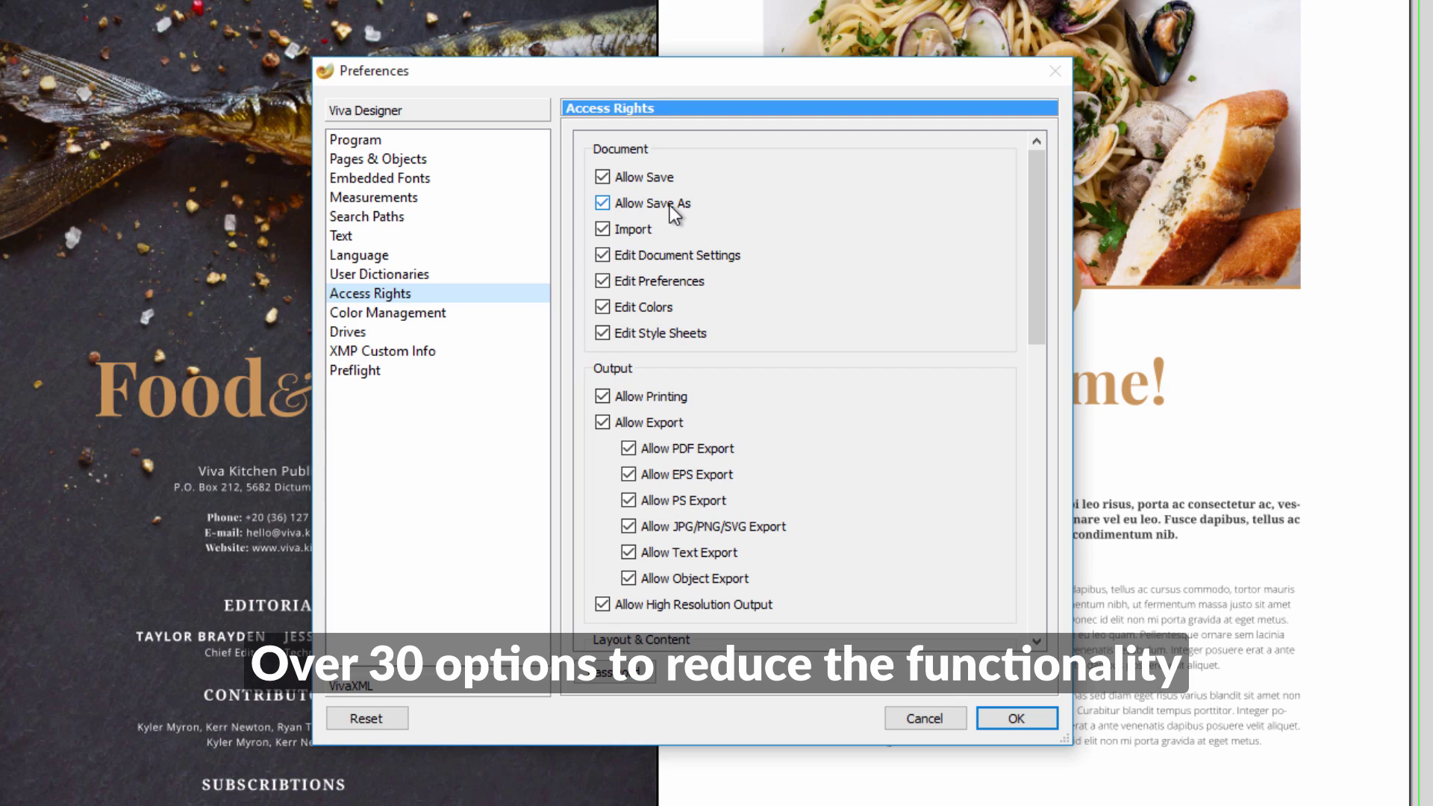
click(666, 254)
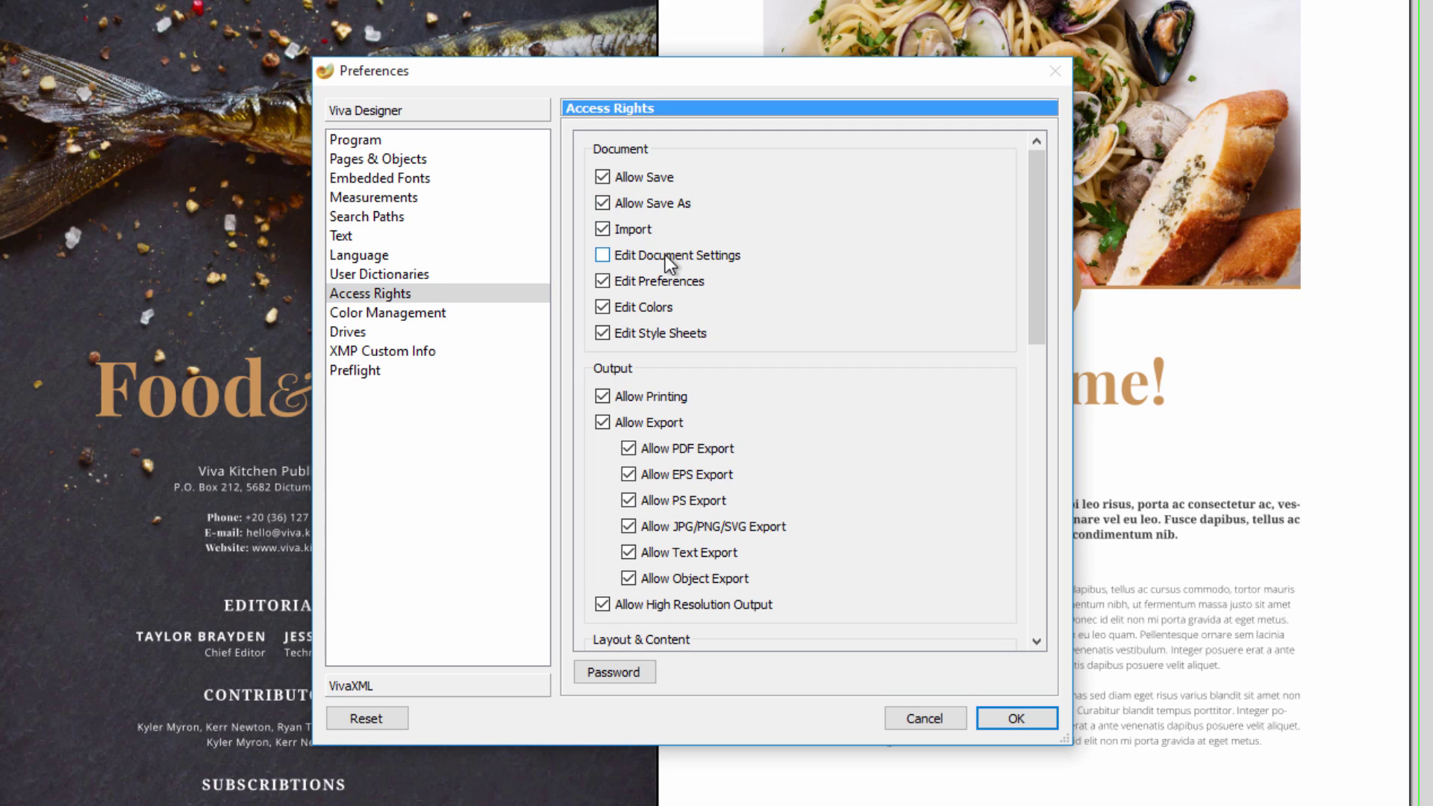
click(665, 281)
click(659, 305)
click(661, 329)
click(682, 601)
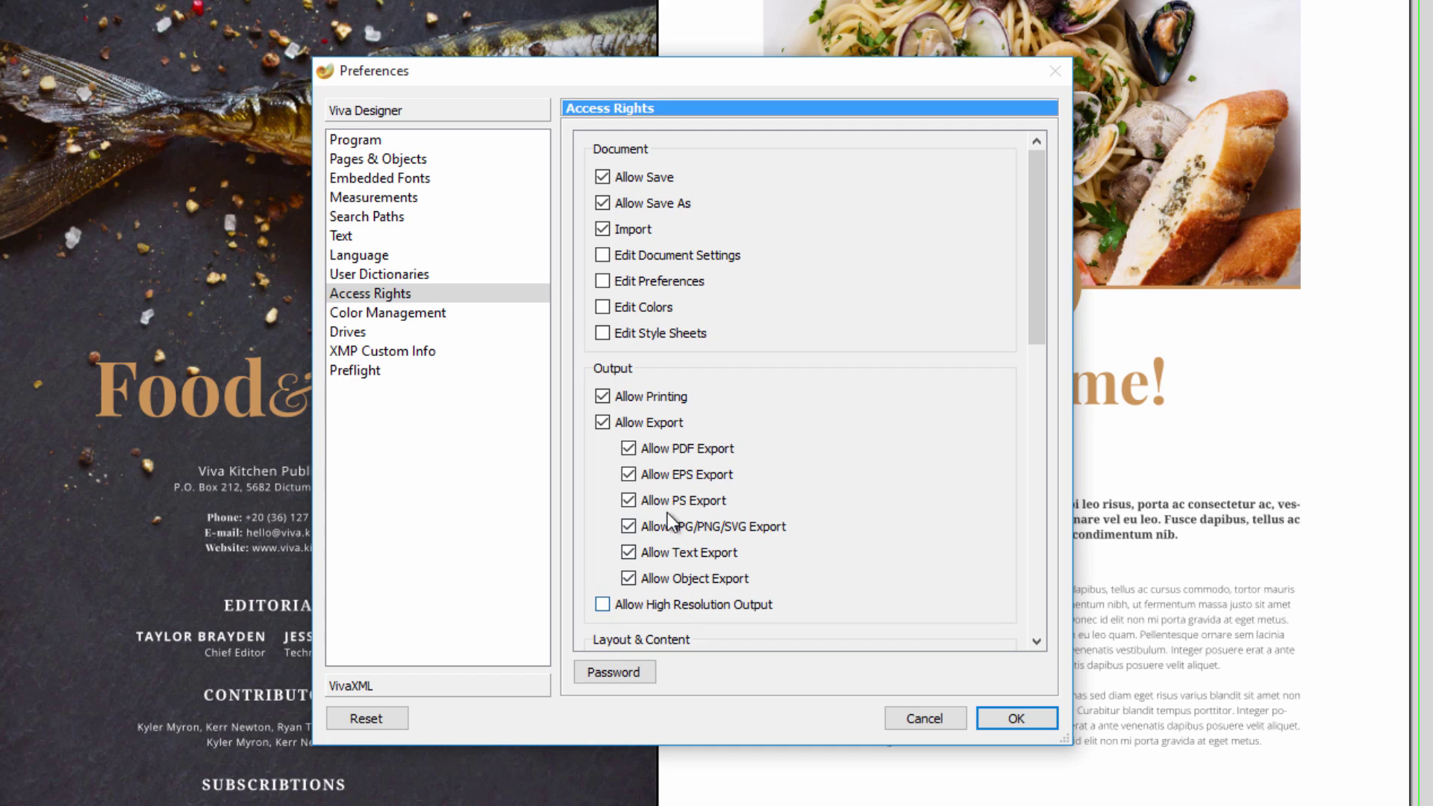
click(653, 423)
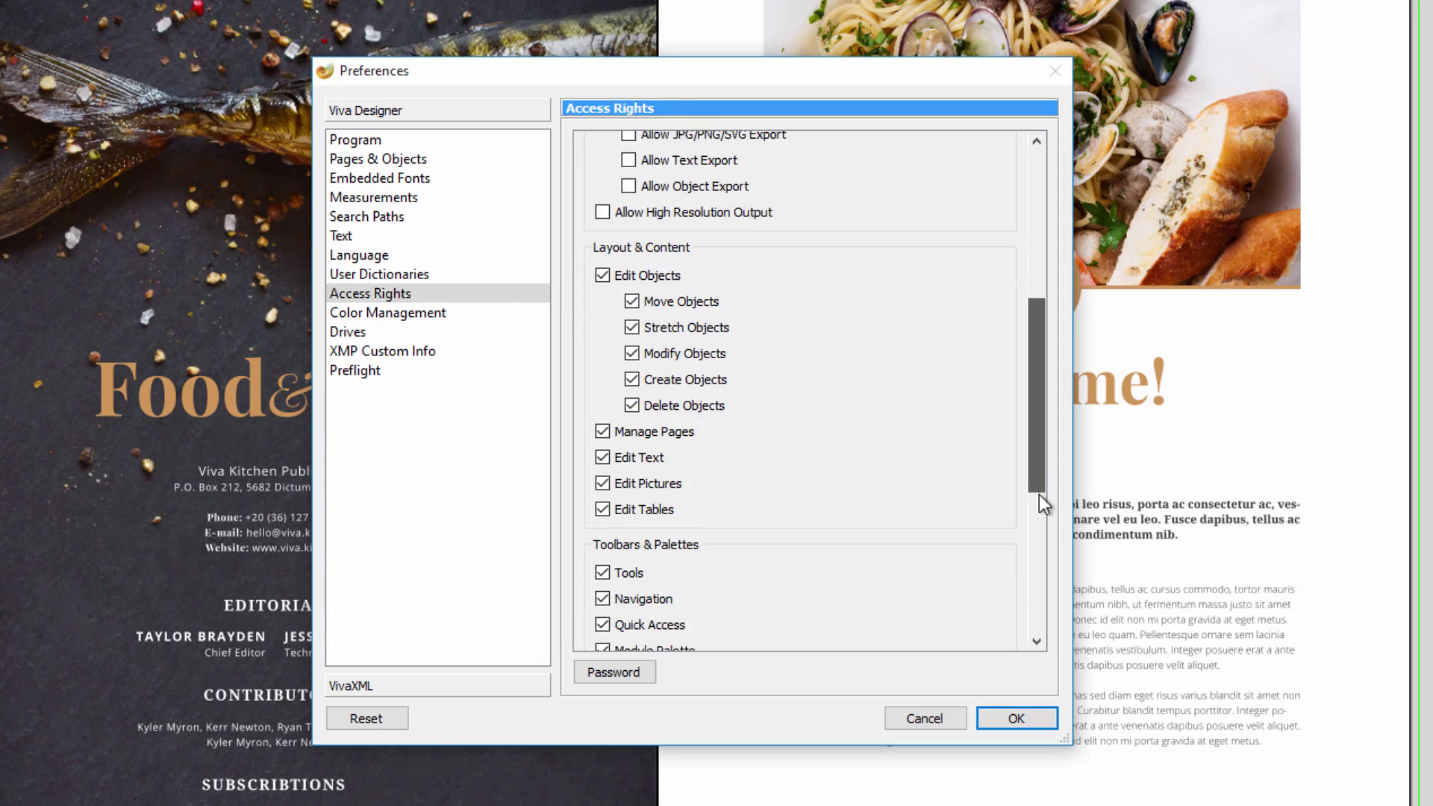
Under Layout & Content, disable Edit Objects except Stretch Objects, and disable Manage Pages
drag(1039, 494, 1040, 521)
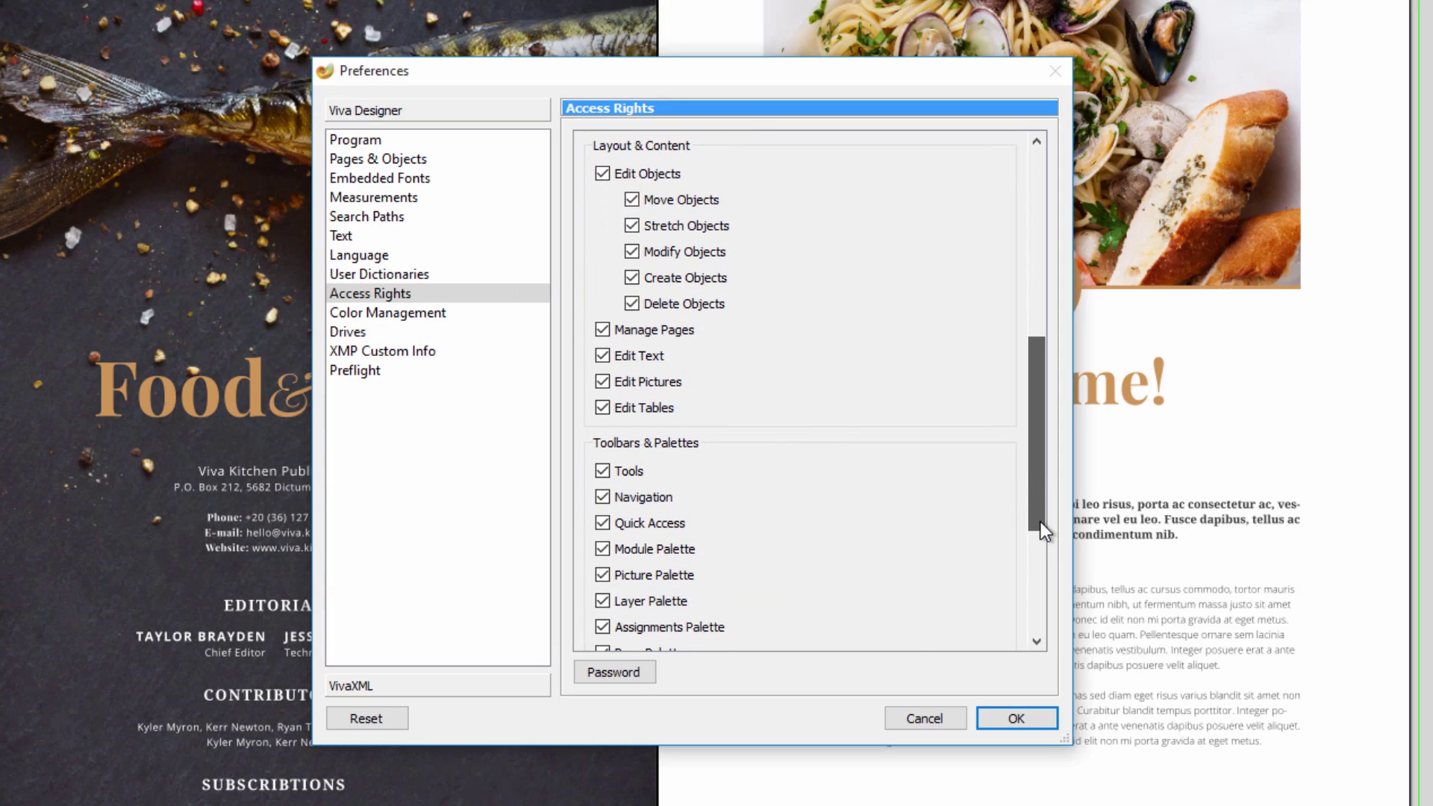
click(642, 168)
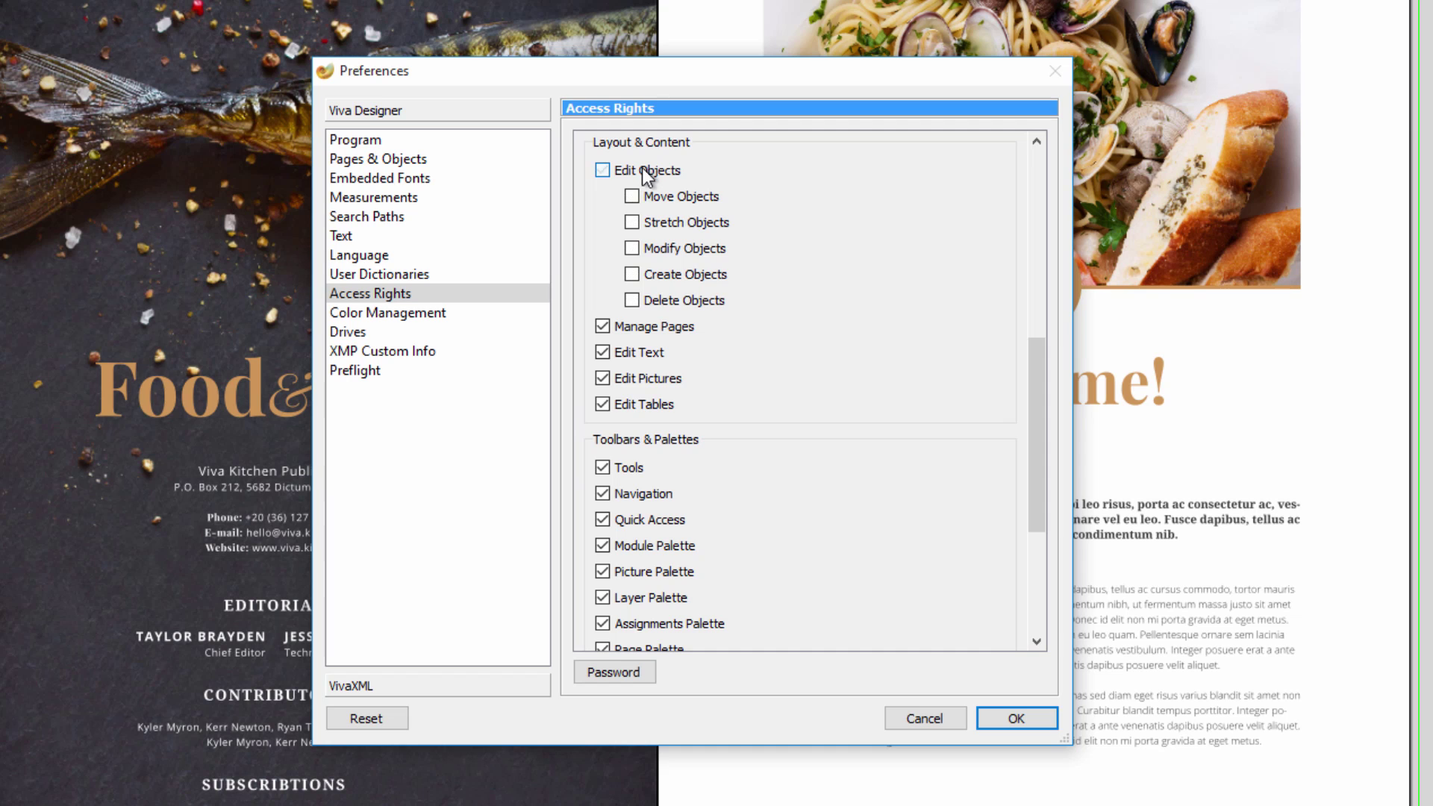
click(632, 223)
click(656, 329)
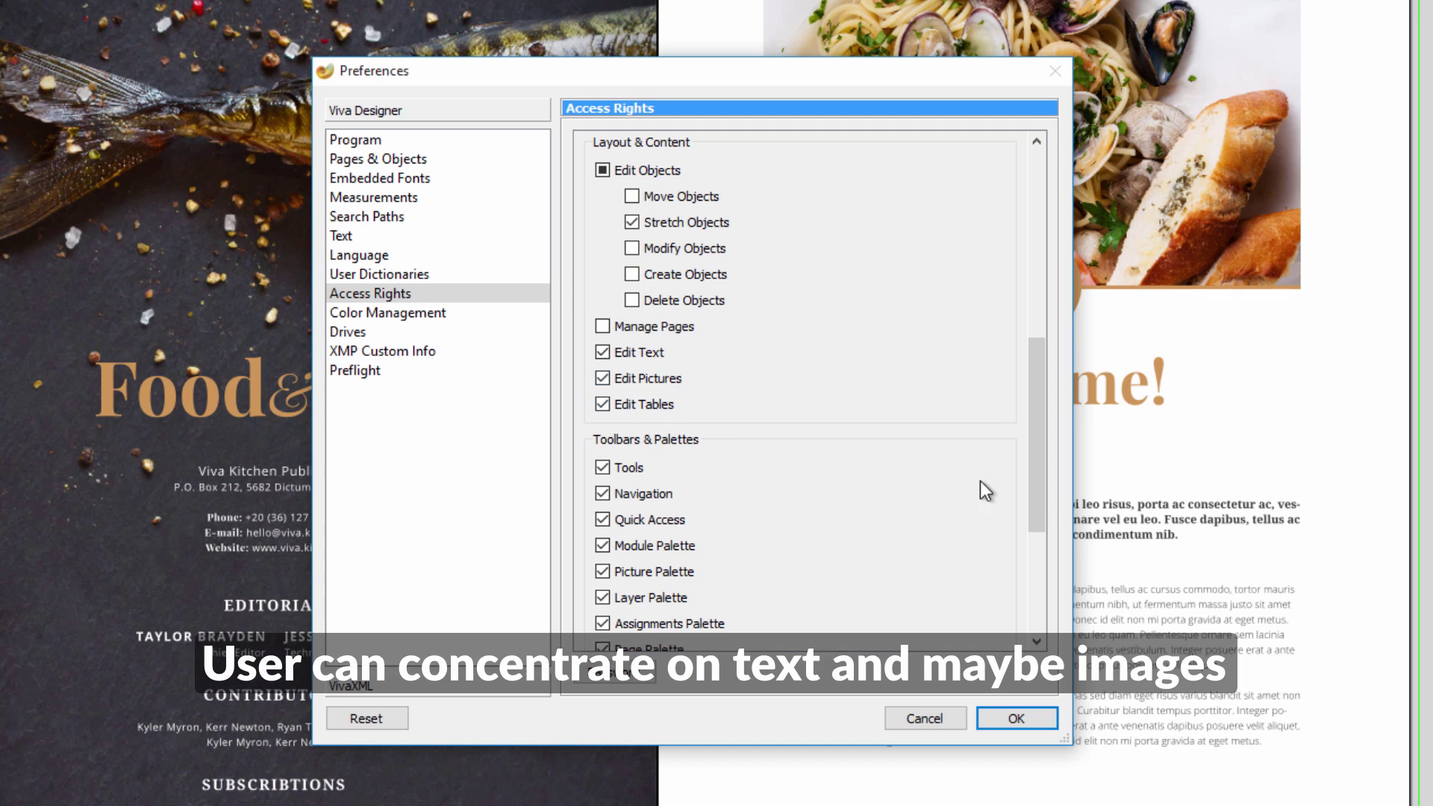
drag(1041, 493, 1057, 604)
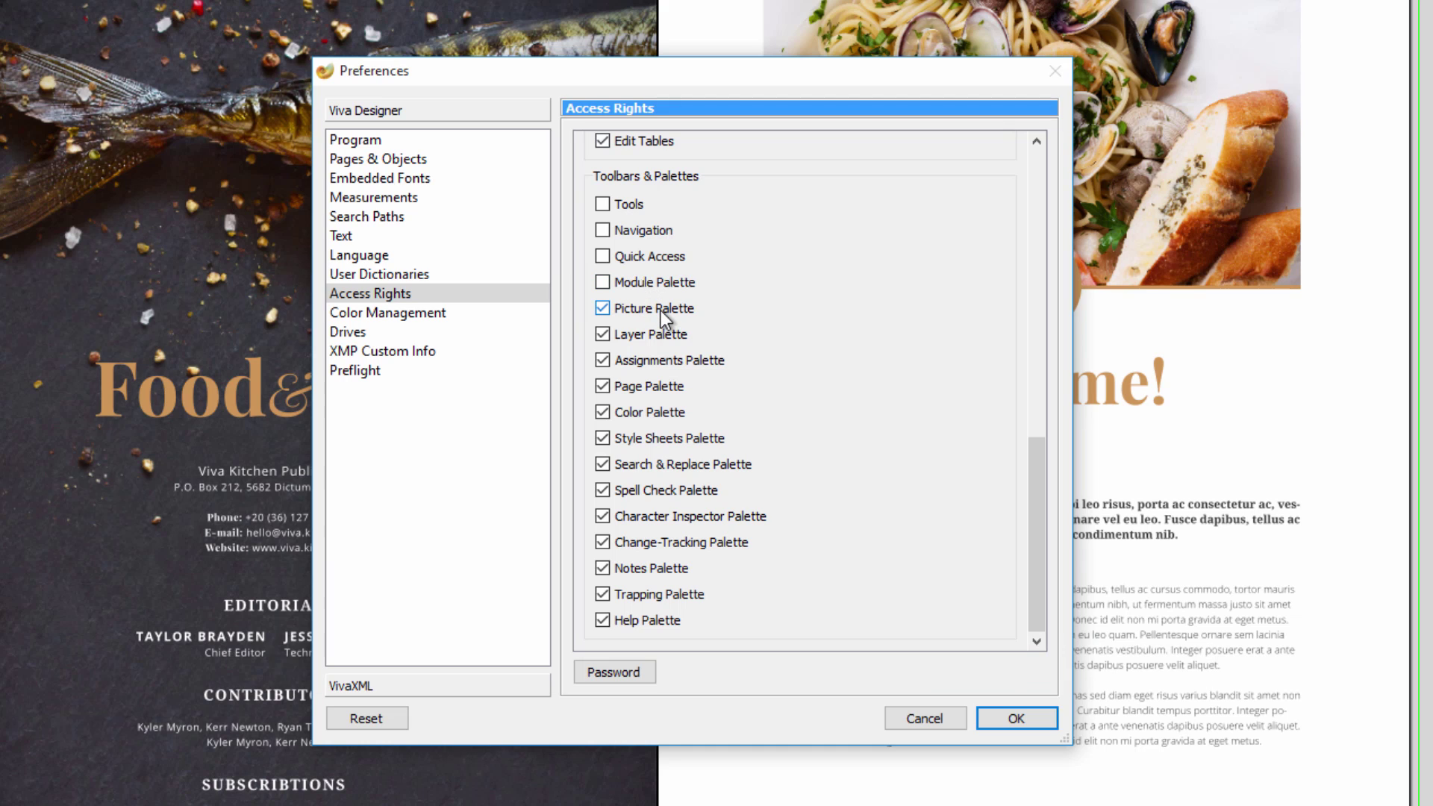
Uncheck the Picture, Layer, Assignments, Page, Color, Trapping and Help palettes in Toolbars & Palettes
click(661, 309)
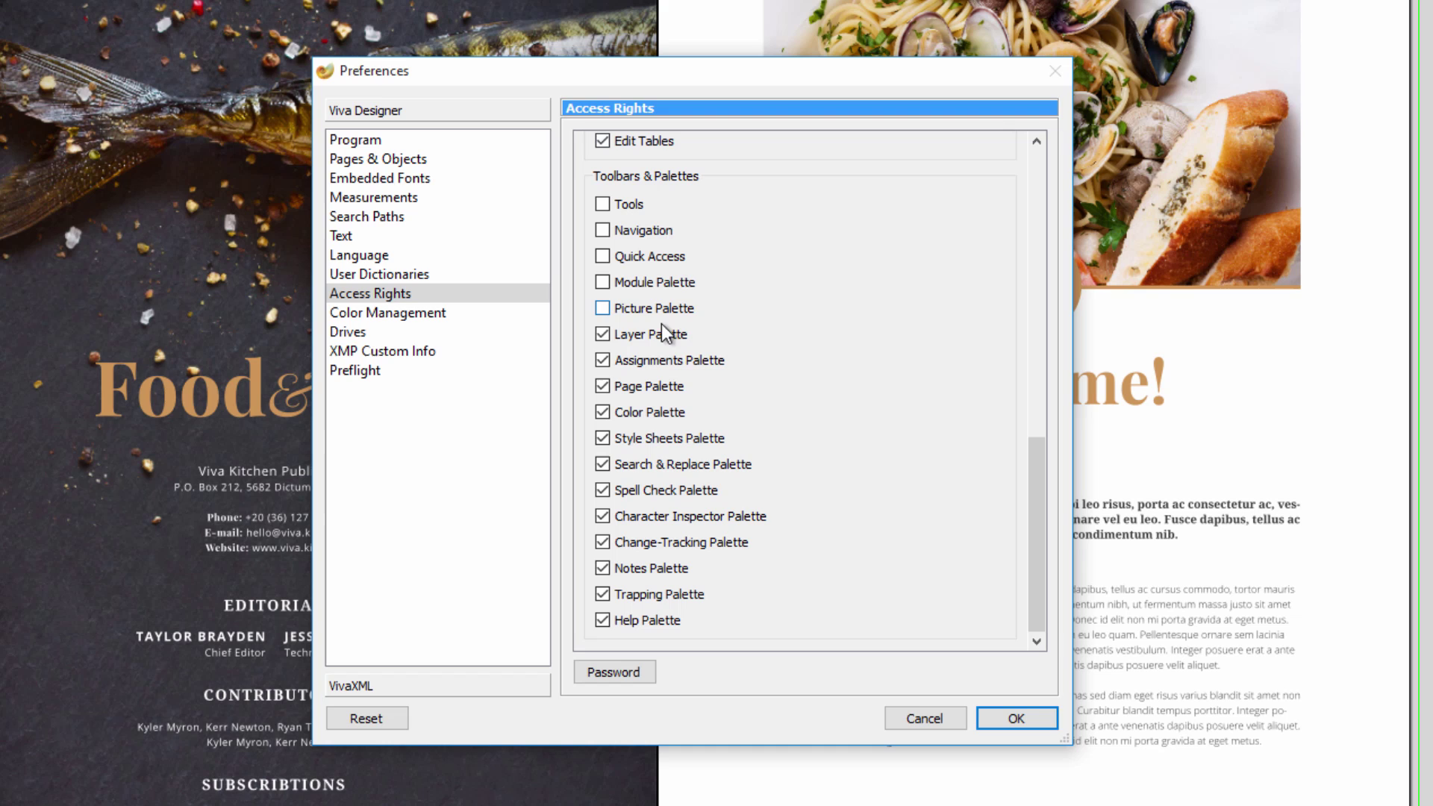
click(611, 333)
click(717, 365)
click(672, 388)
click(668, 413)
click(682, 594)
click(665, 620)
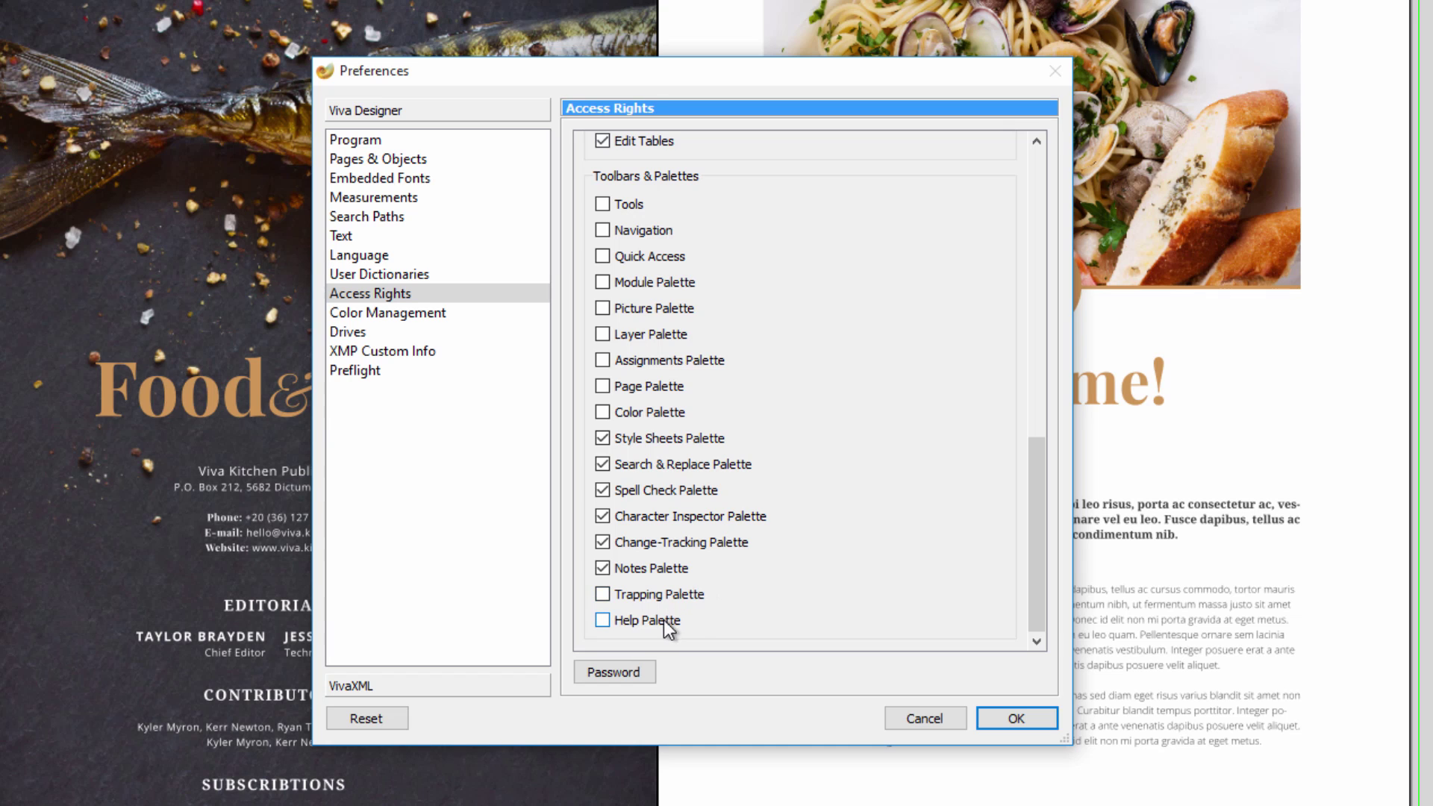
Define a visible, repeated access-rights password, then confirm the Preferences
click(633, 677)
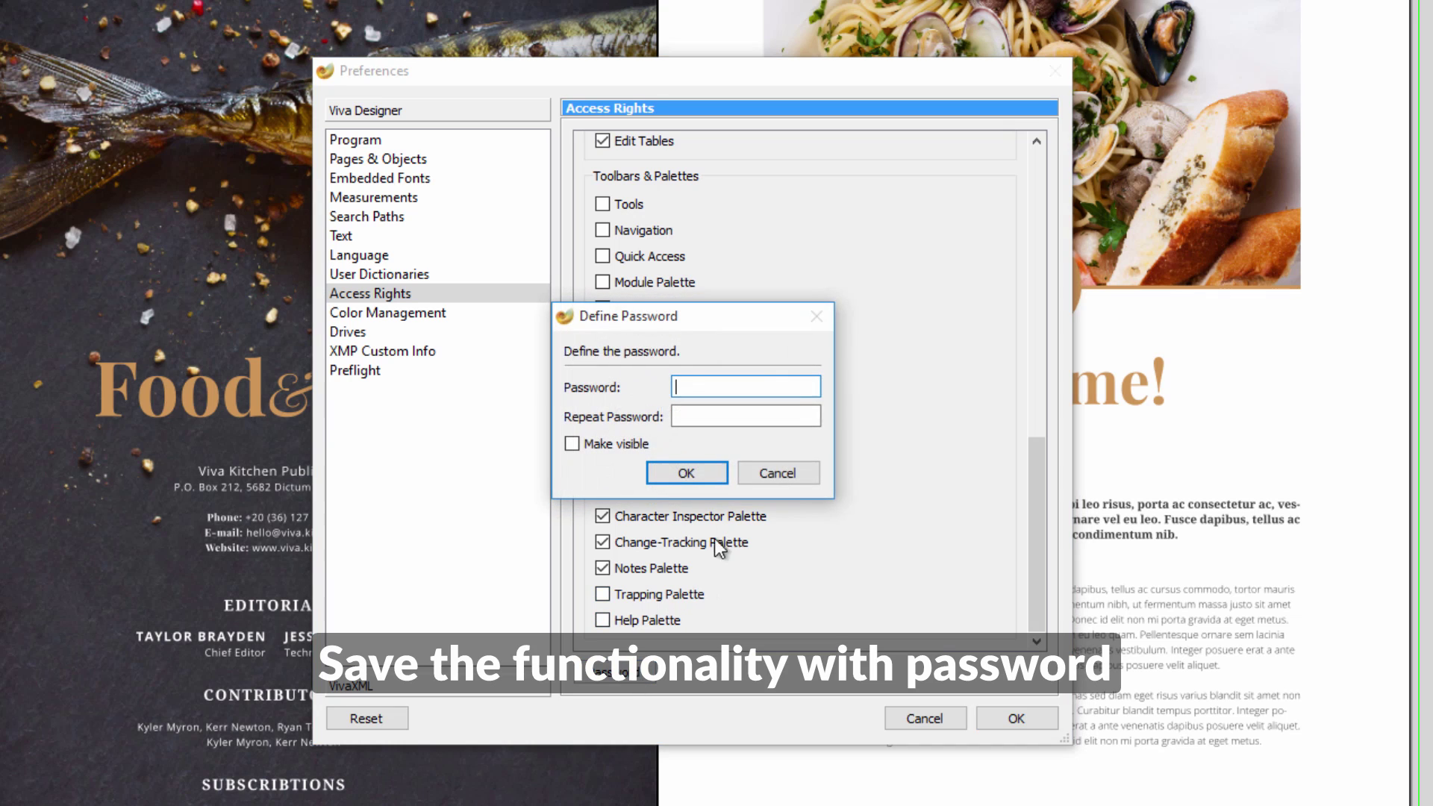
click(630, 446)
click(695, 388)
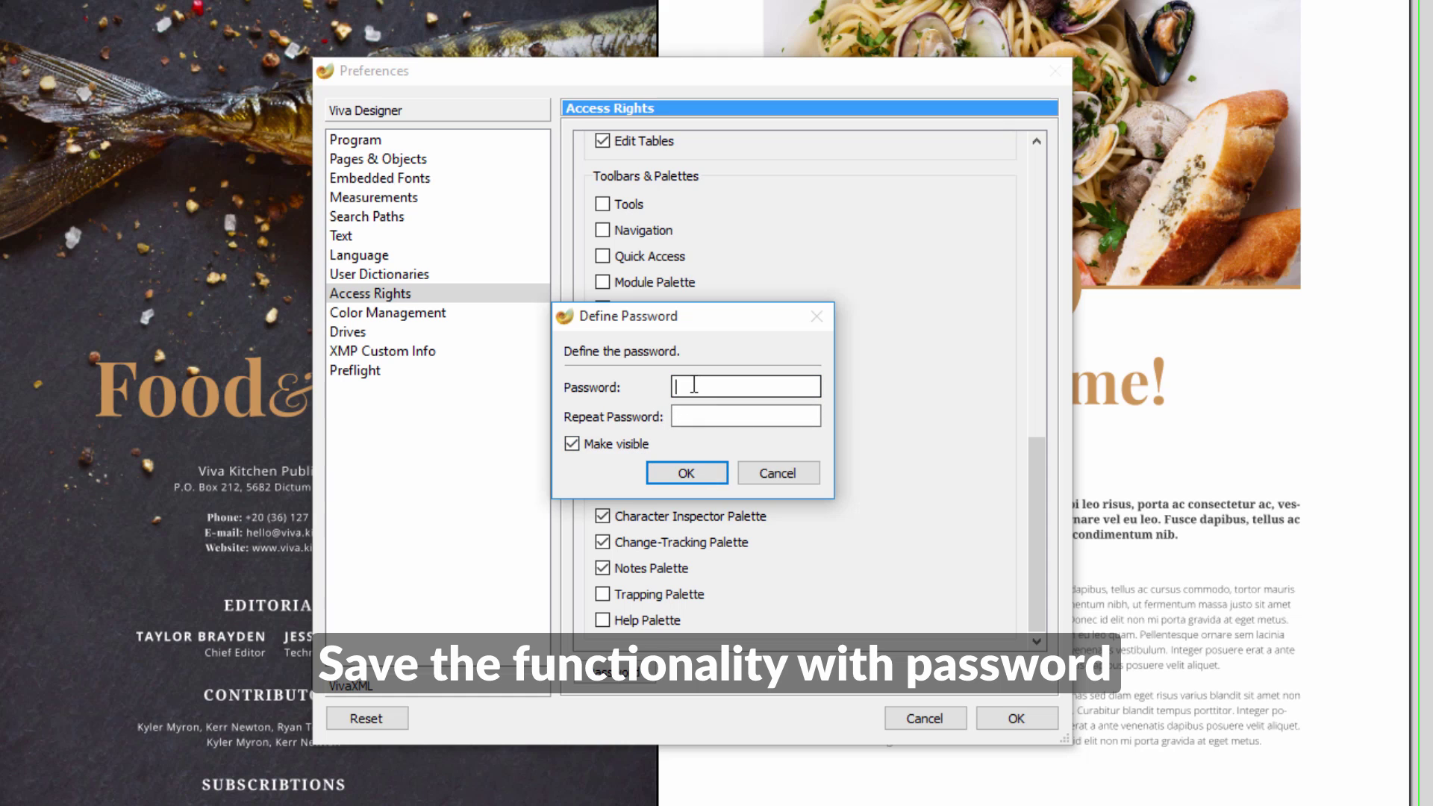
key(Tab)
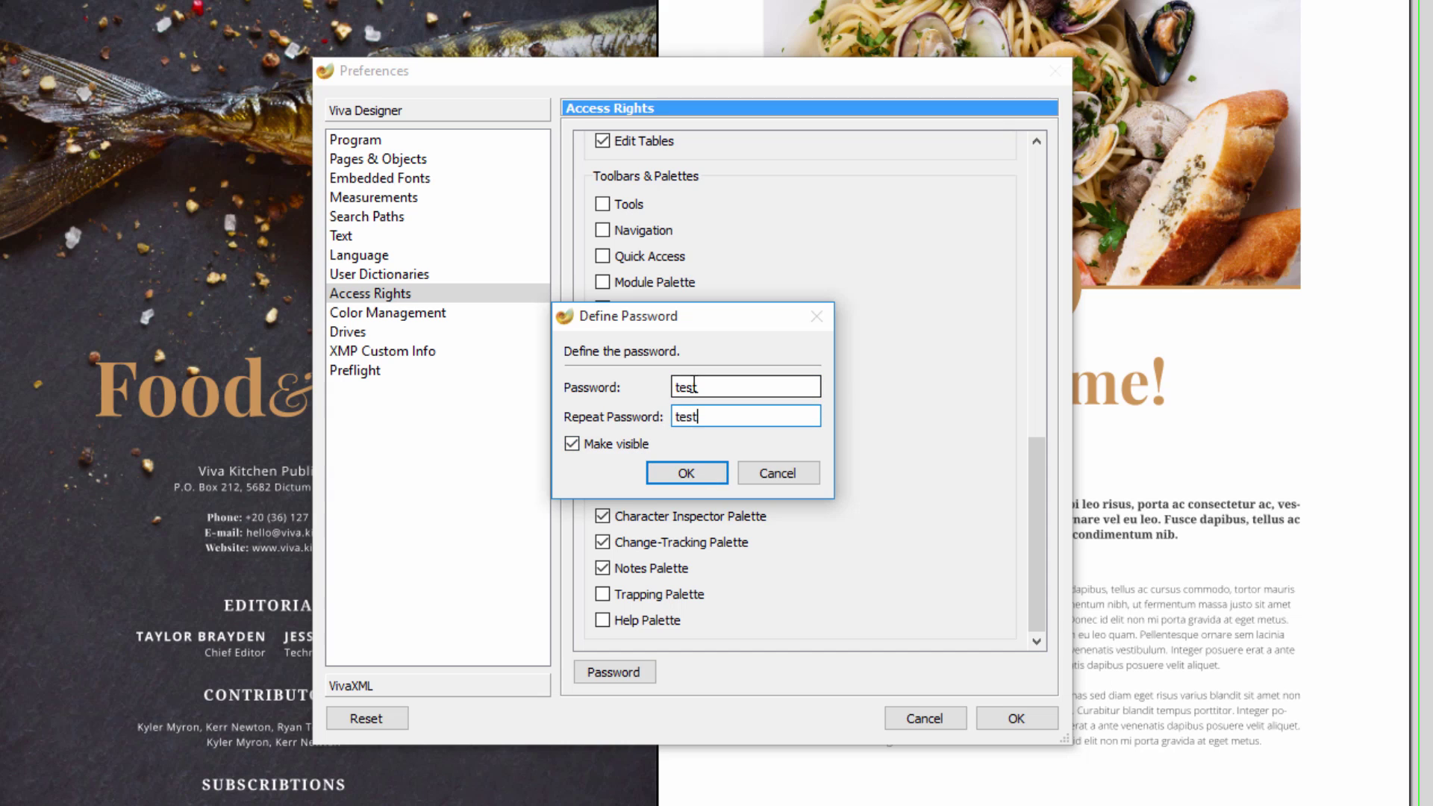
click(686, 470)
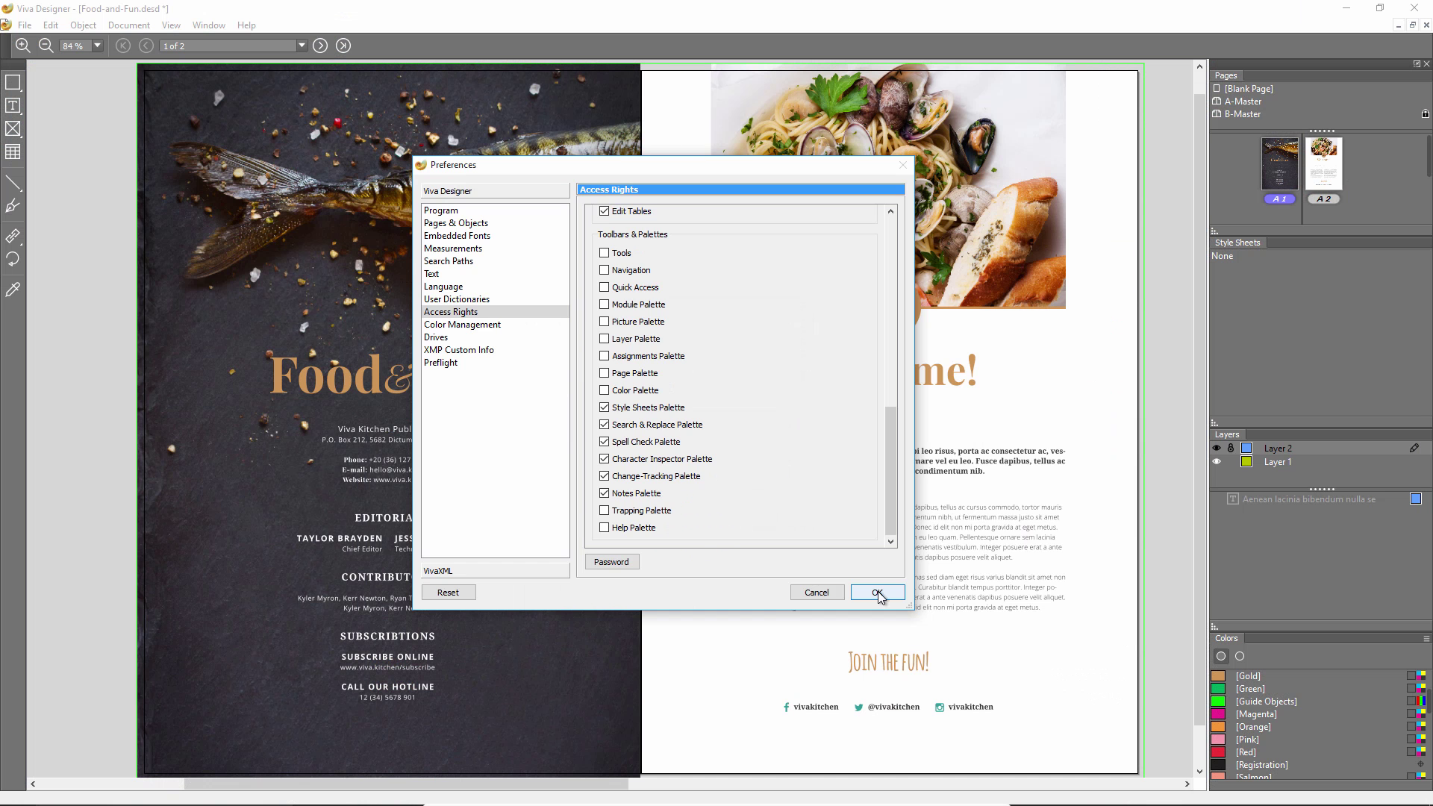
click(995, 717)
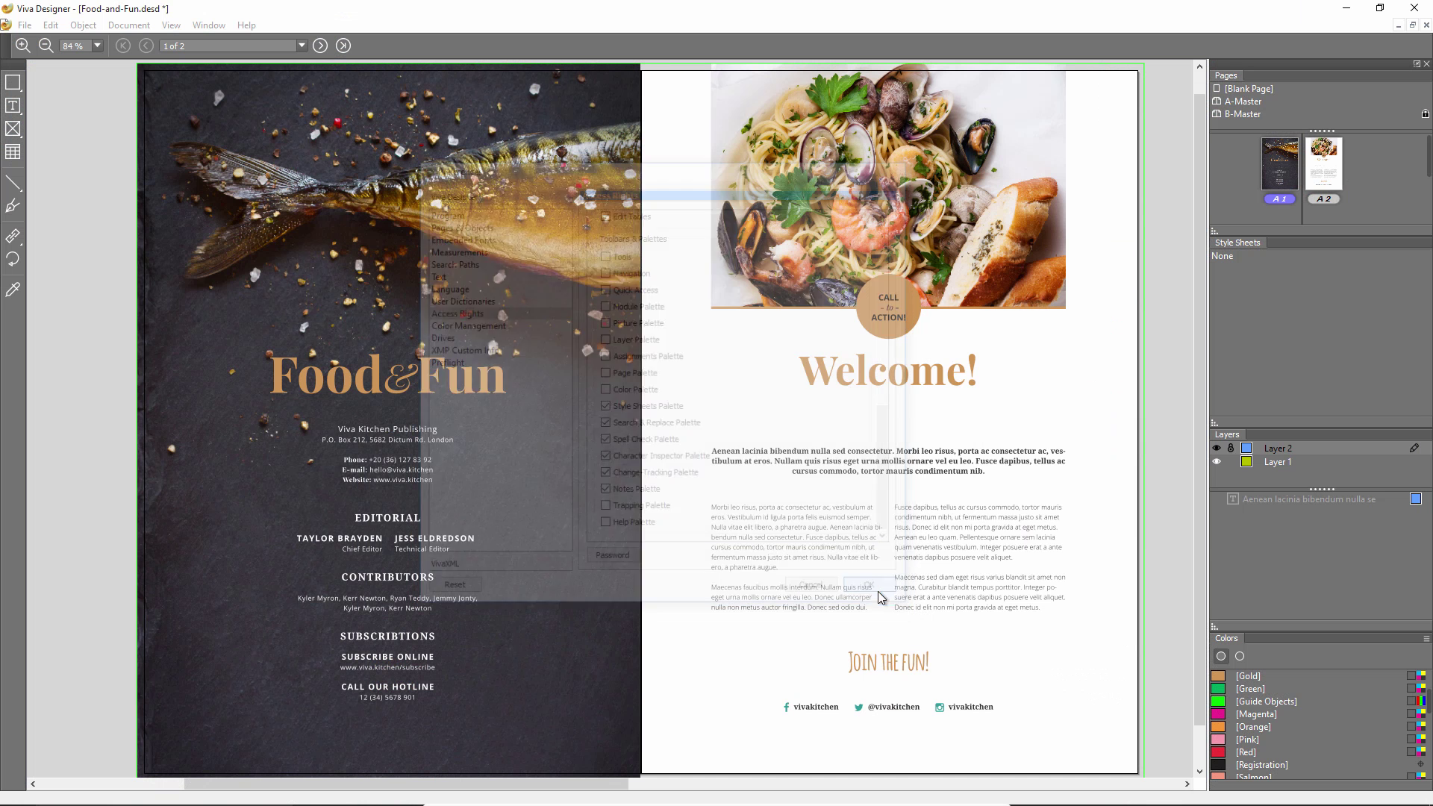
Save As a copy named Food-and-Fun-2 on the Desktop
click(25, 24)
click(58, 156)
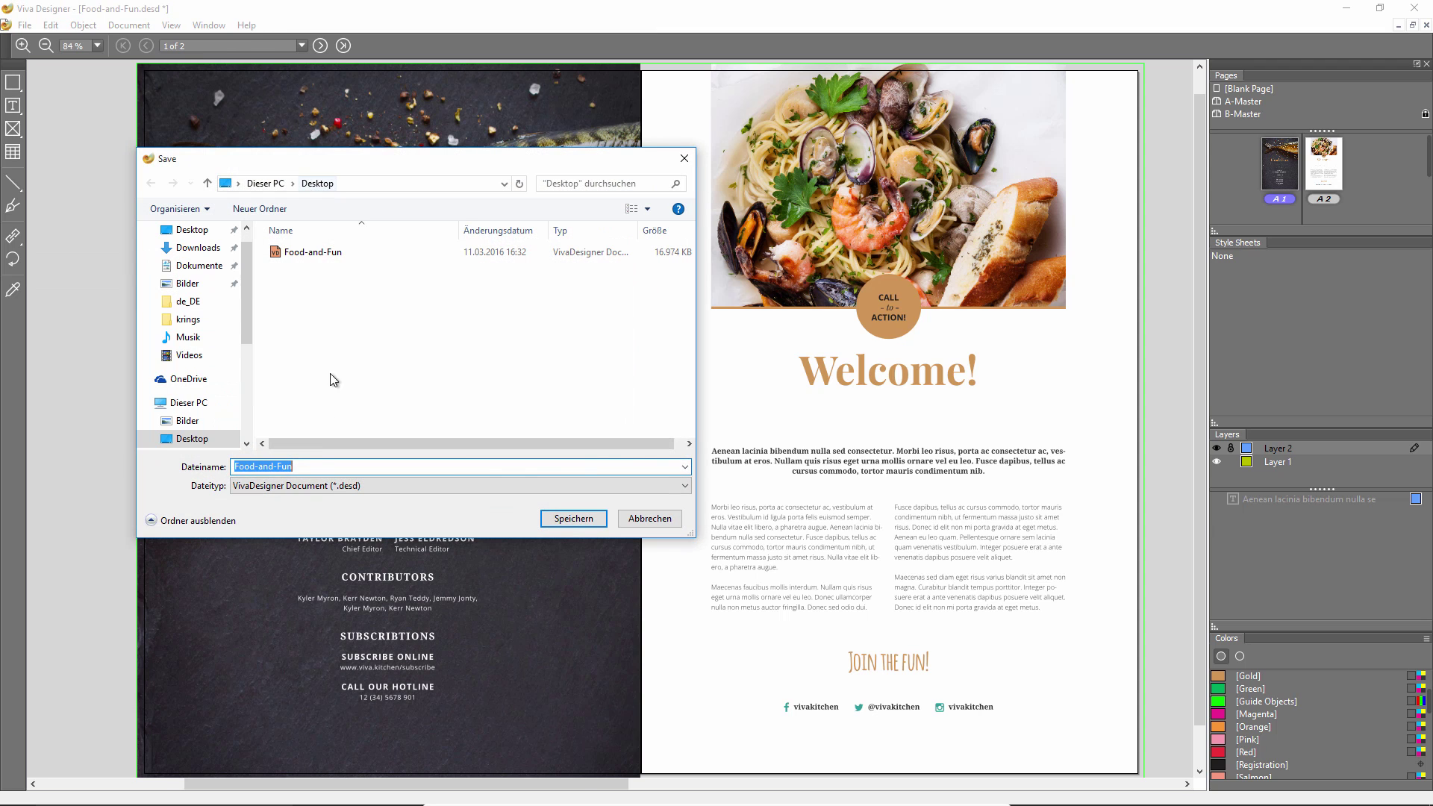
click(313, 466)
text(-2)
click(588, 519)
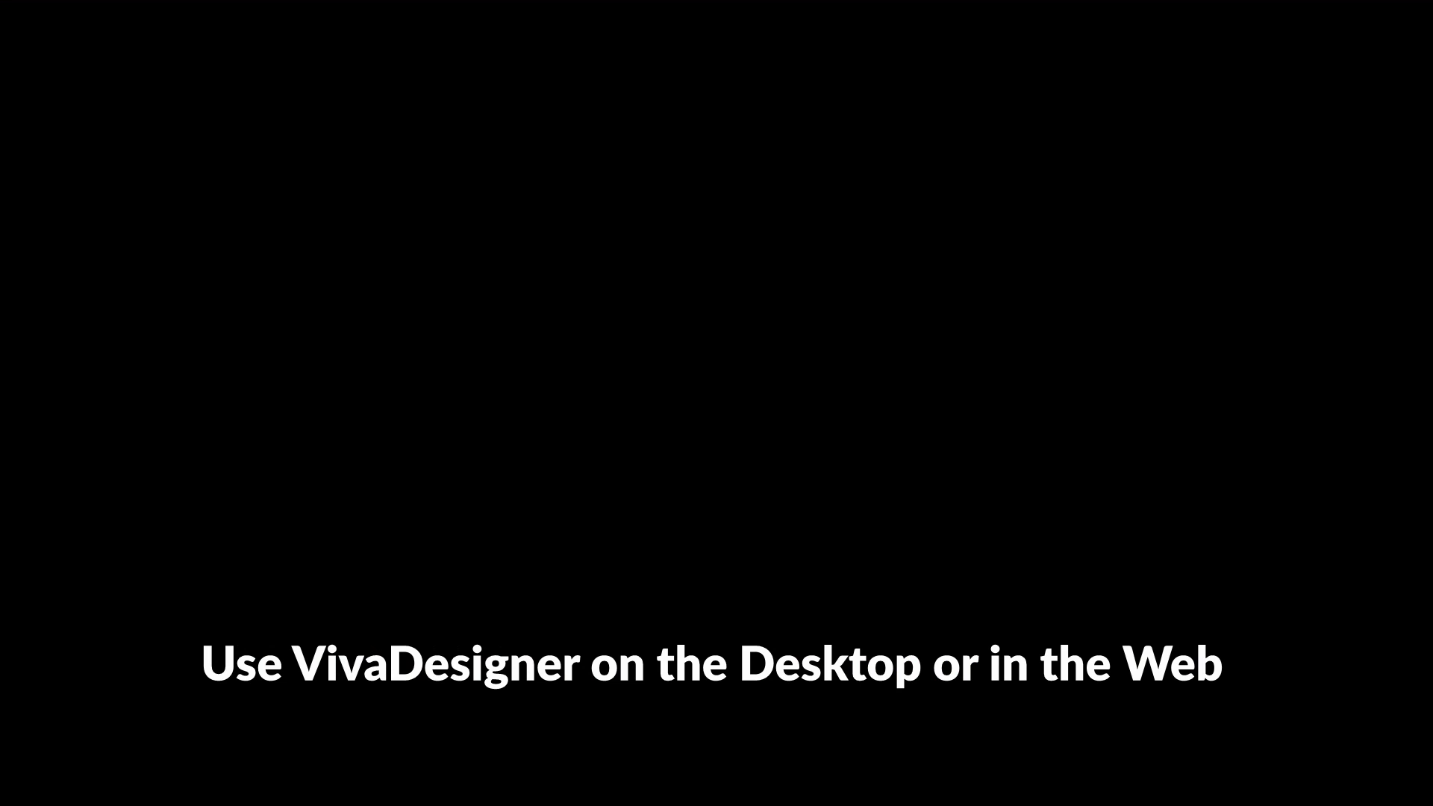
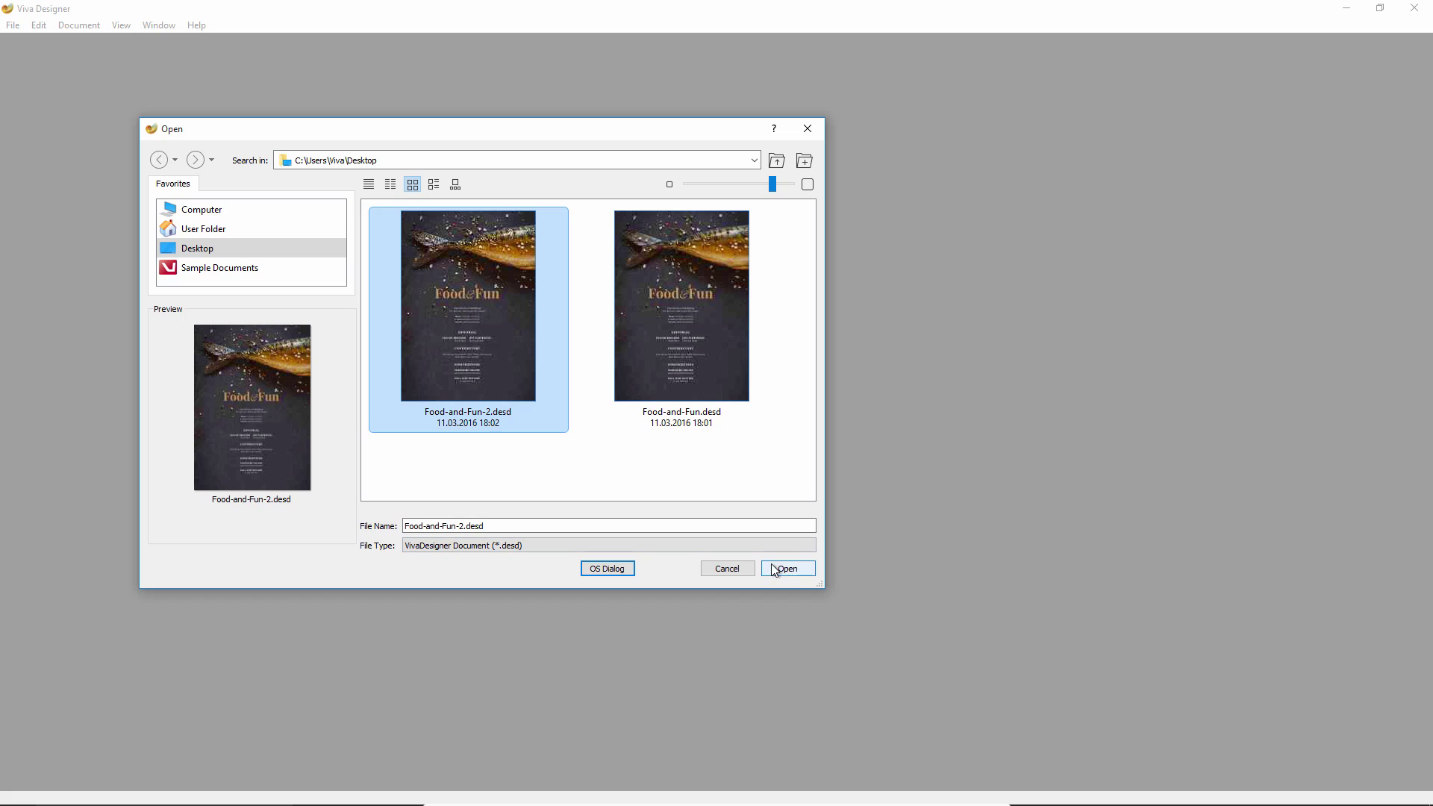
Open the Food-and-Fun-2 document and select frames on the right page
click(784, 570)
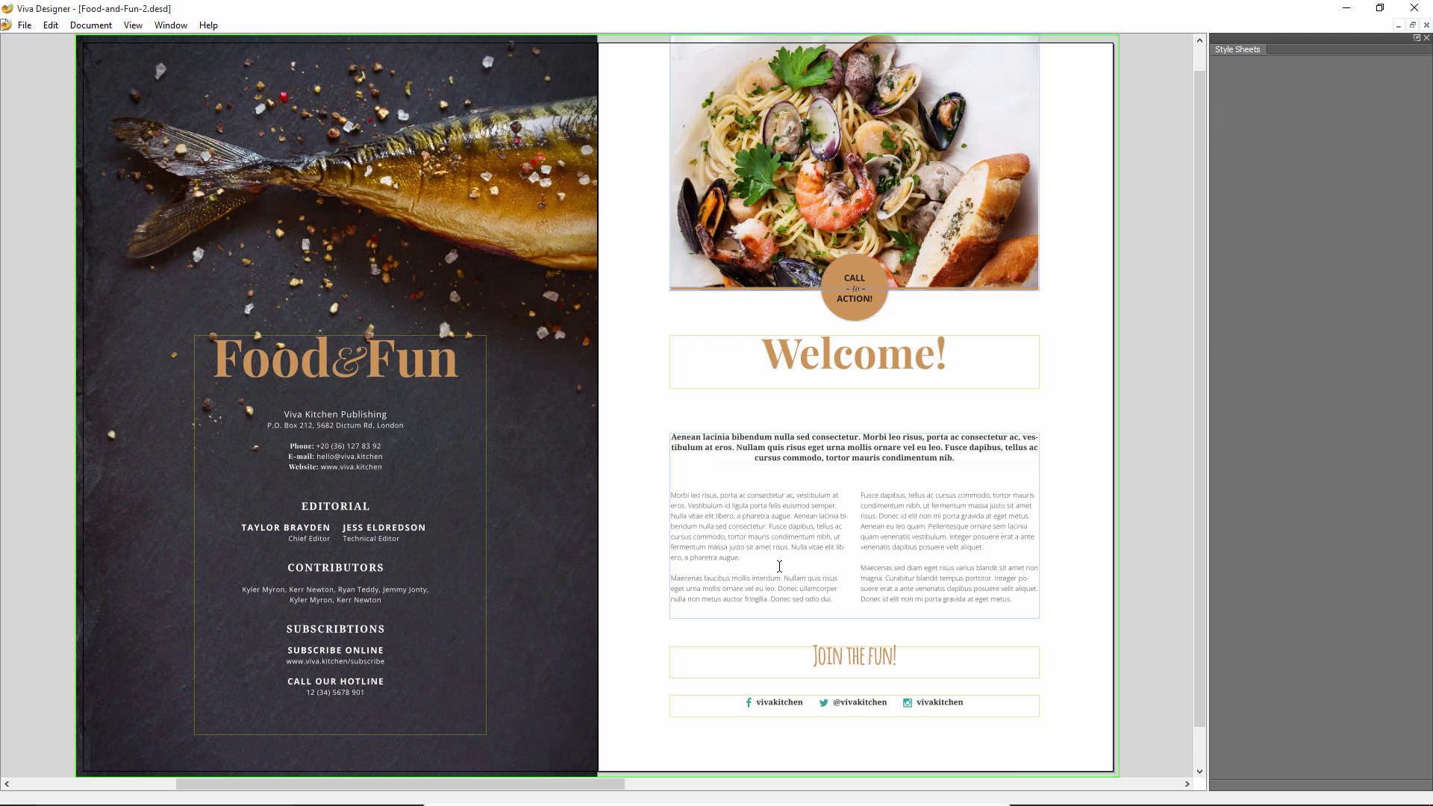
click(780, 567)
drag(626, 464, 745, 247)
click(637, 268)
drag(620, 265, 457, 431)
Add 'dfg fdg fdgd gd' to the bold intro paragraph and shift the seafood picture within its frame
click(725, 487)
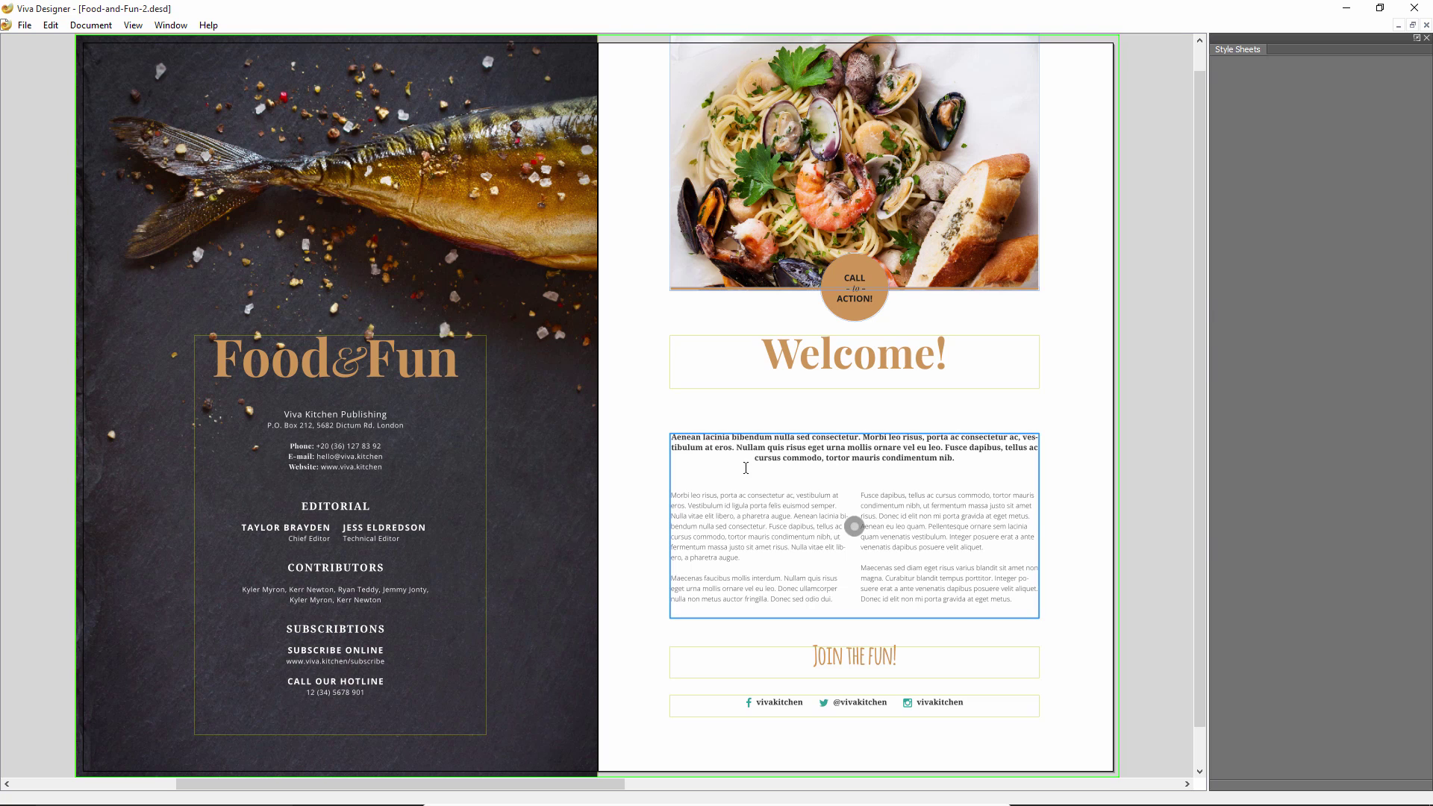
text(dfg fdg fdgd gd)
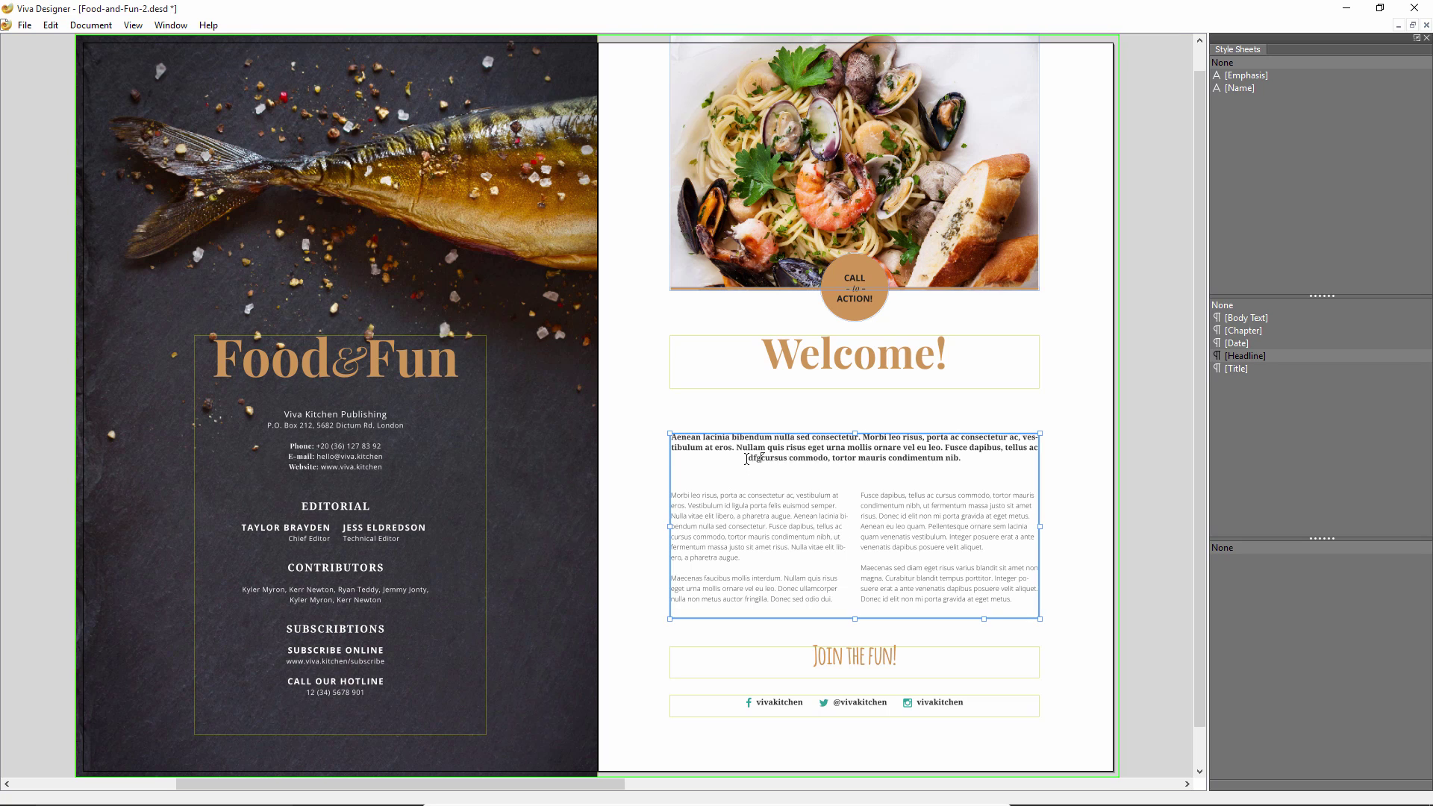
click(787, 228)
drag(790, 224, 756, 237)
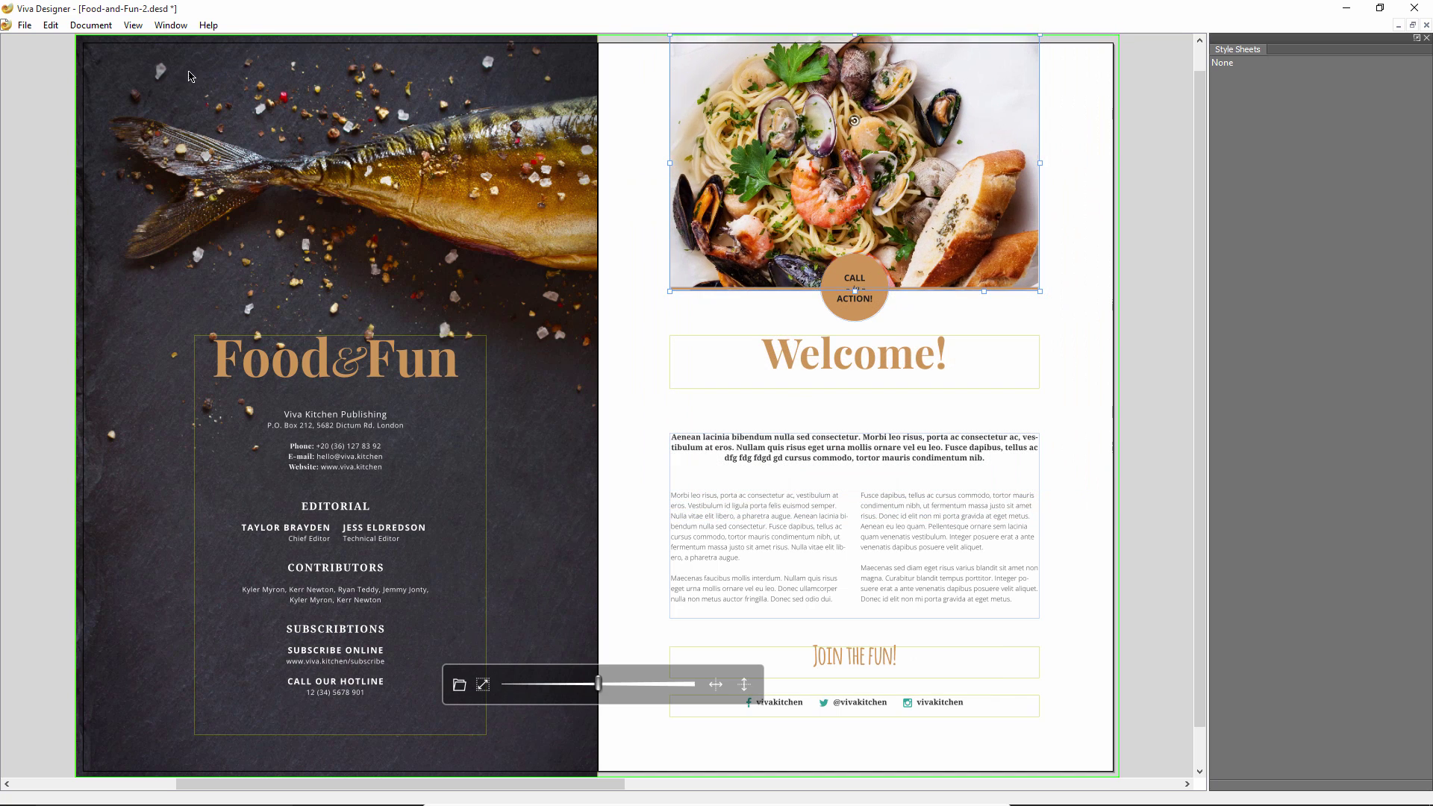
click(133, 25)
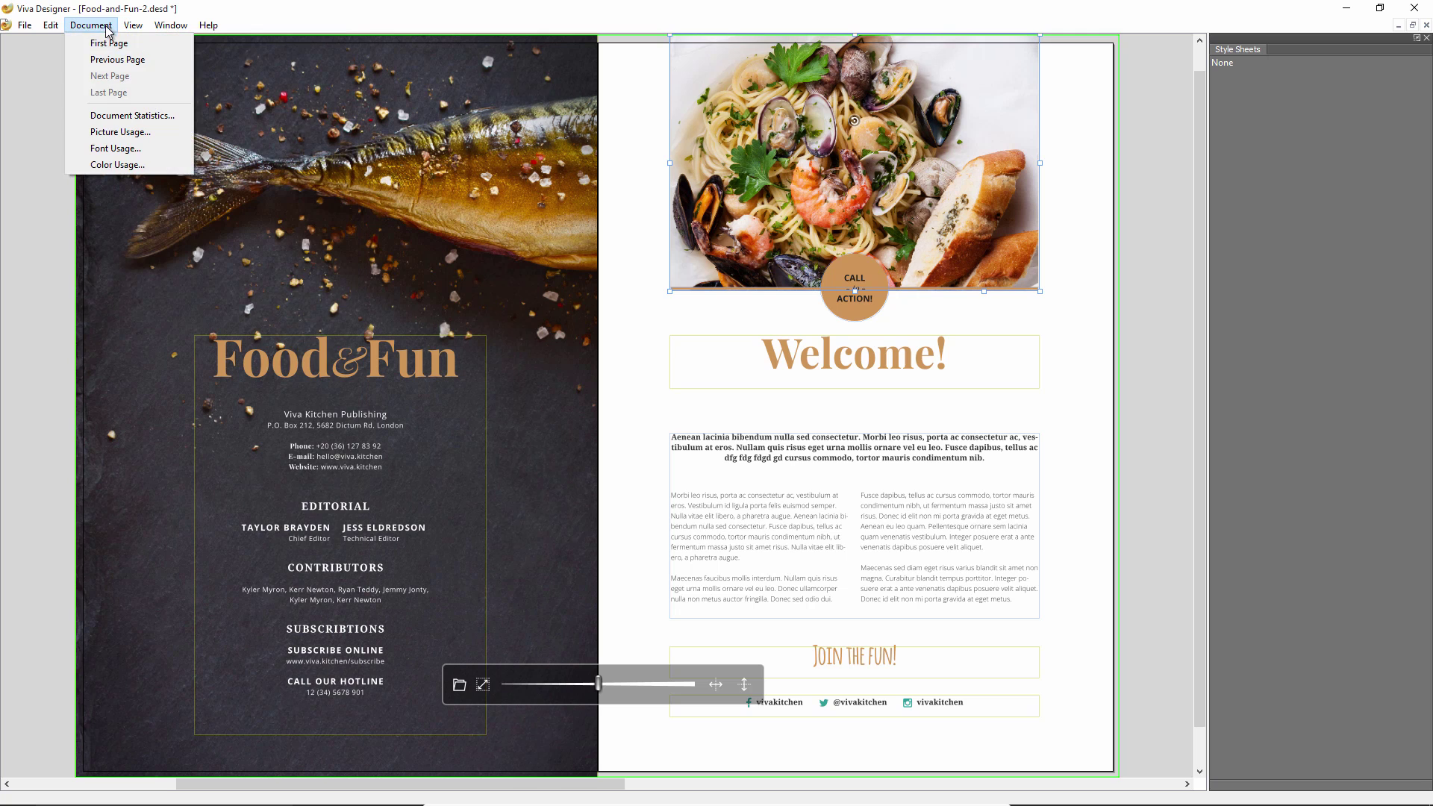
mouse_move(53, 29)
Apply the Date, Chapter, Body Text and Headline paragraph styles in turn to the selected right-column text
click(758, 459)
drag(756, 458, 850, 472)
drag(906, 537, 905, 516)
click(1243, 344)
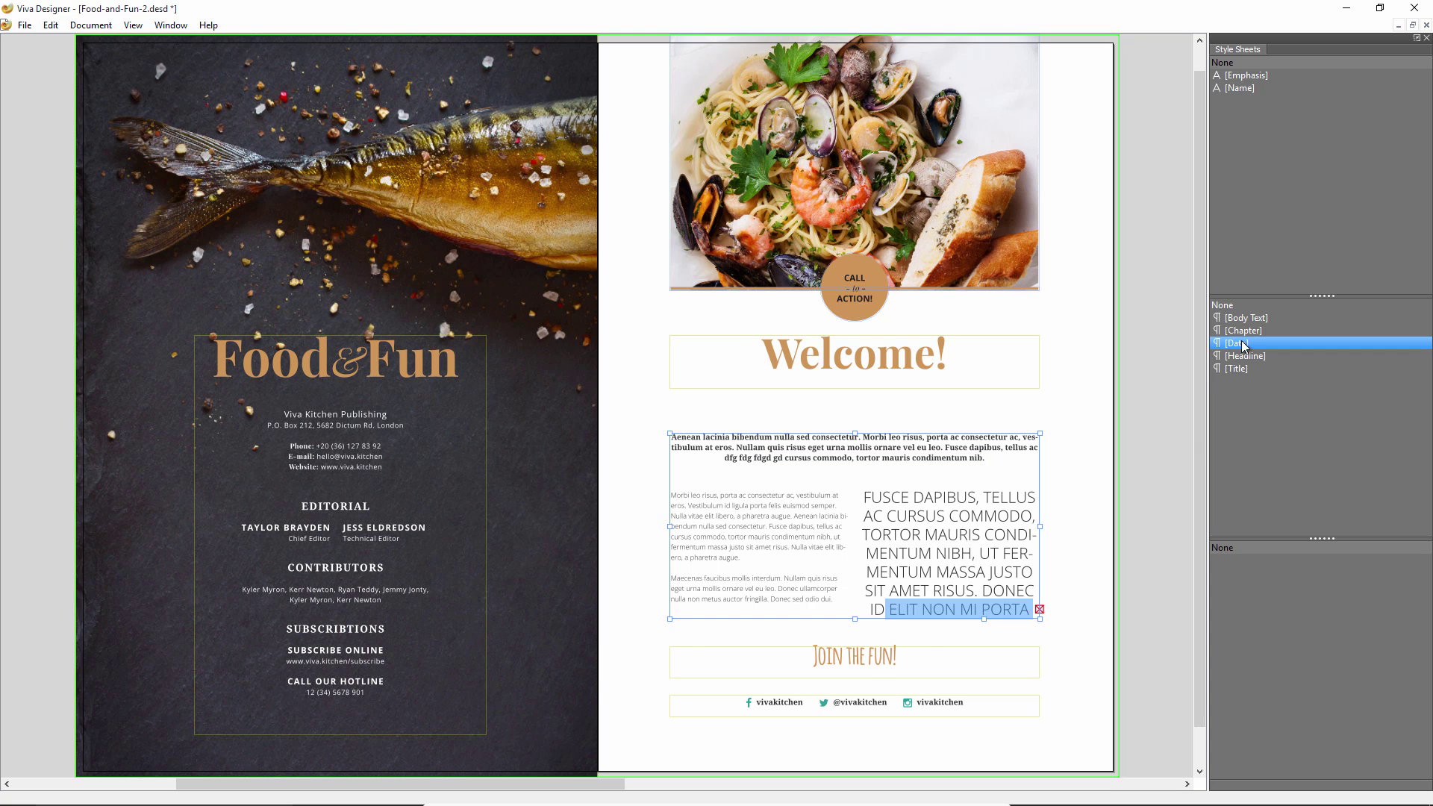
click(1244, 332)
click(1244, 318)
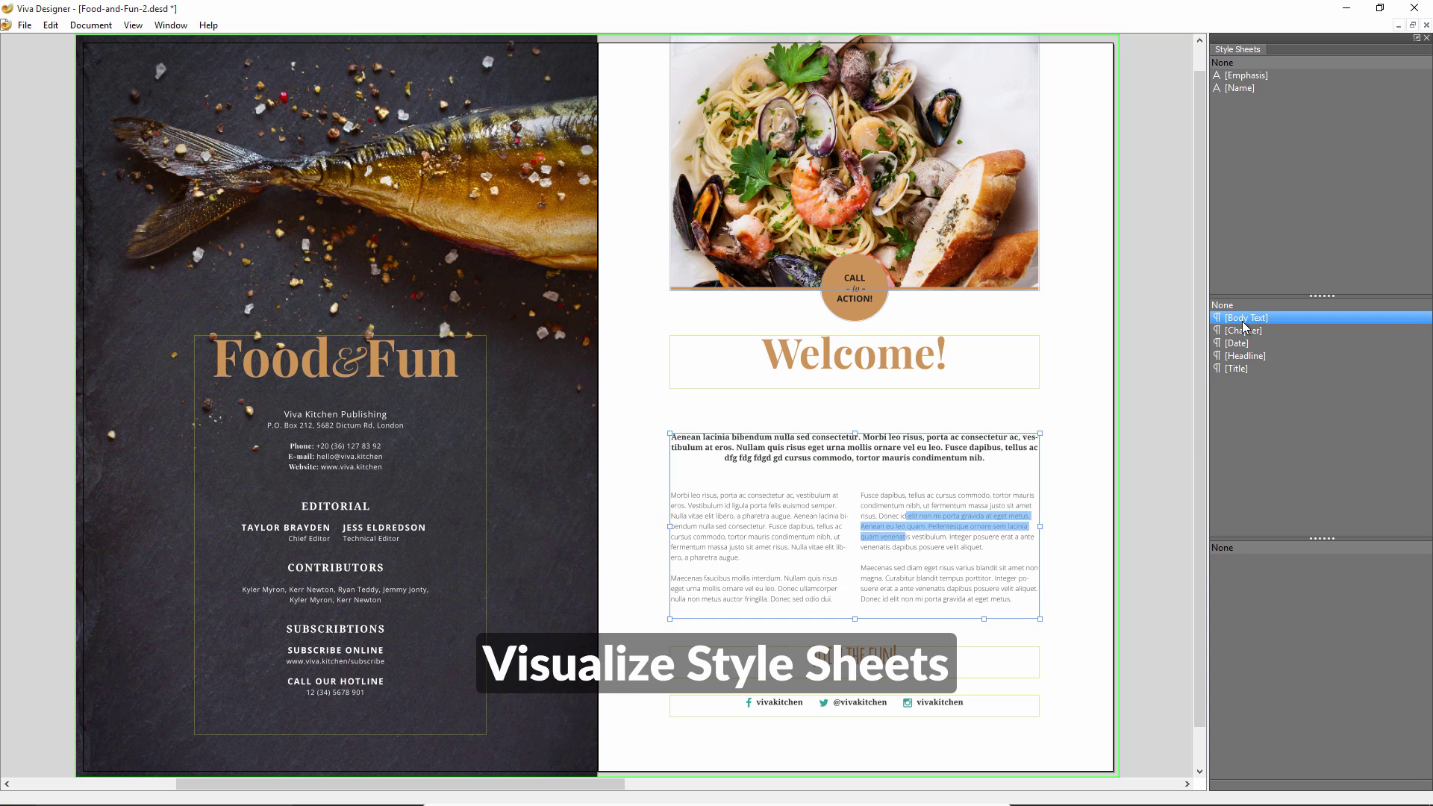
click(1245, 356)
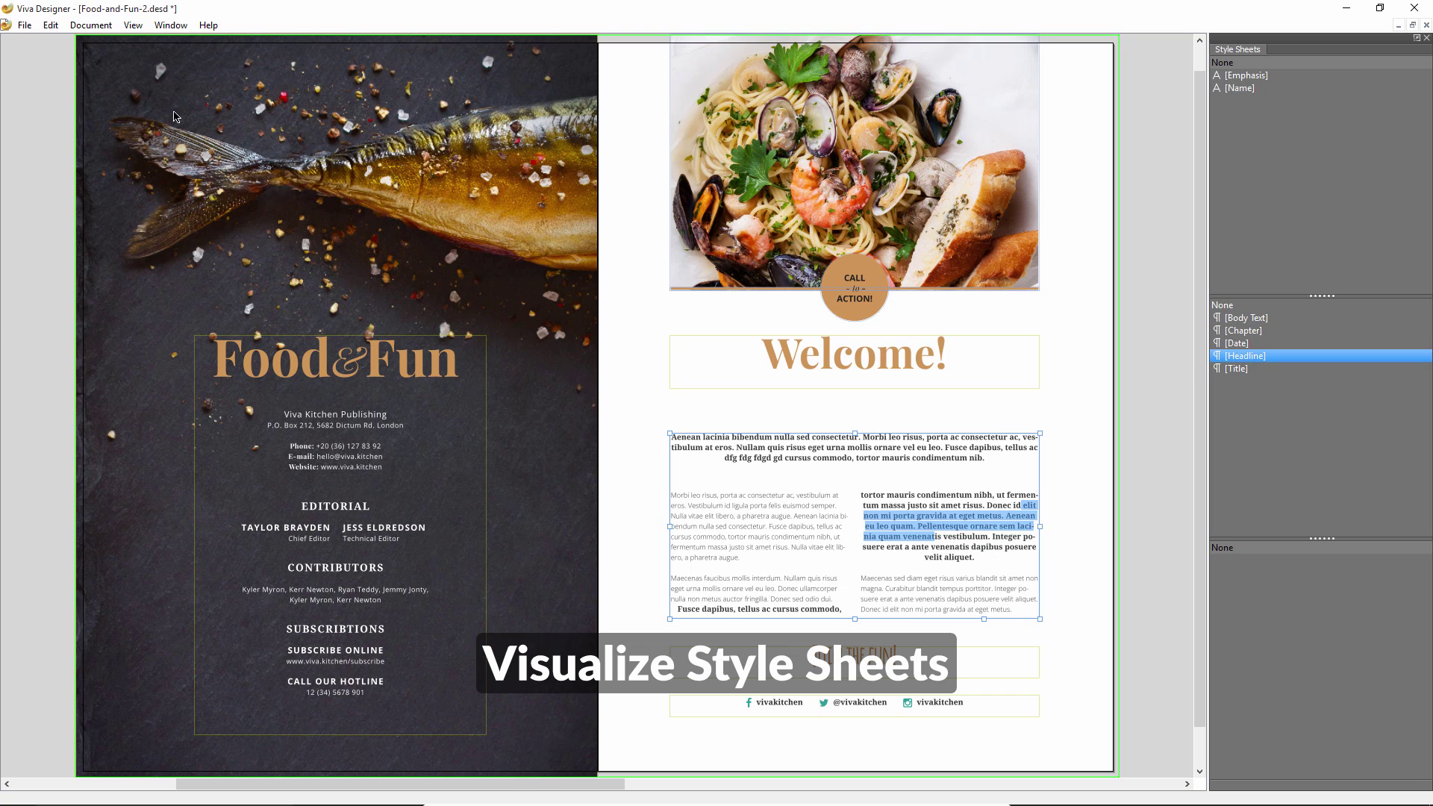
Turn on View > Visualize Text Style Sheets and return the paragraph to Body Text
click(142, 26)
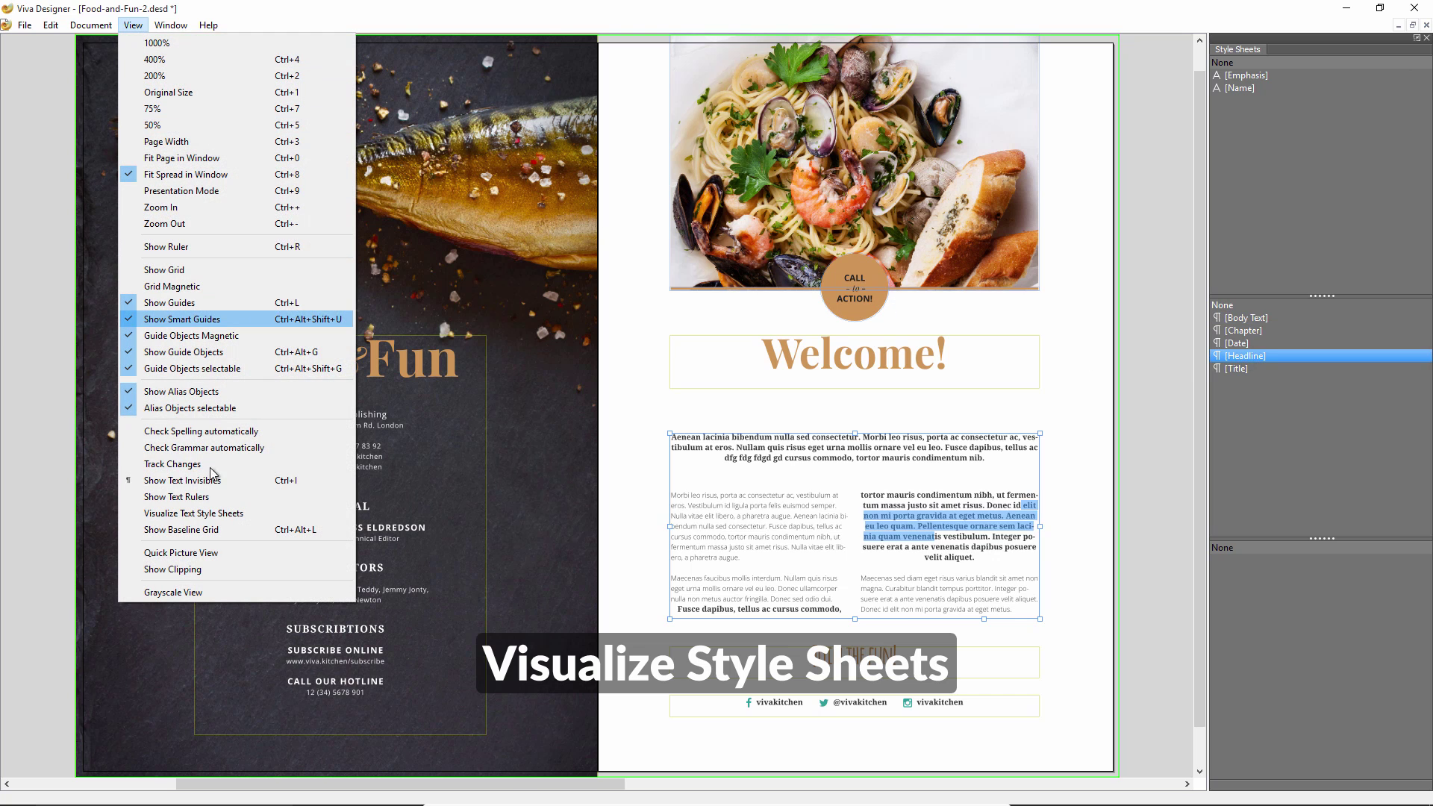
click(222, 515)
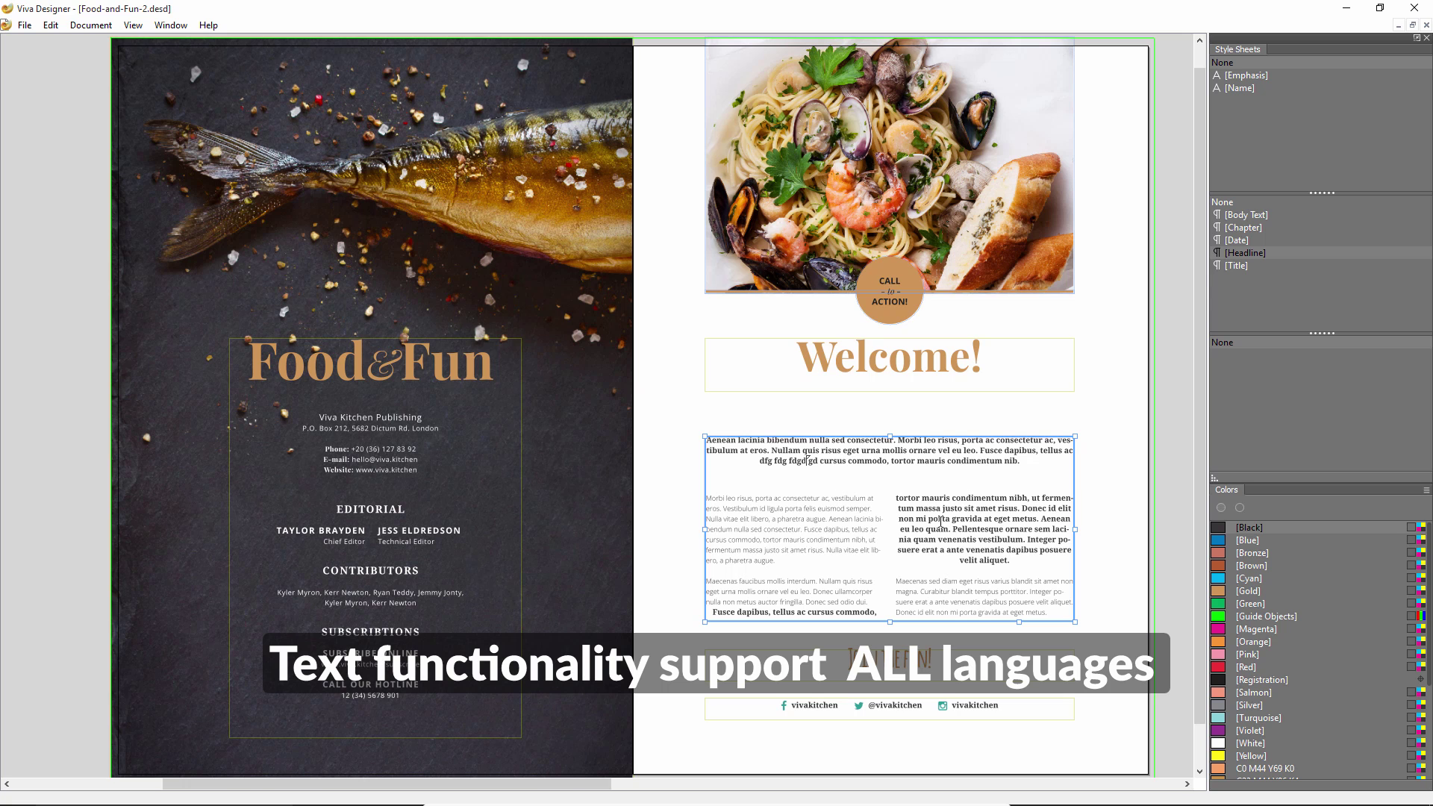
click(1245, 214)
click(842, 506)
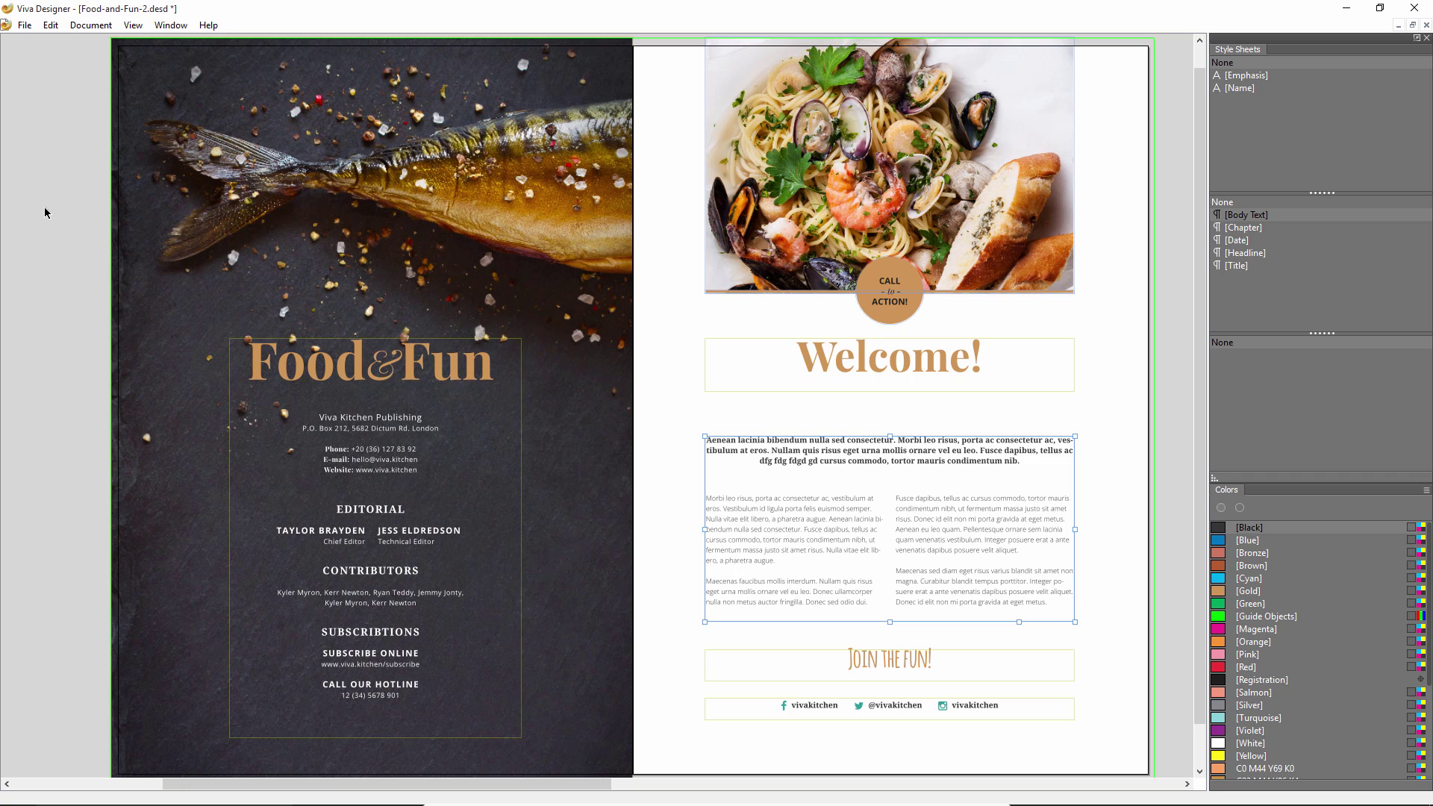
Switch the program language to Deutsch via Edit > Program Language
click(51, 27)
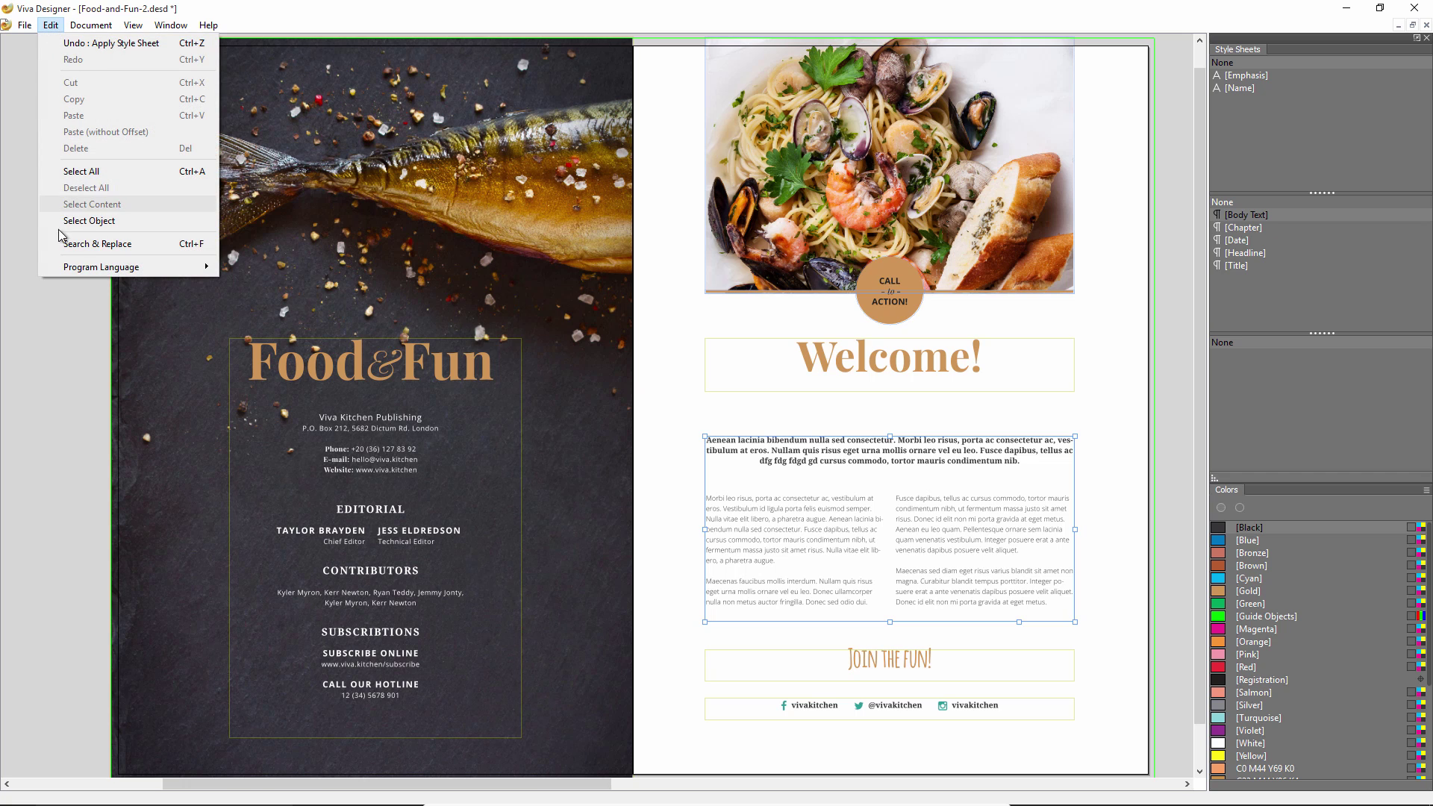
mouse_move(61, 272)
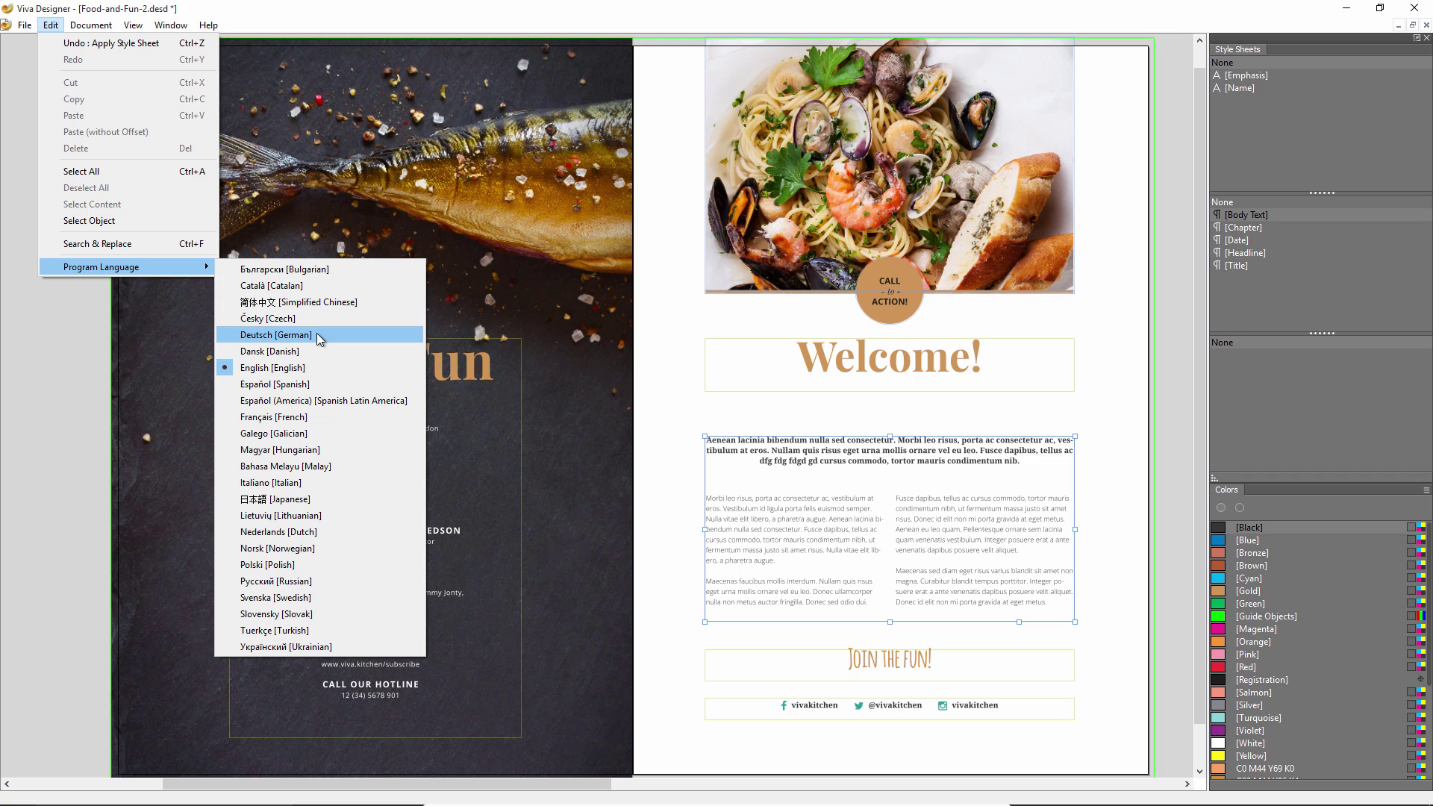
click(320, 335)
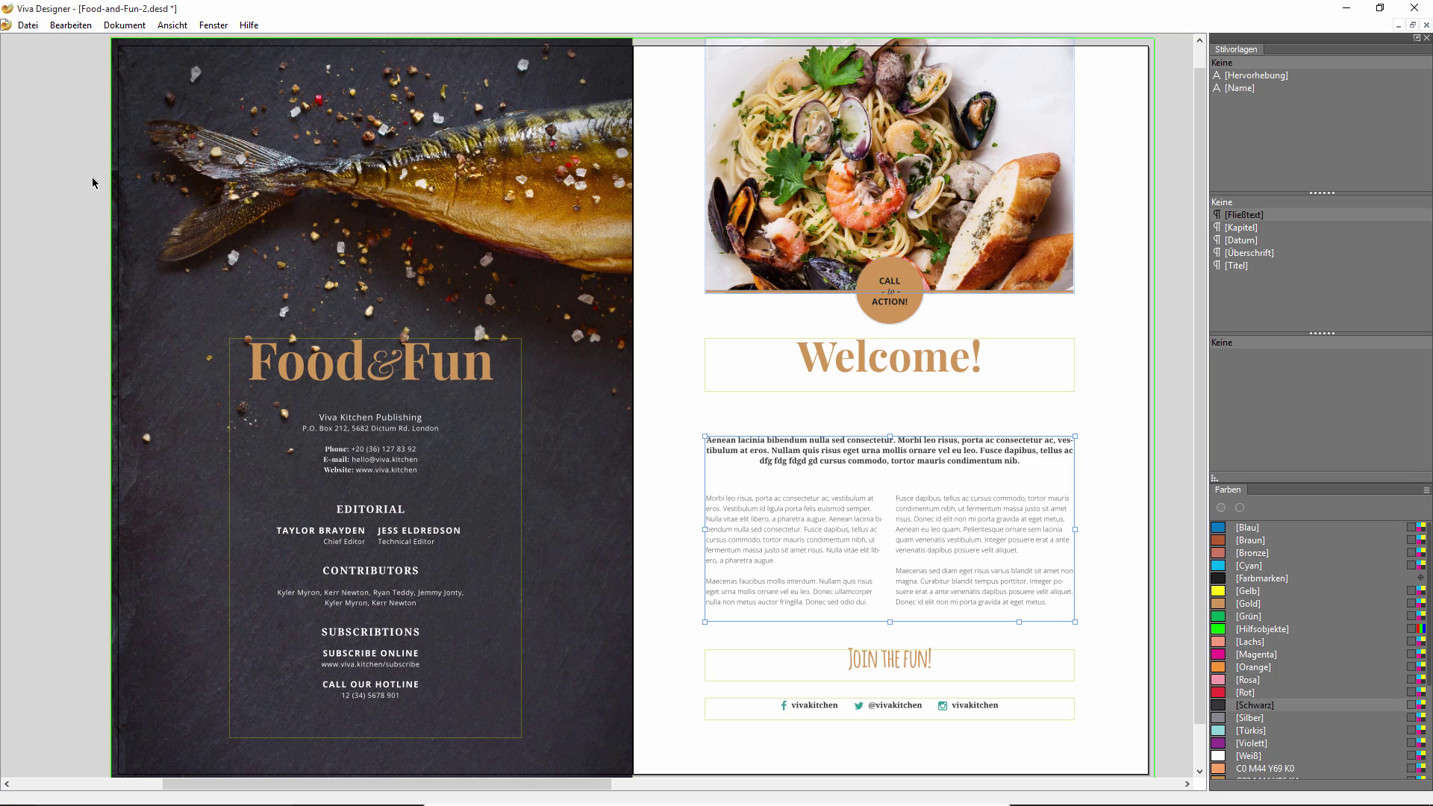
click(813, 453)
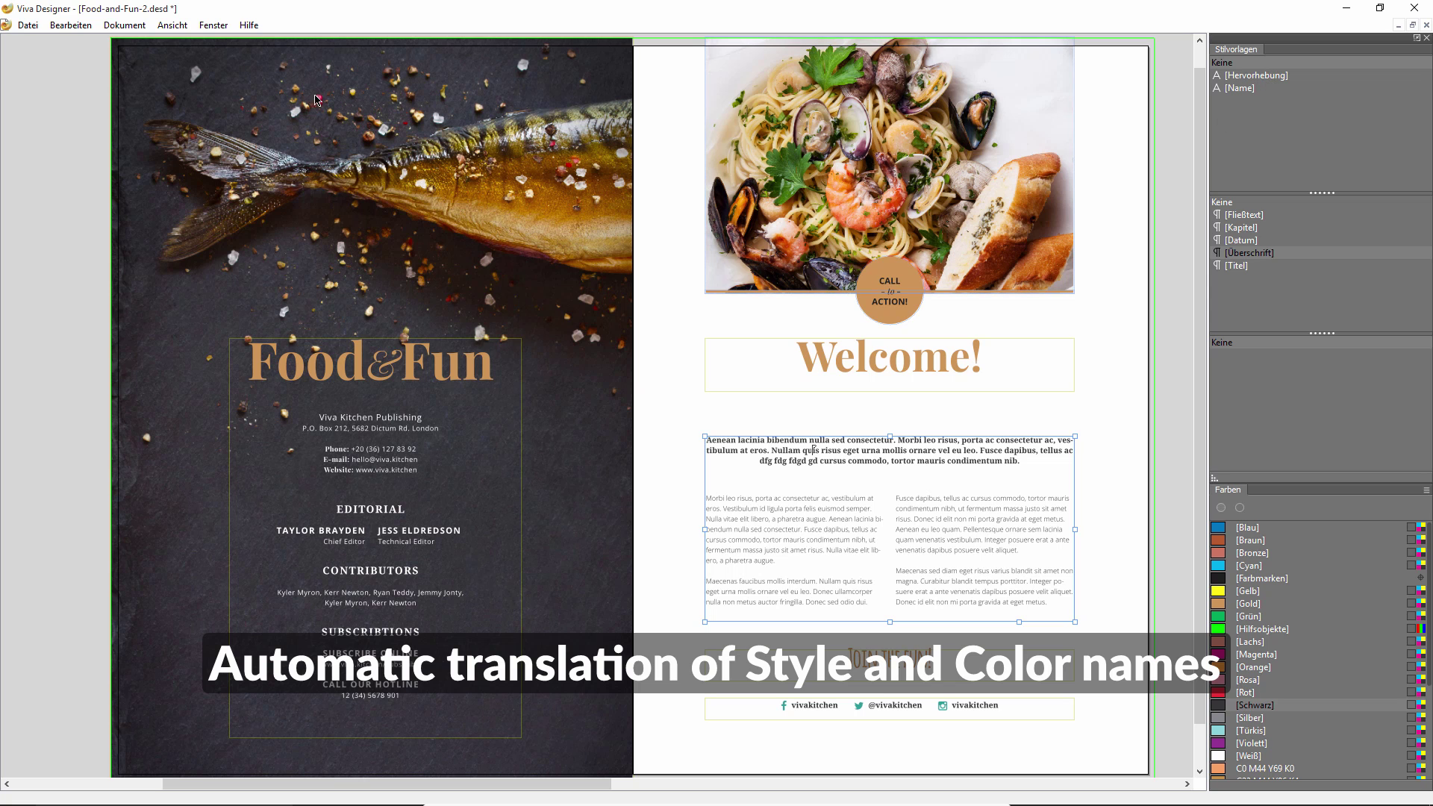
Change the program language to Japanese, then to another language from the same submenu
click(71, 25)
mouse_move(123, 273)
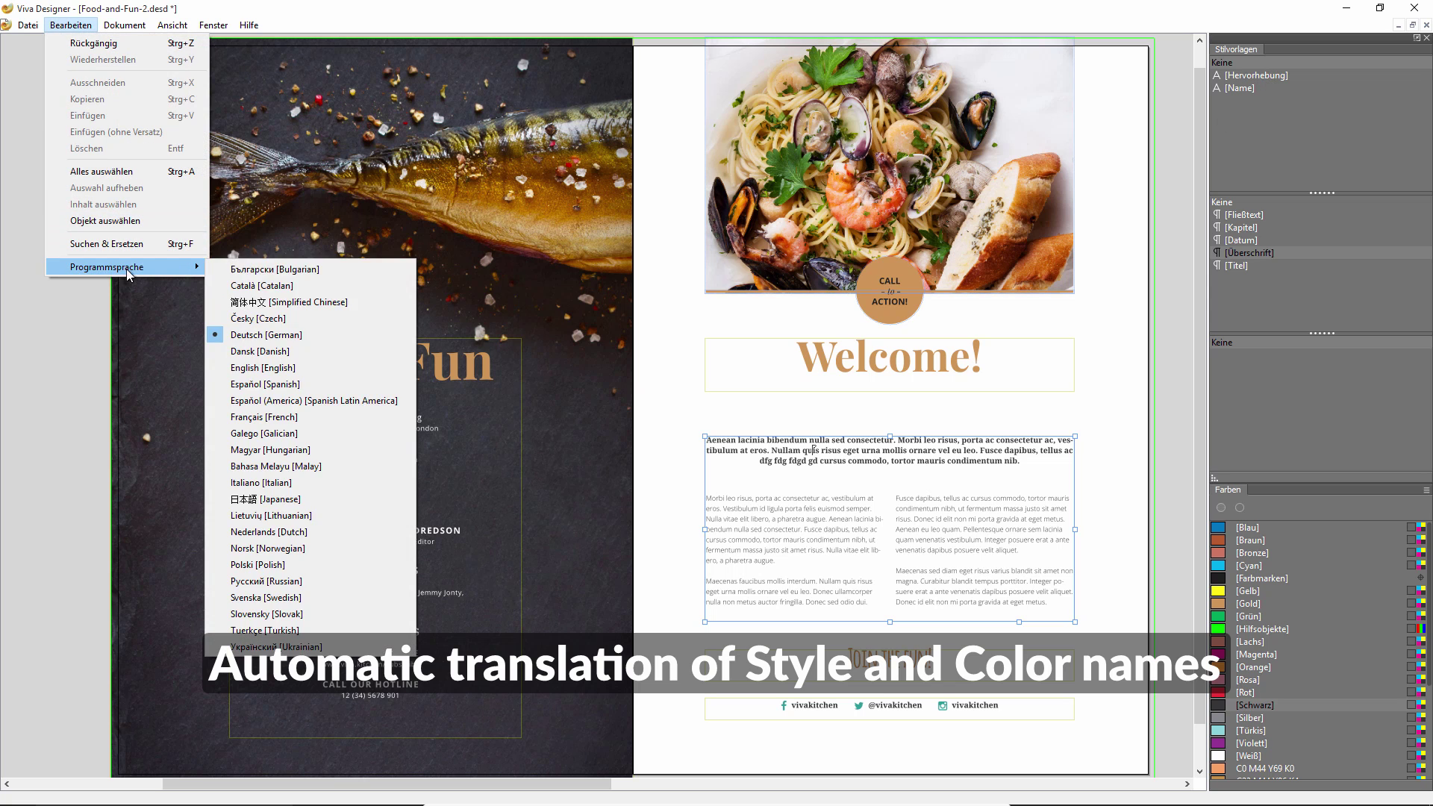
click(272, 500)
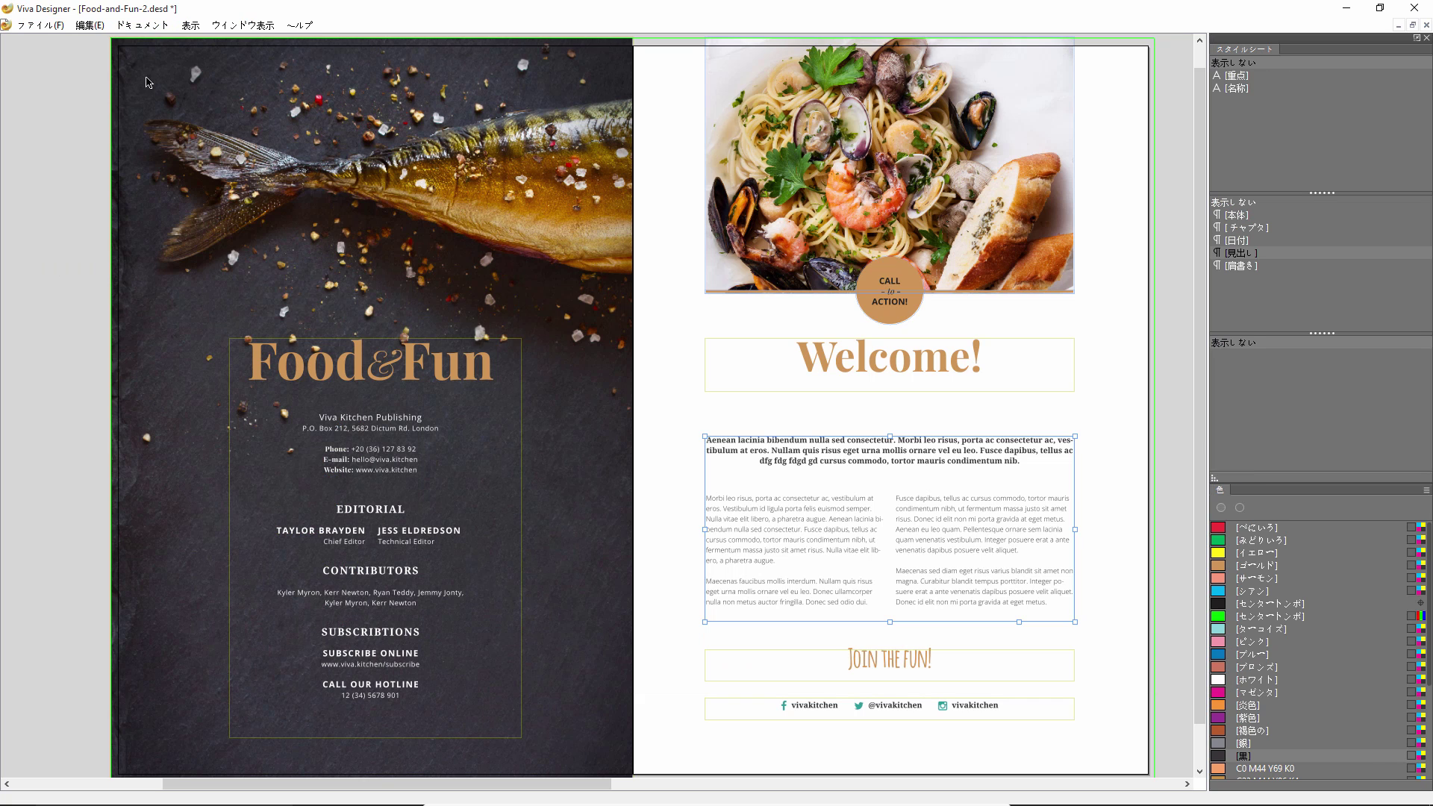
click(90, 25)
mouse_move(138, 268)
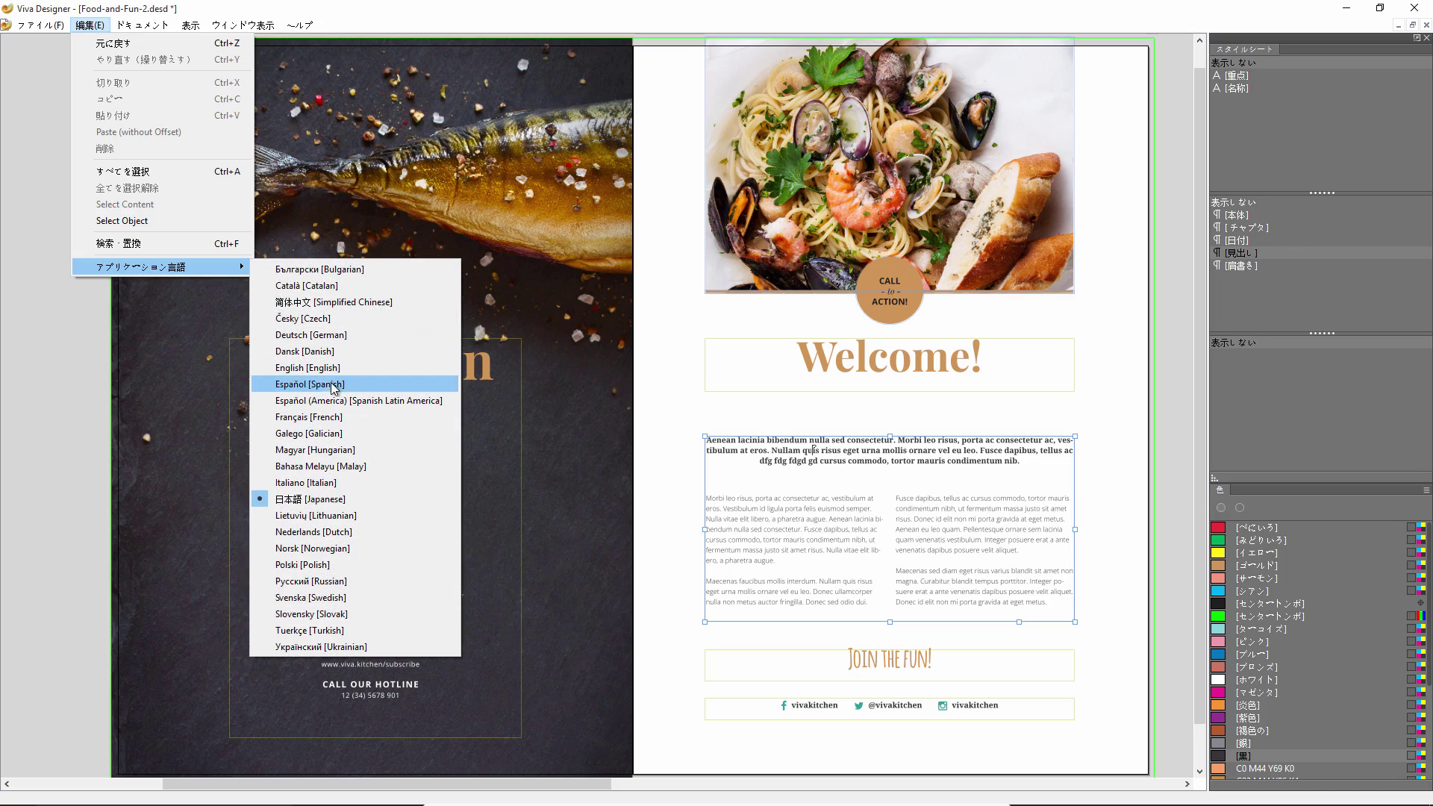
click(332, 415)
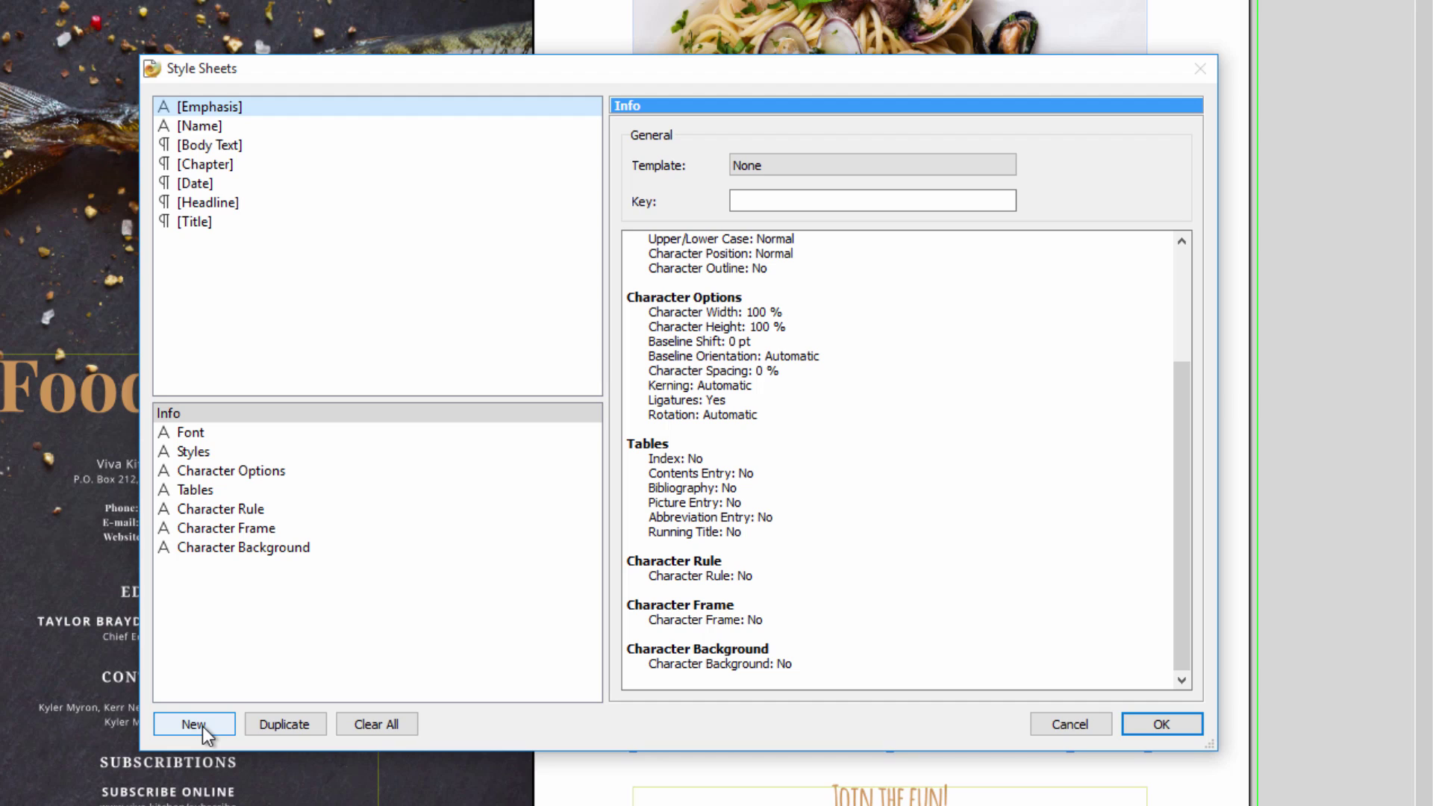
Create a new Paragraph-type style sheet named Company from the Standard names list
click(203, 726)
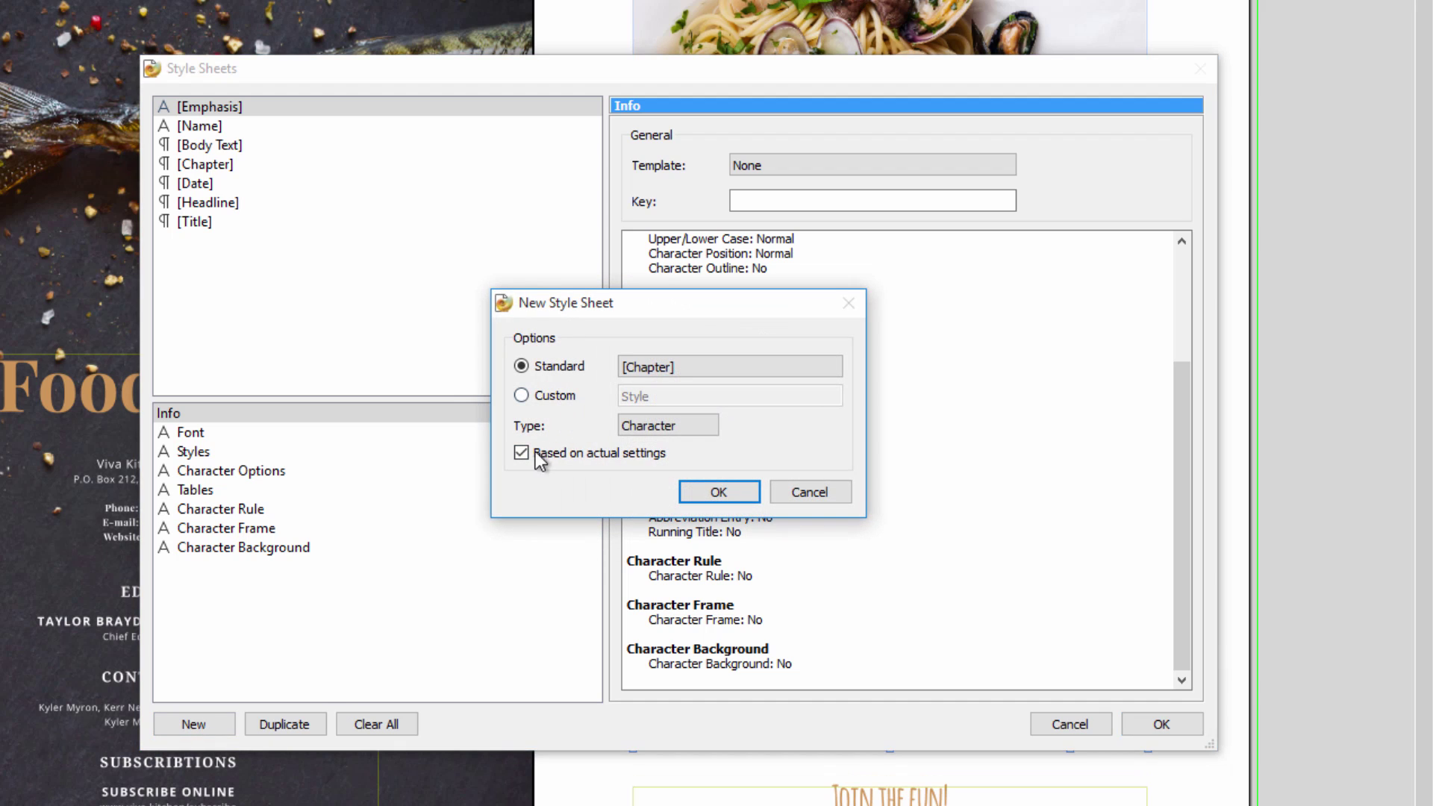
click(647, 426)
click(648, 458)
click(708, 365)
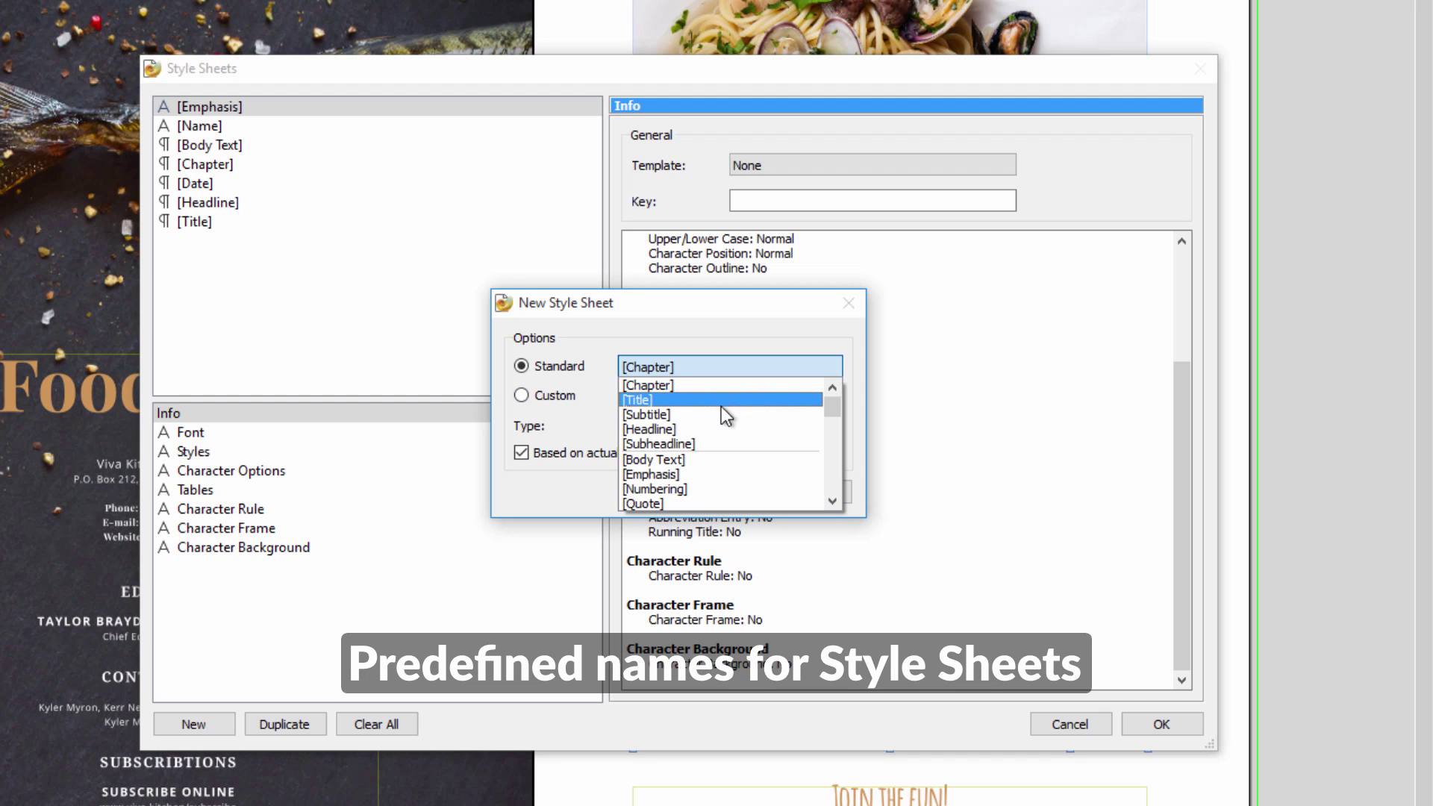
scroll(721, 459, down, 1)
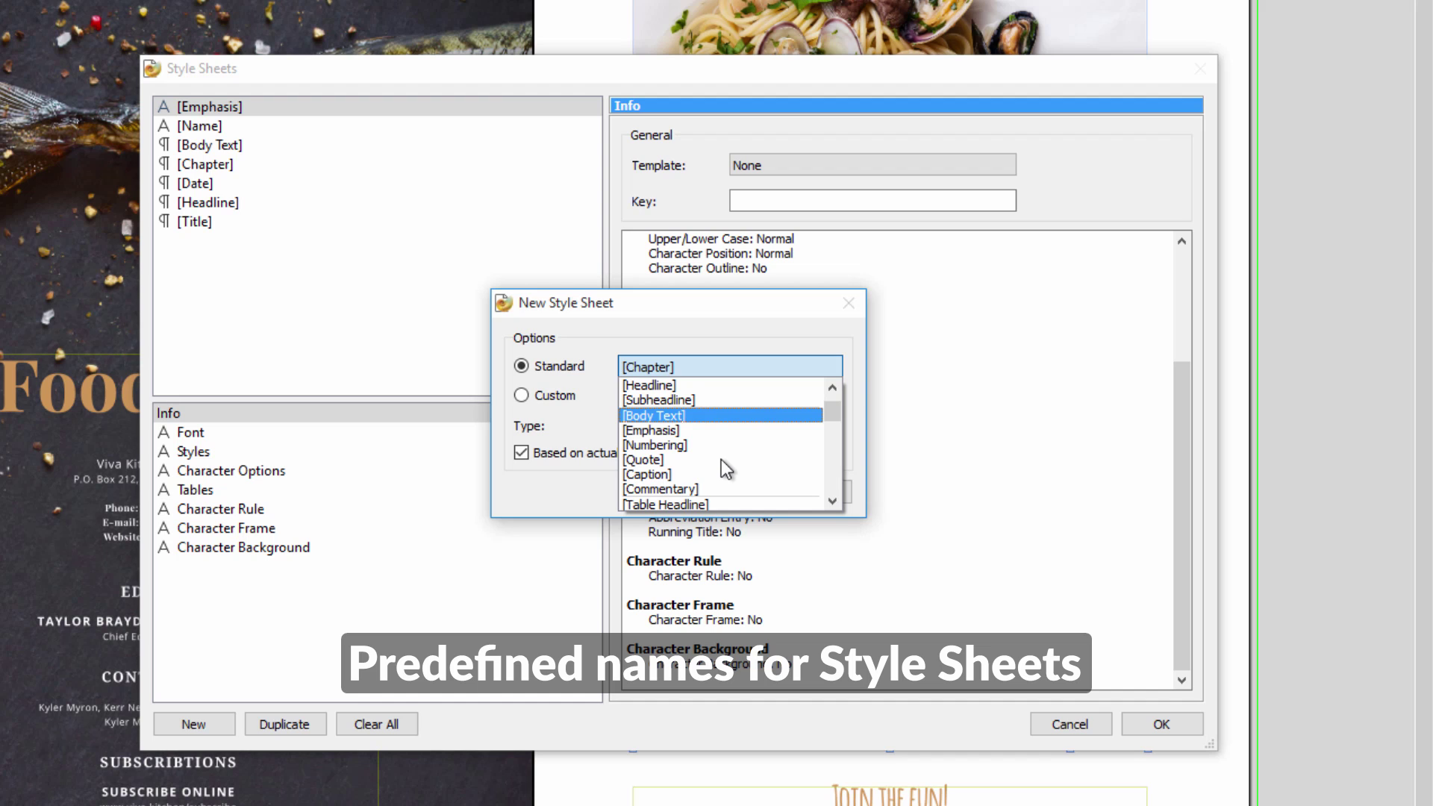
scroll(721, 459, down, 1)
drag(823, 420, 834, 468)
click(788, 478)
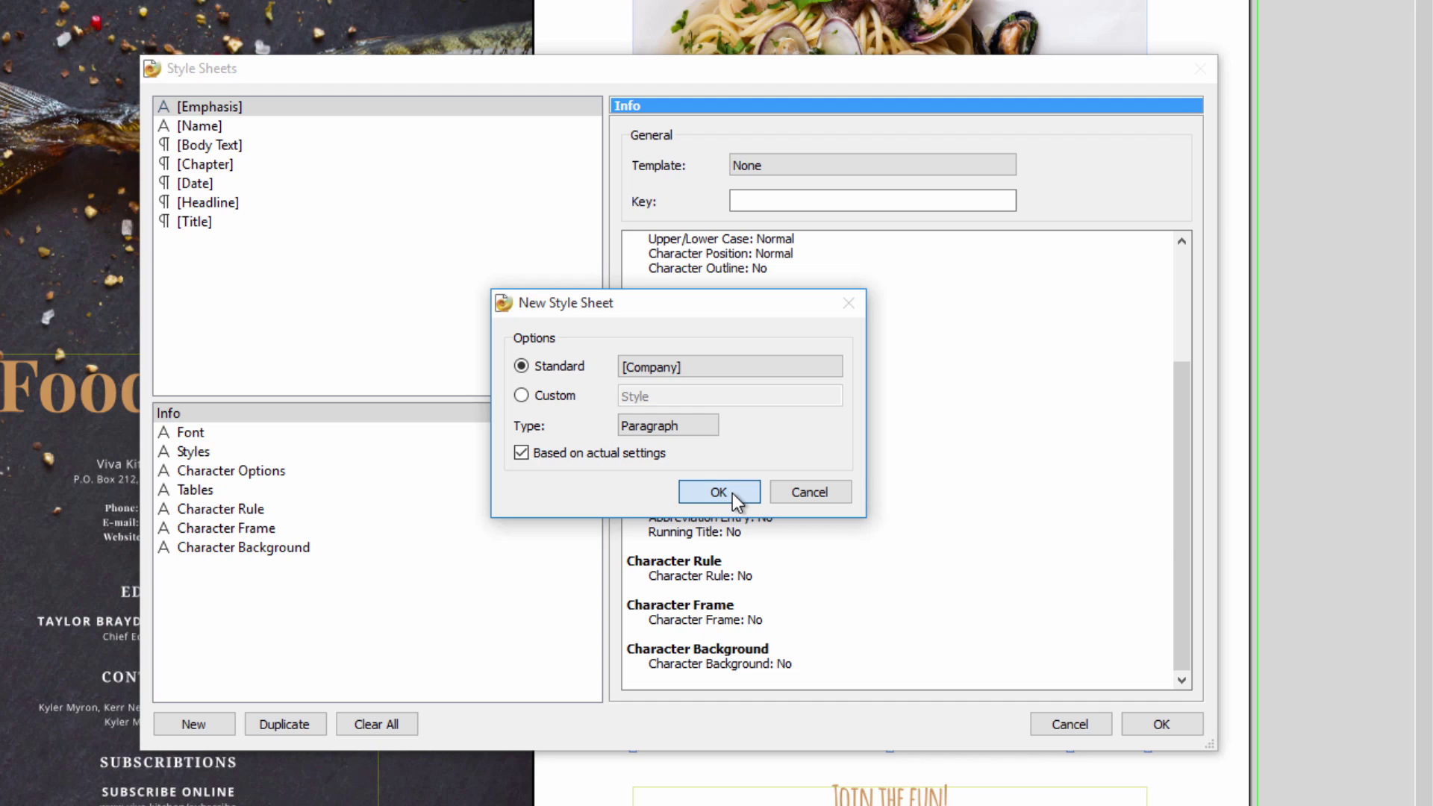
click(718, 492)
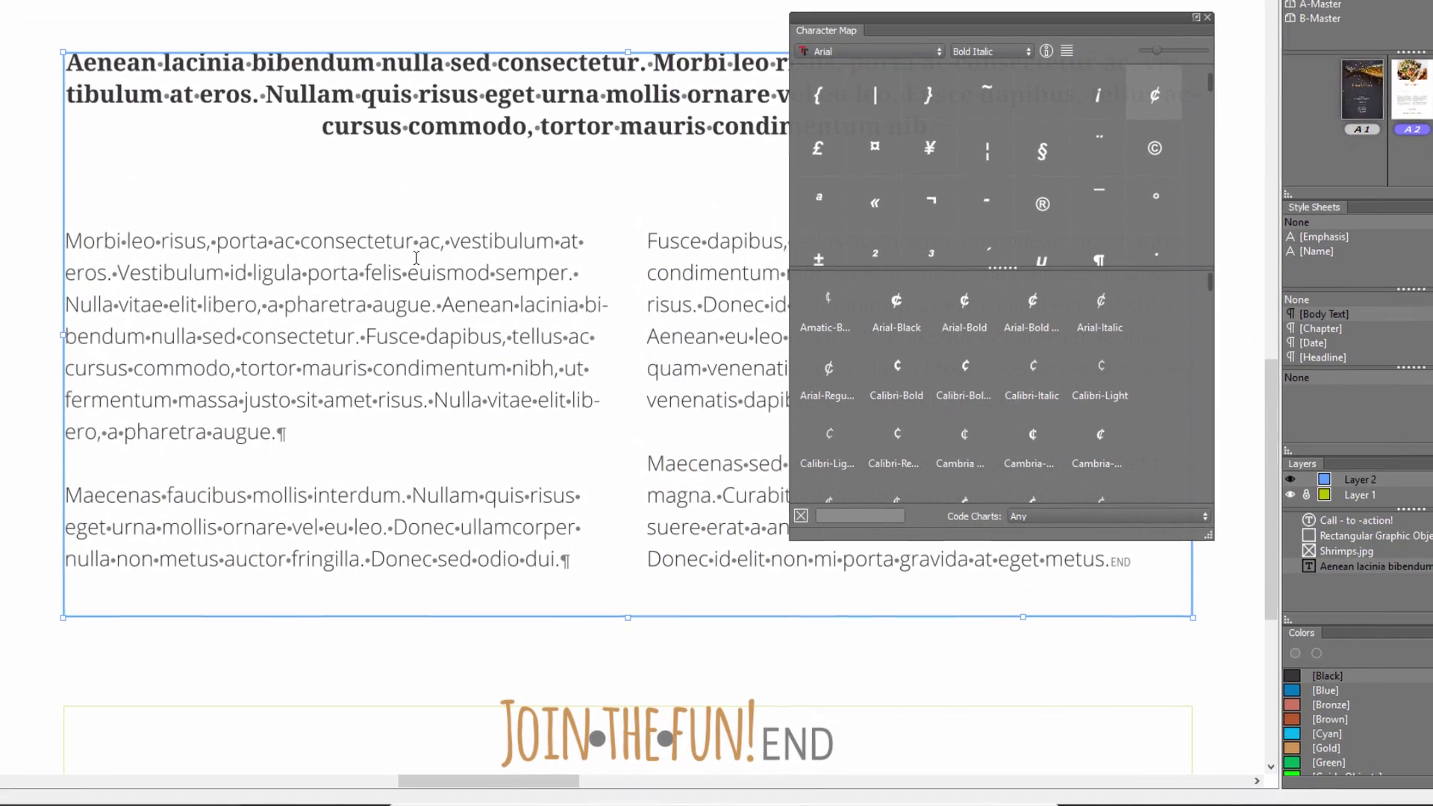
Show the Insert Special Character, Insert Break and Insert Space options after 'consectetur'
click(419, 240)
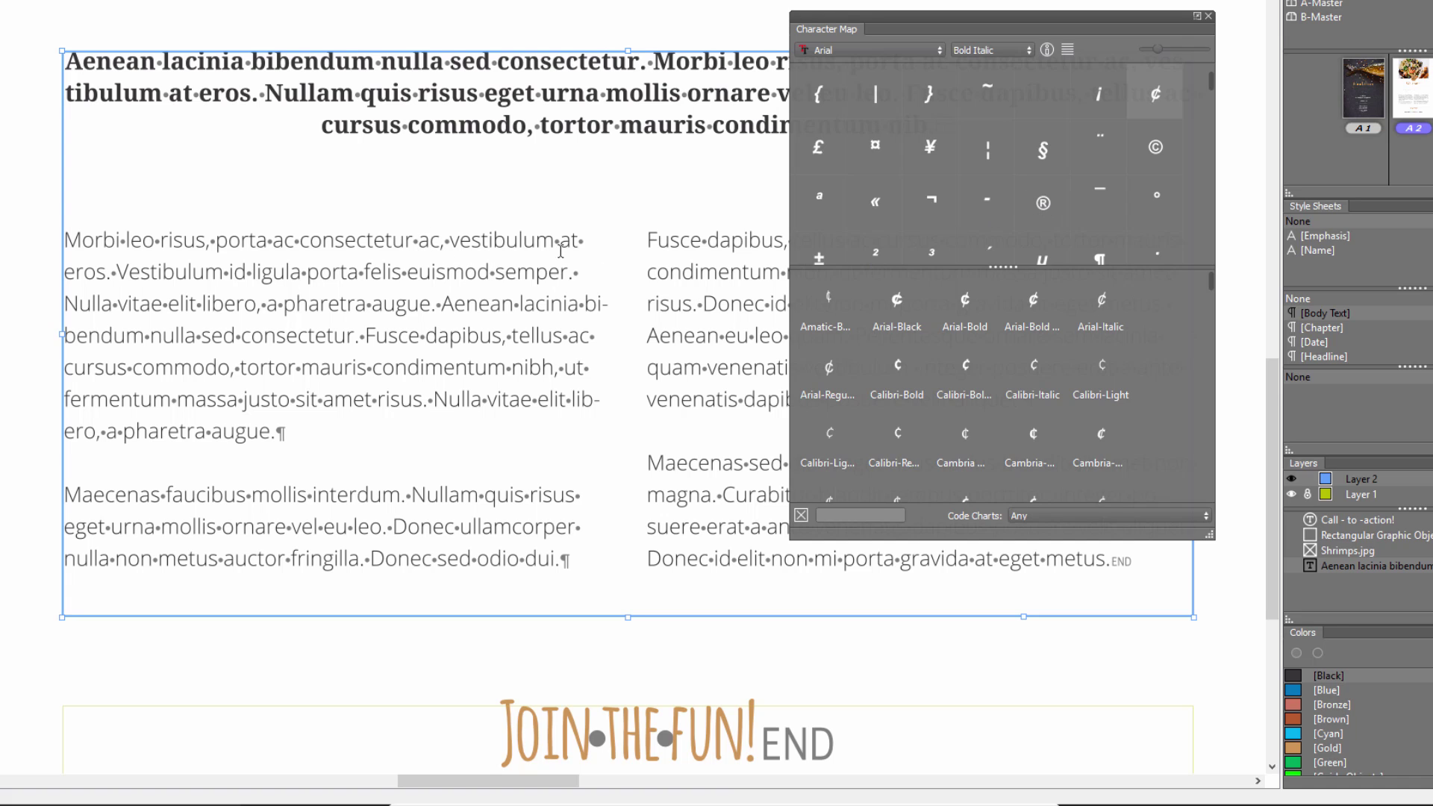
right_click(420, 240)
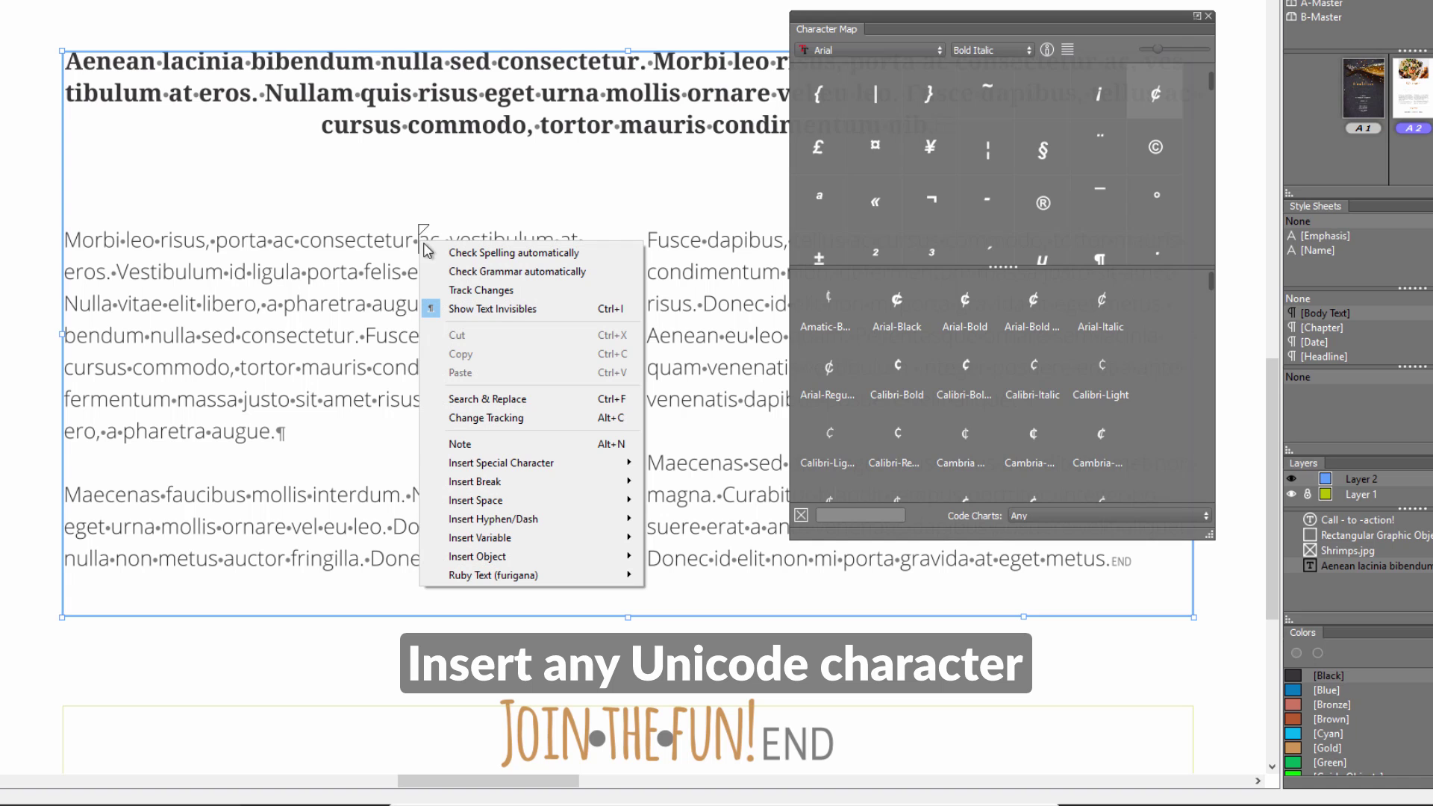
mouse_move(526, 458)
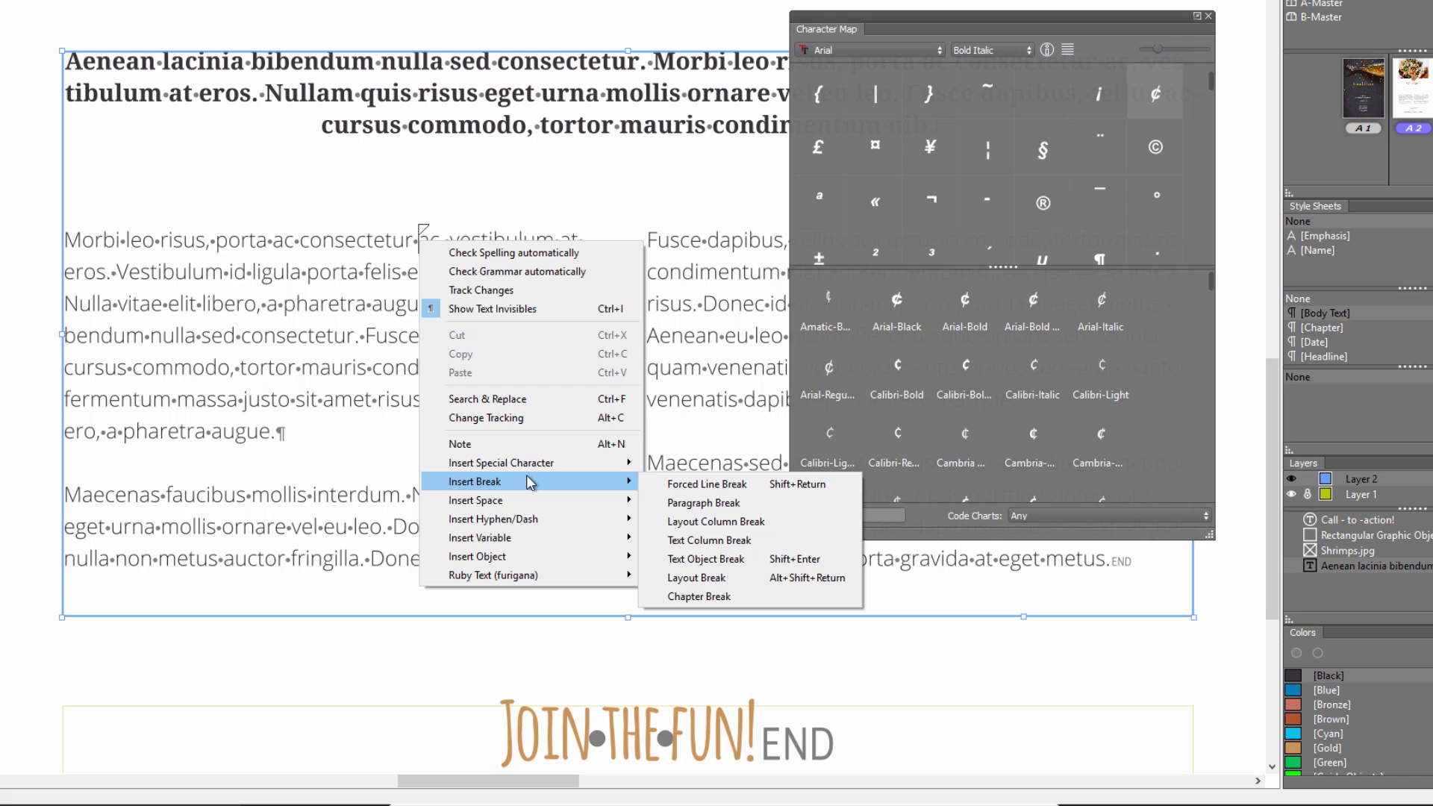
mouse_move(525, 501)
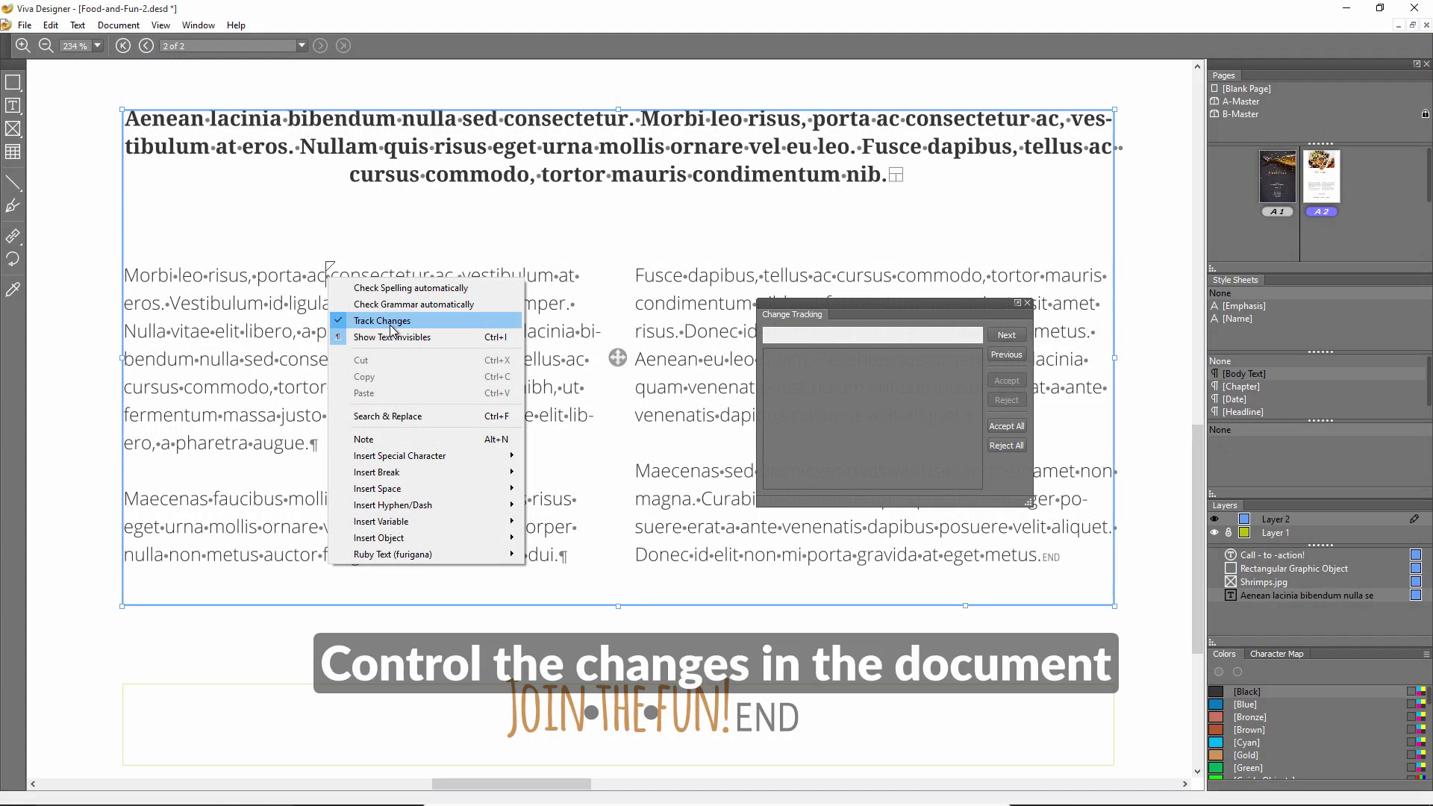
Insert 'new' between pharetra and augue, delete 'consectetur', and make the first paragraph Headline
click(289, 328)
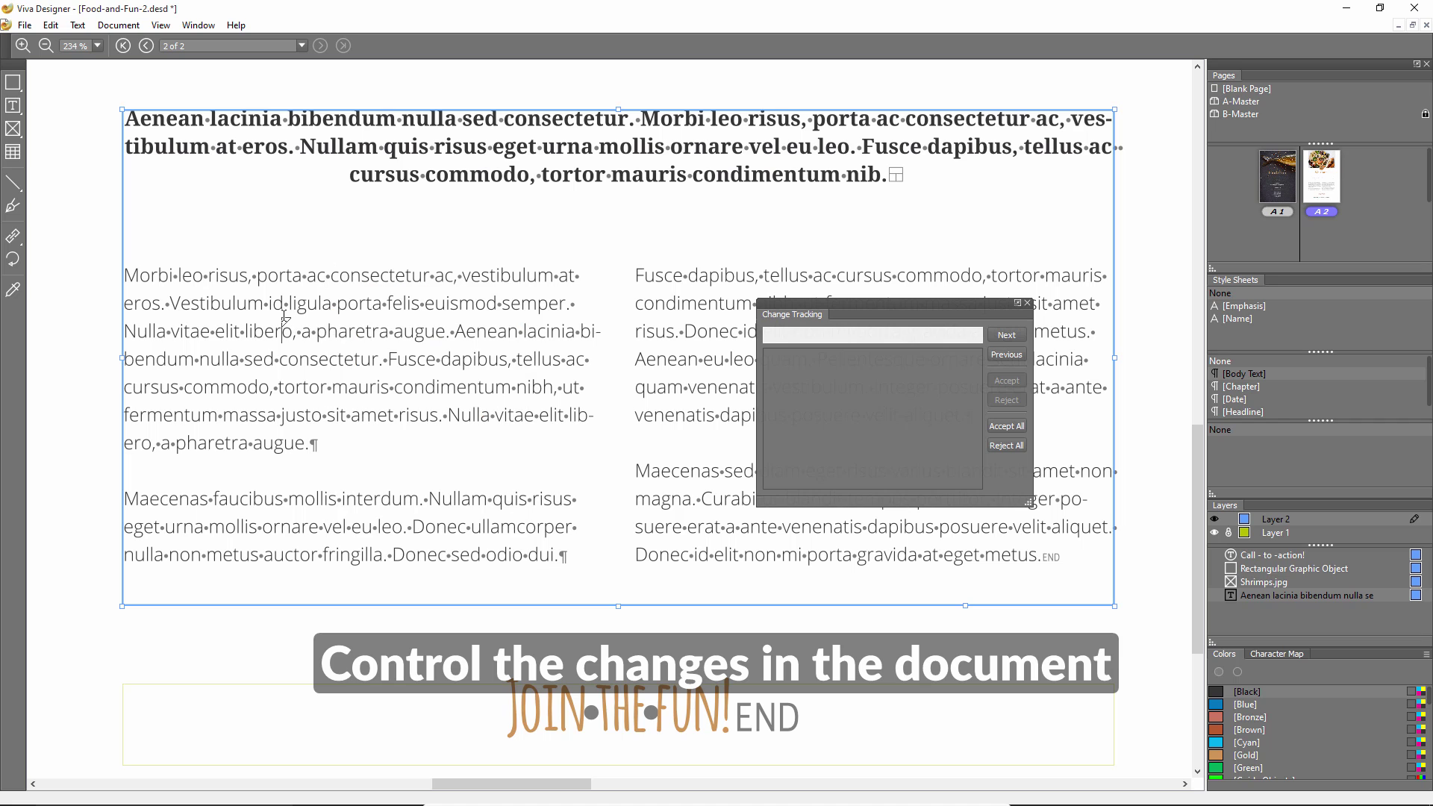
click(393, 331)
text(new)
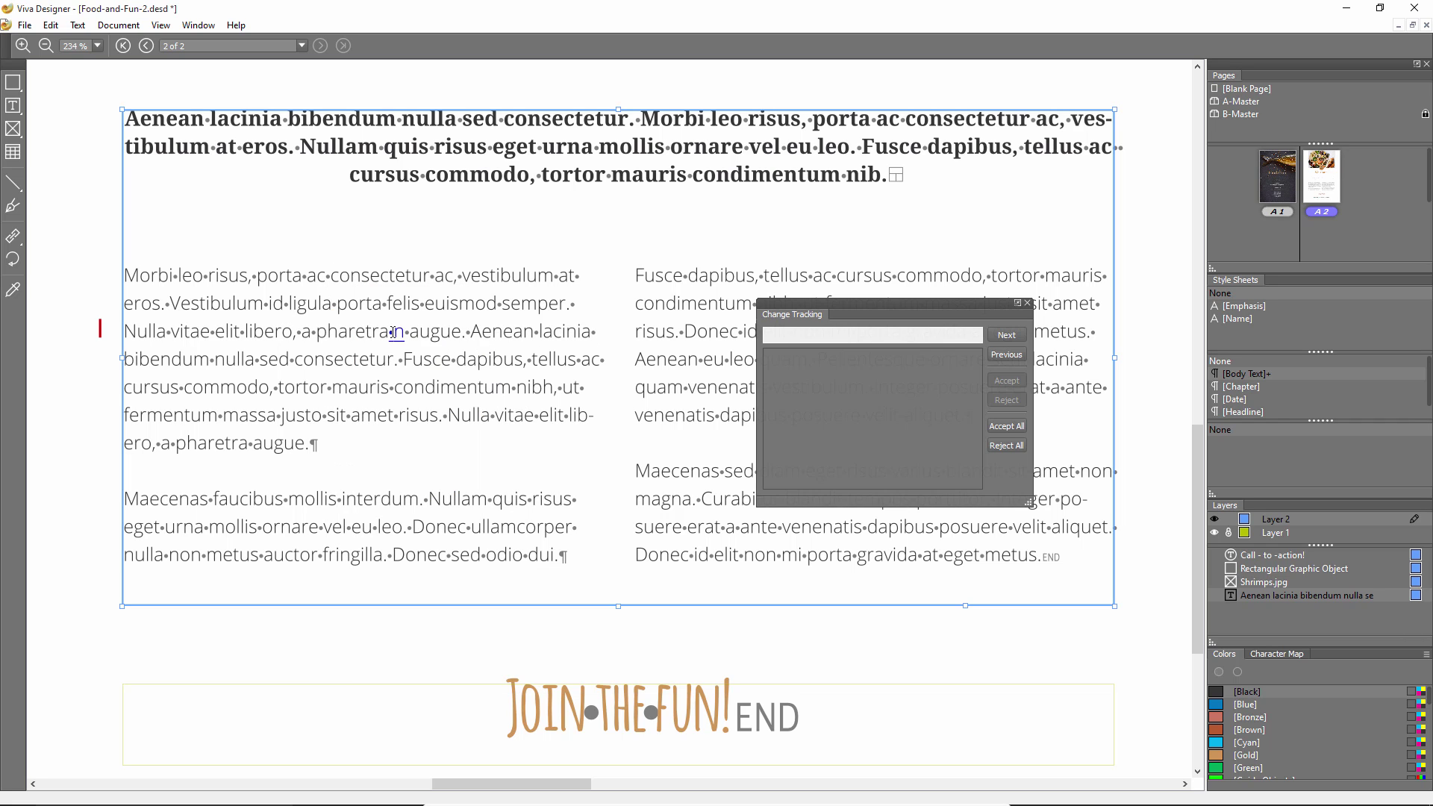
double_click(409, 276)
key(Delete)
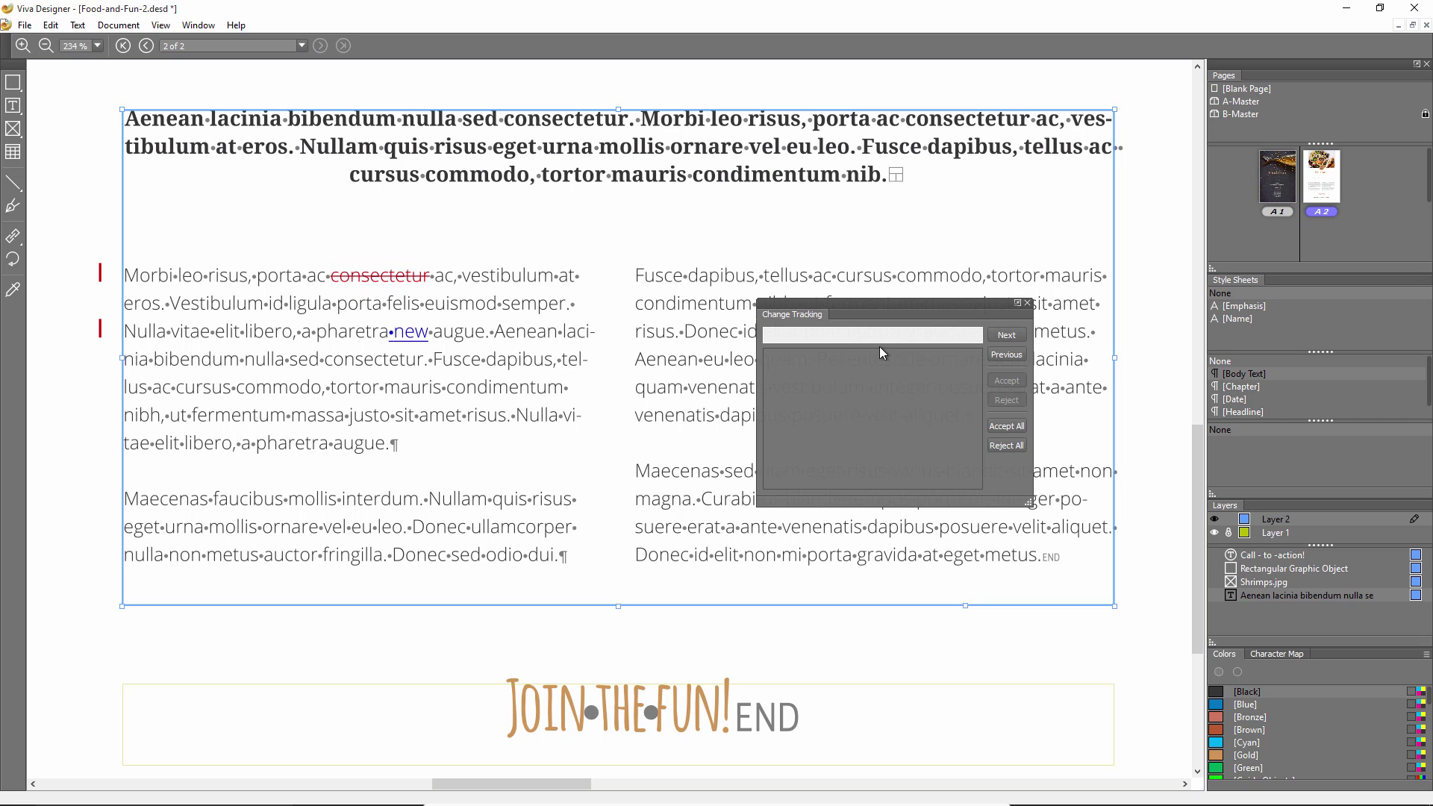
click(1230, 412)
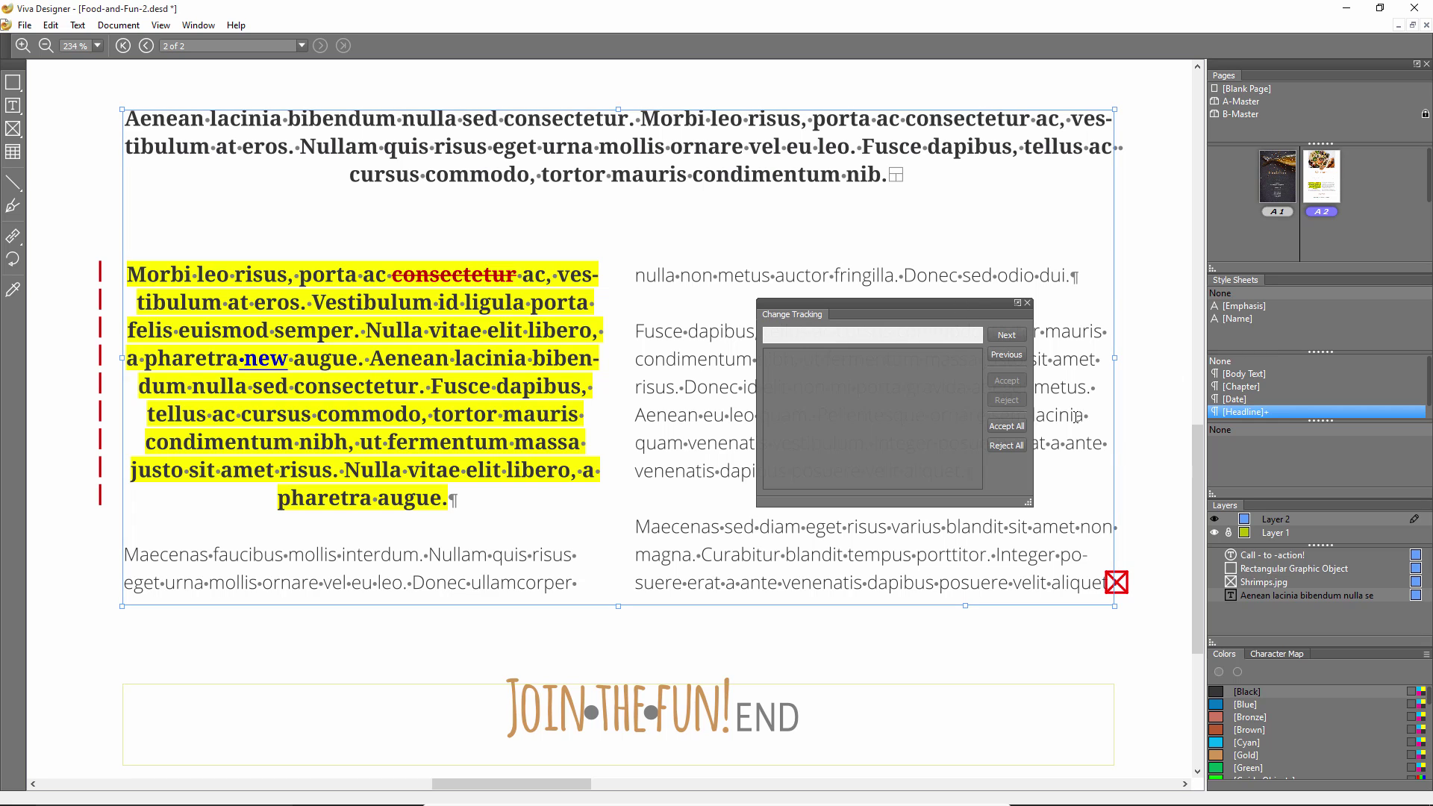
Step through each tracked change with Next in the Change Tracking panel
click(1017, 335)
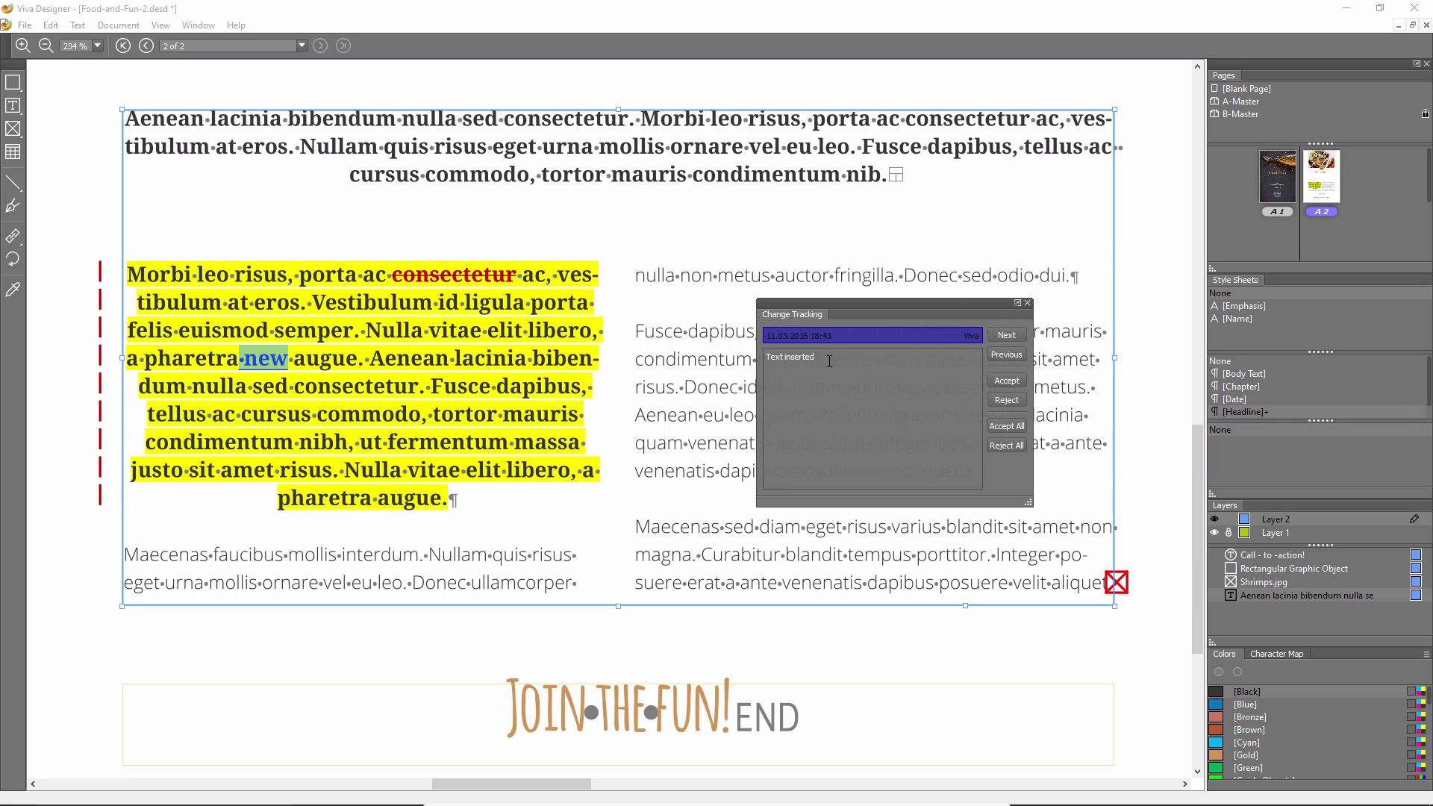
click(1015, 337)
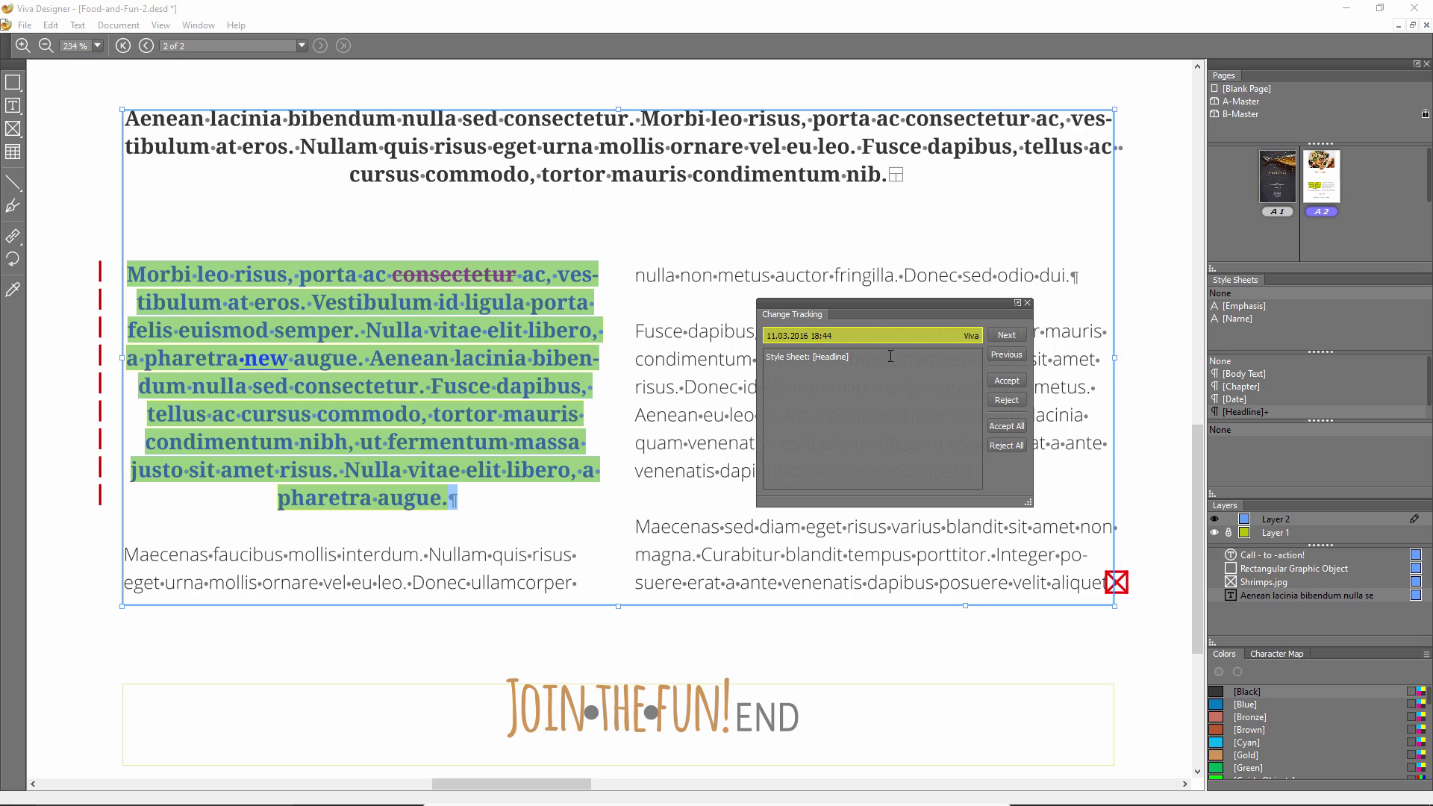
click(1004, 336)
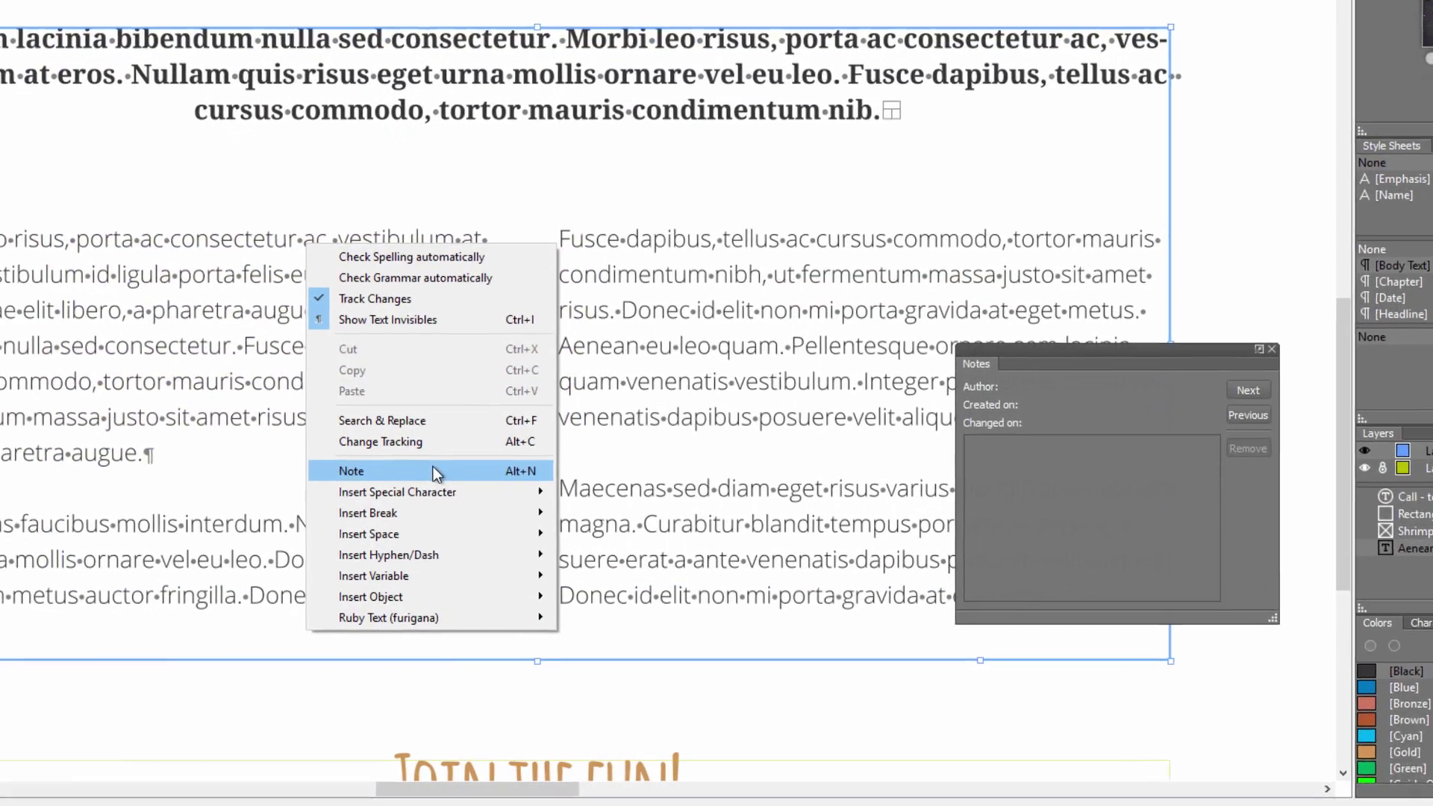
Add a note reading 'Change text here' to the body text and display it in the Notes panel
click(433, 467)
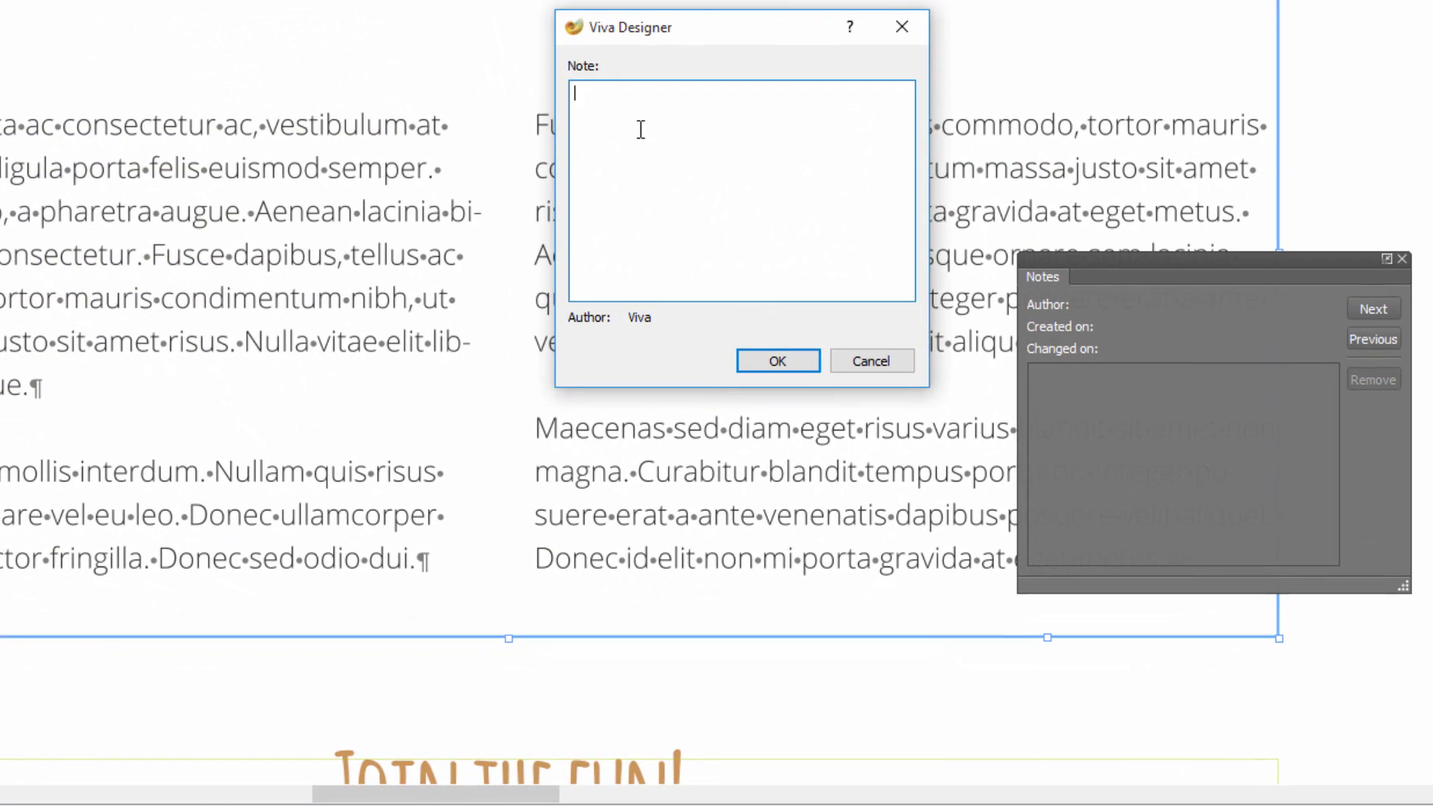
text(Change text here)
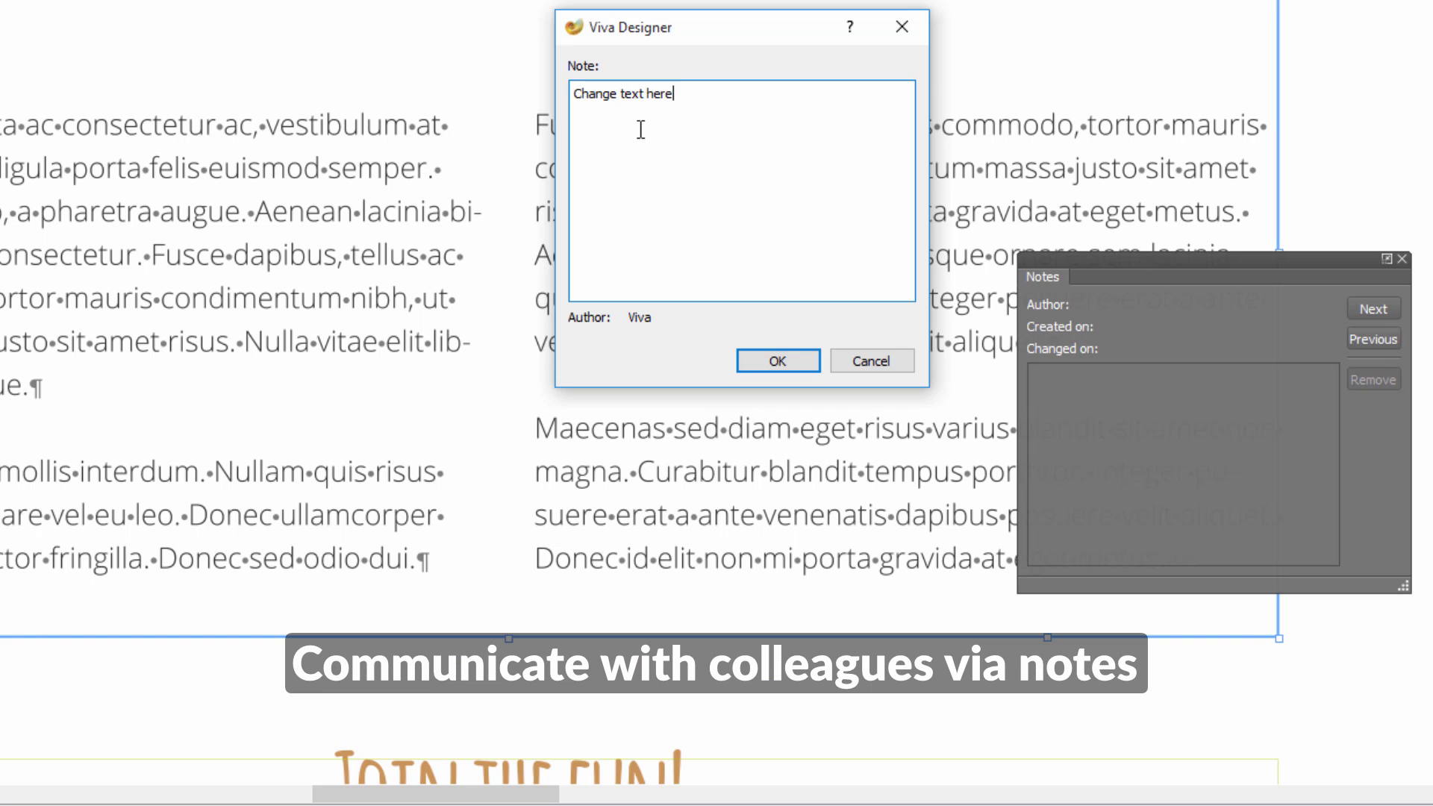
click(800, 360)
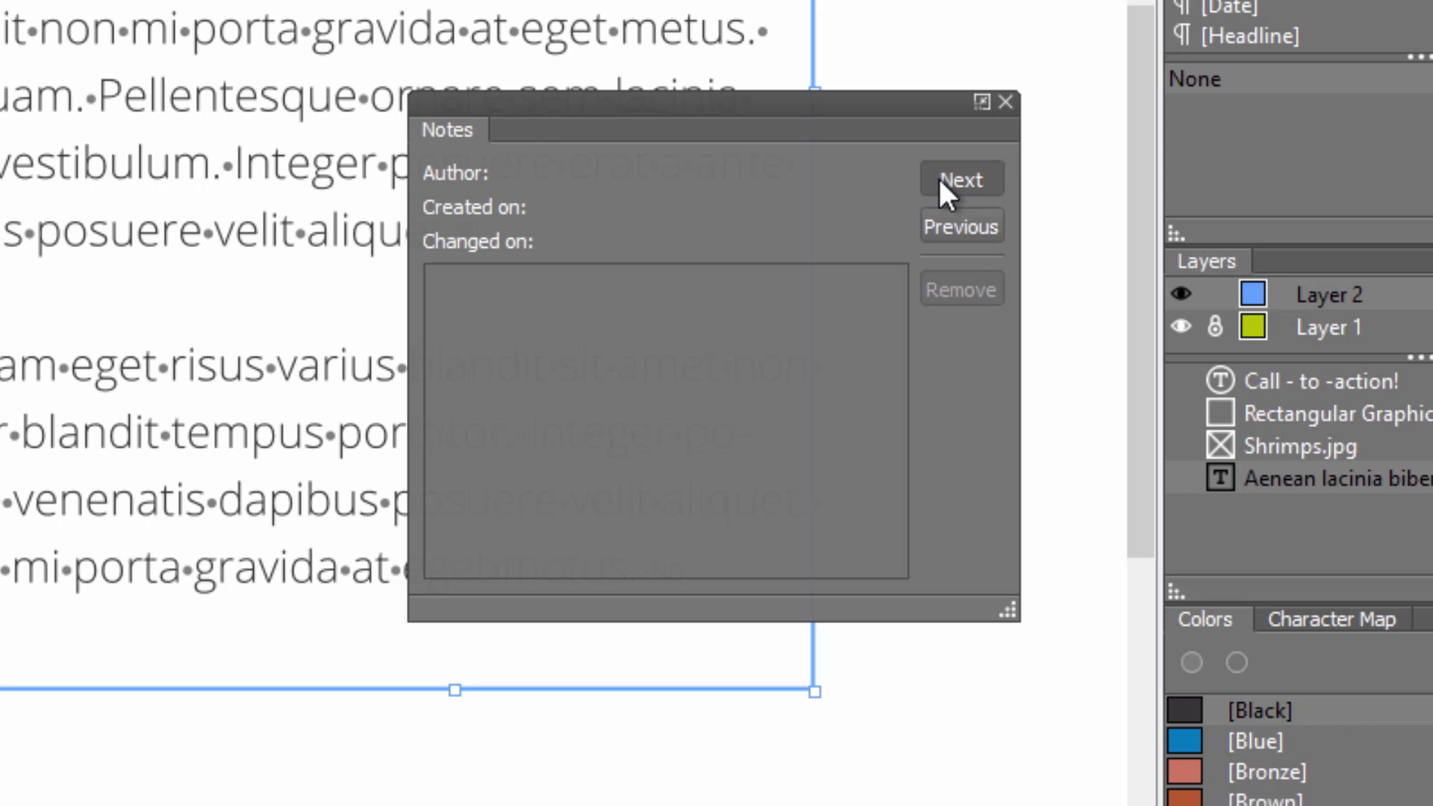
click(1362, 315)
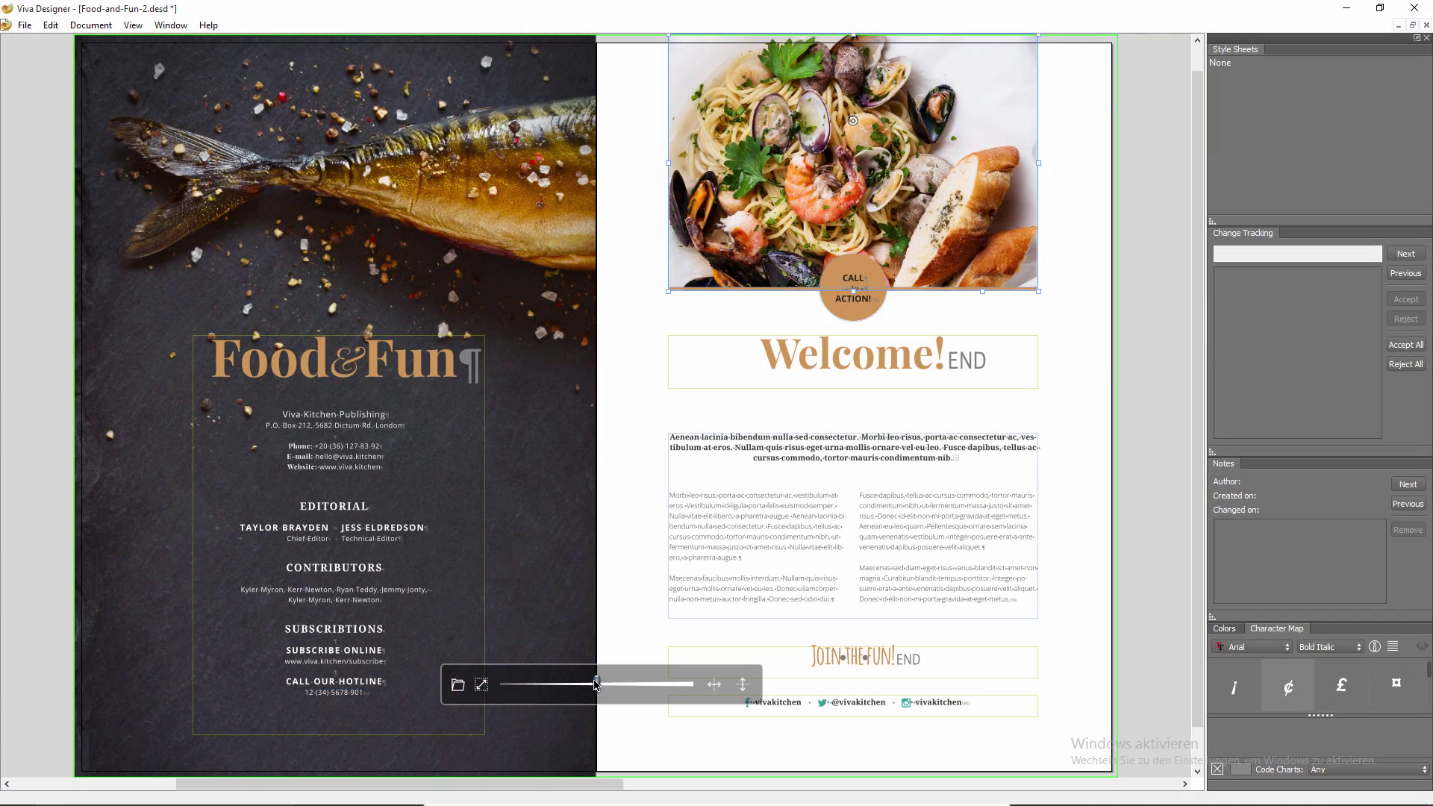
Enlarge the seafood photo in its frame and enable access rights by entering the password
drag(595, 684, 670, 692)
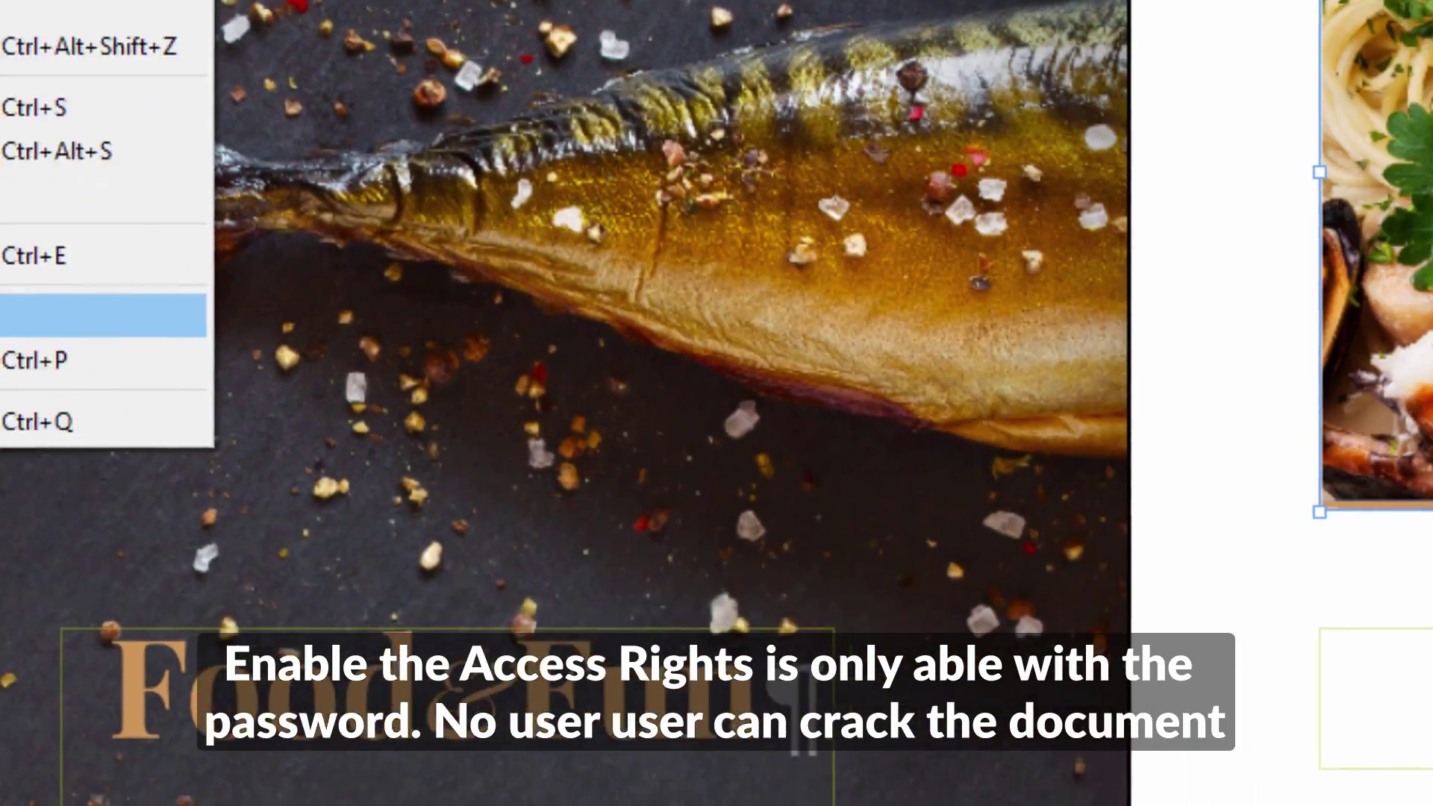
click(97, 314)
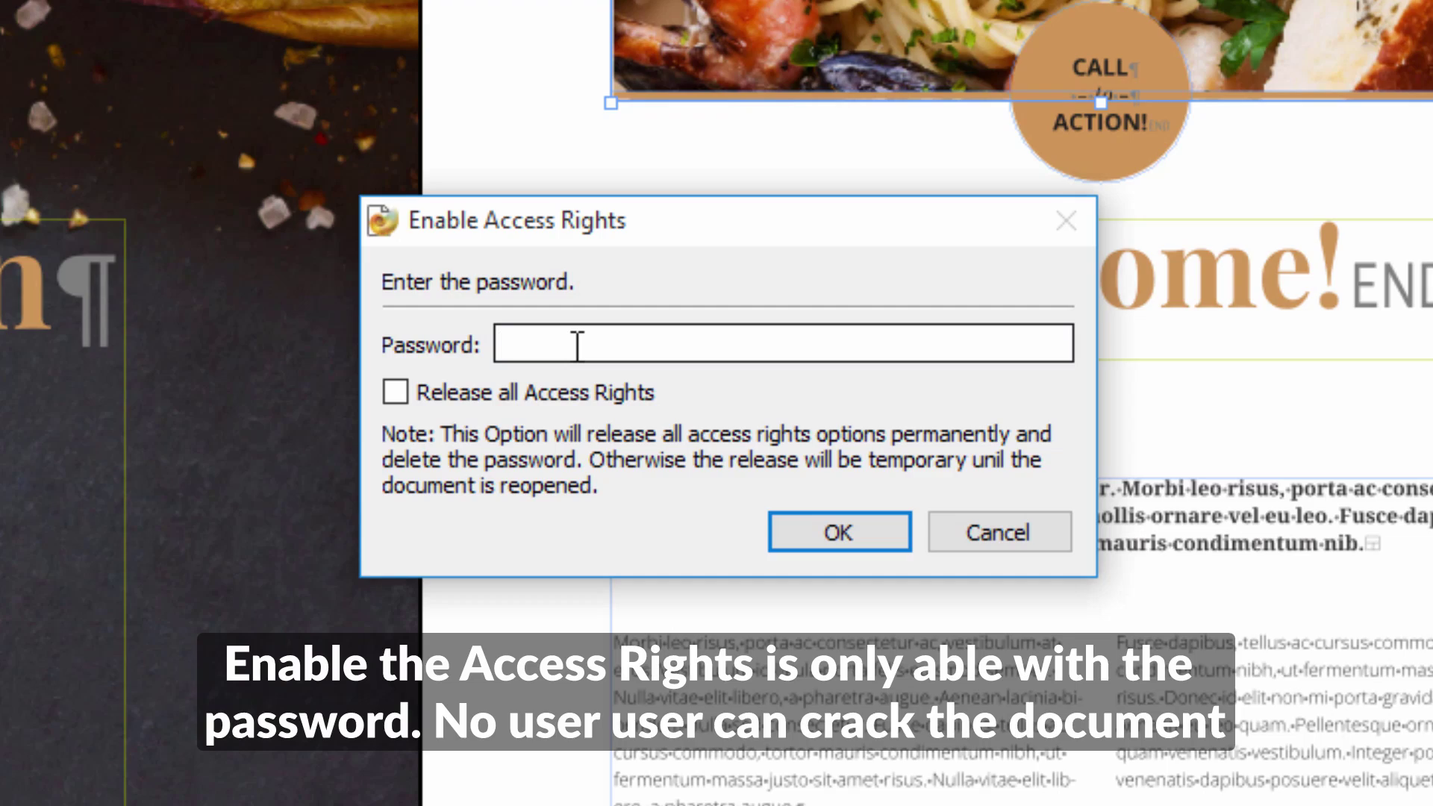
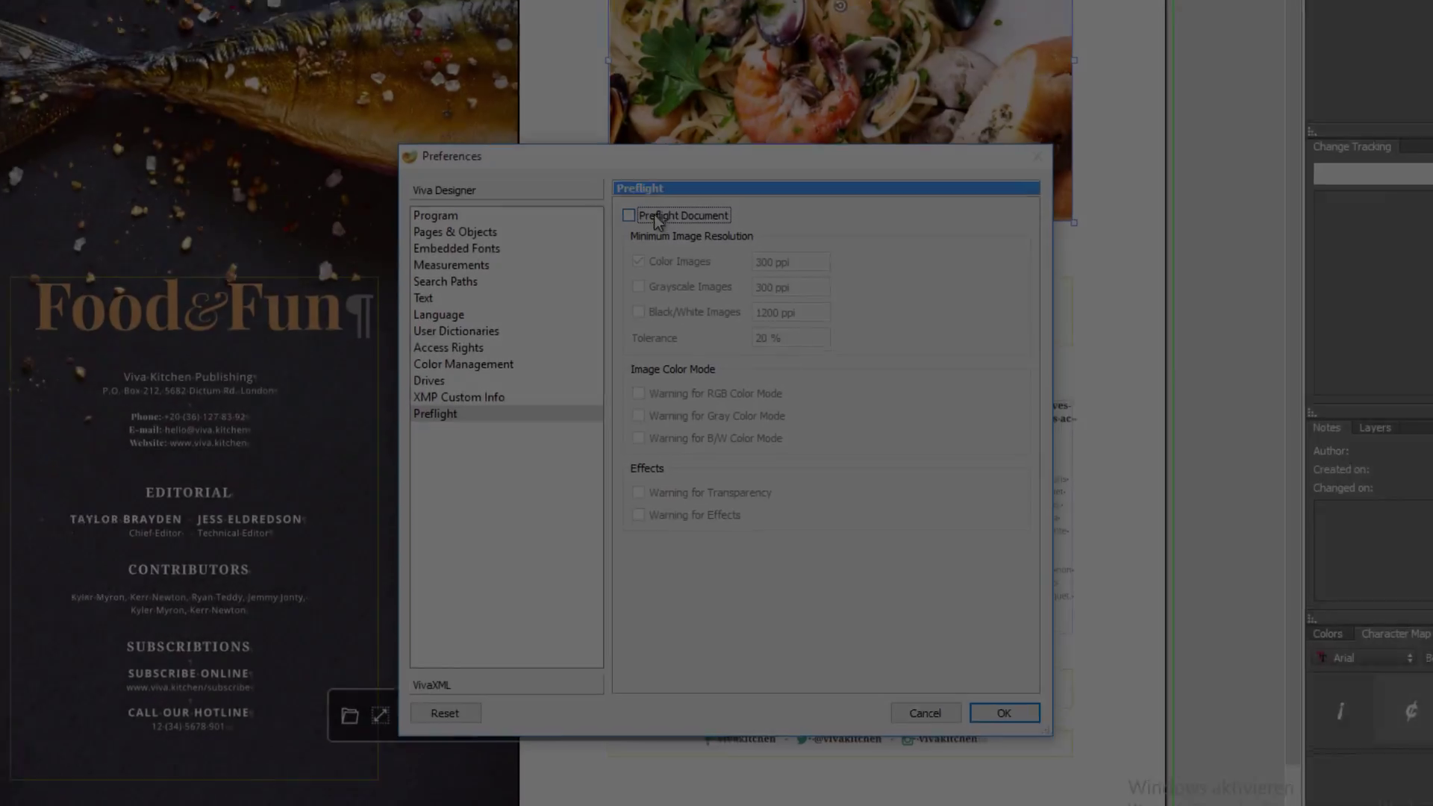
Enable Preflight Document with Color Images at 300 ppi and 20 % tolerance, and apply
click(642, 216)
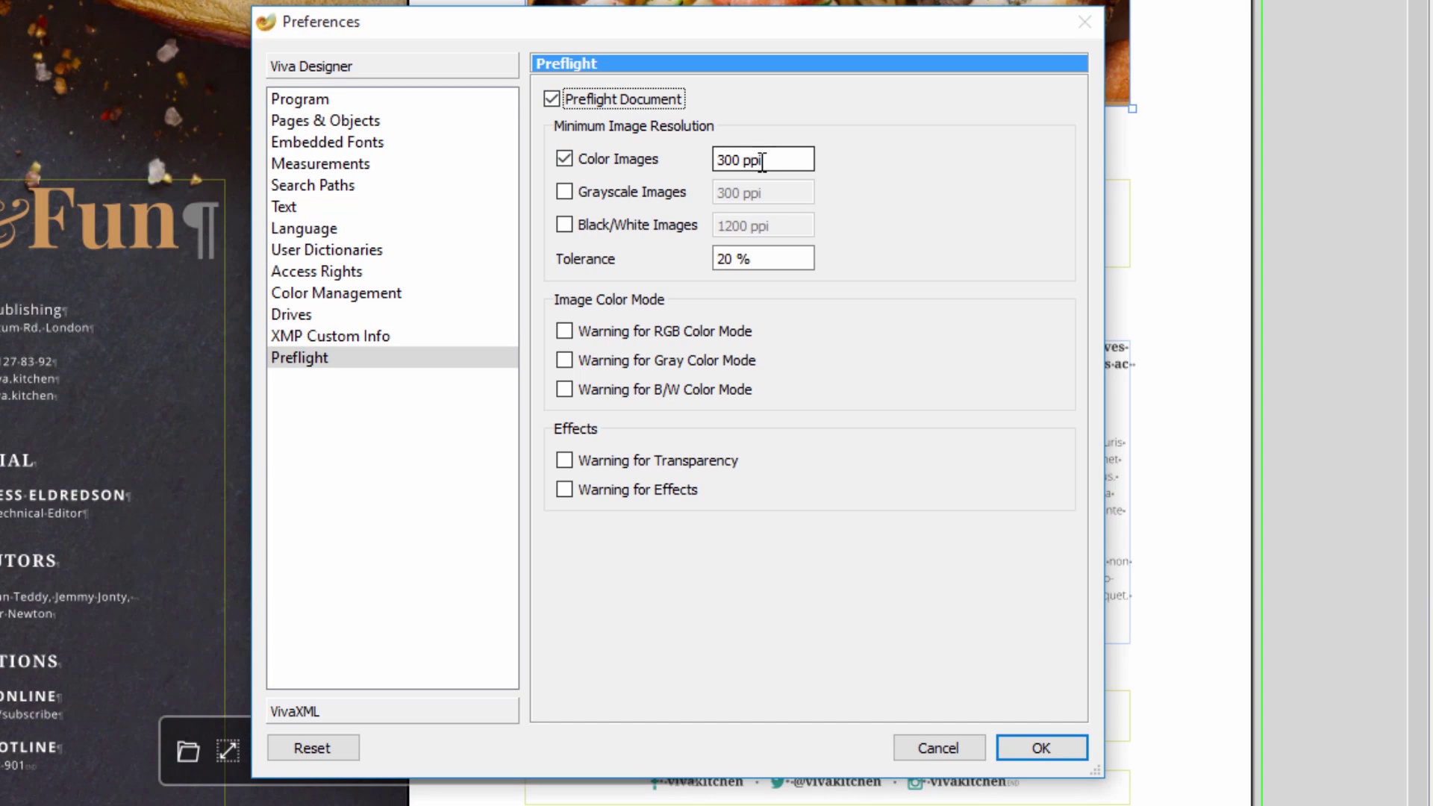
drag(761, 161, 714, 160)
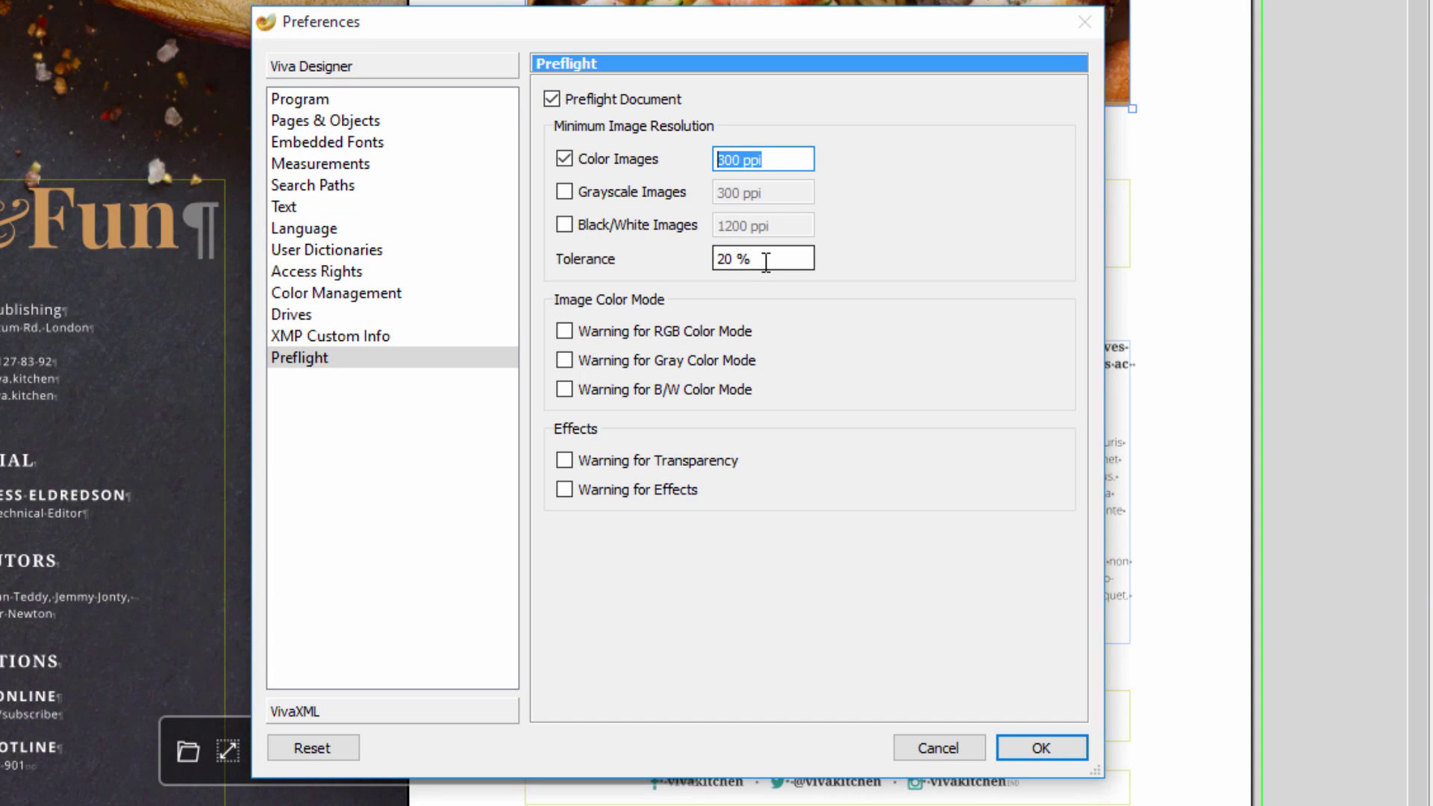
drag(766, 261, 702, 258)
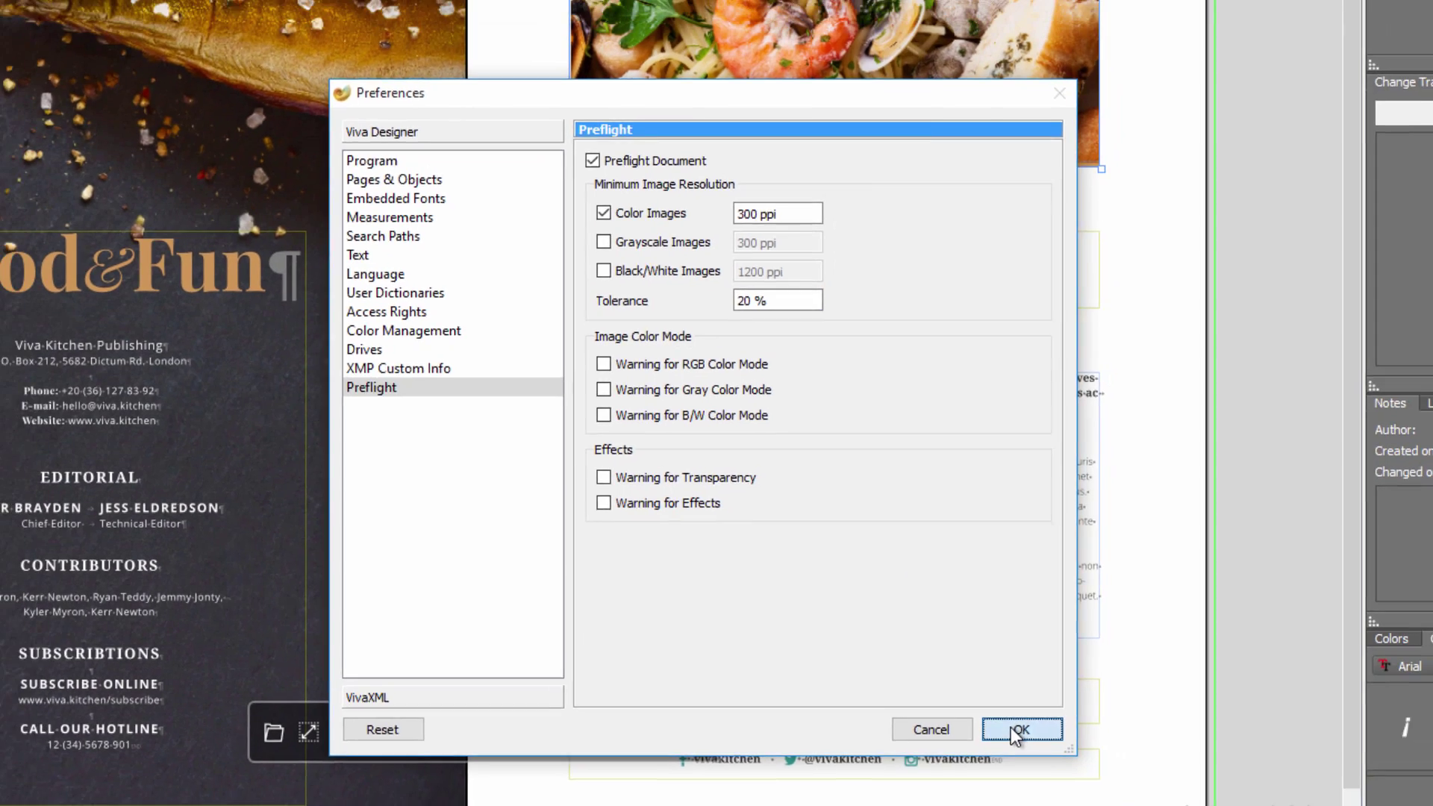
click(1036, 751)
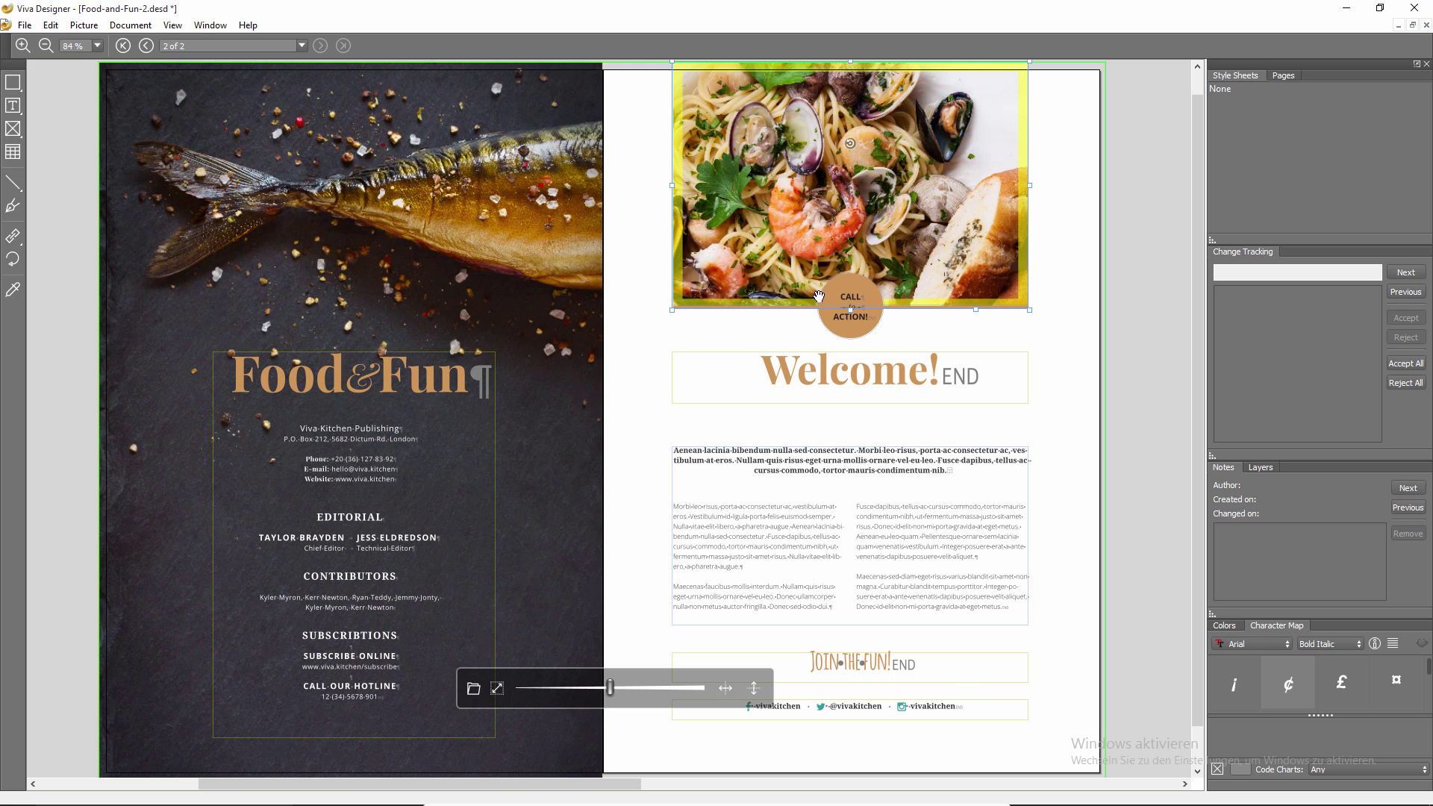
Scale the seafood photo up further inside its frame using the image scale slider
drag(788, 266, 789, 269)
mouse_move(610, 686)
mouse_down()
mouse_move(675, 691)
mouse_move(622, 701)
mouse_up()
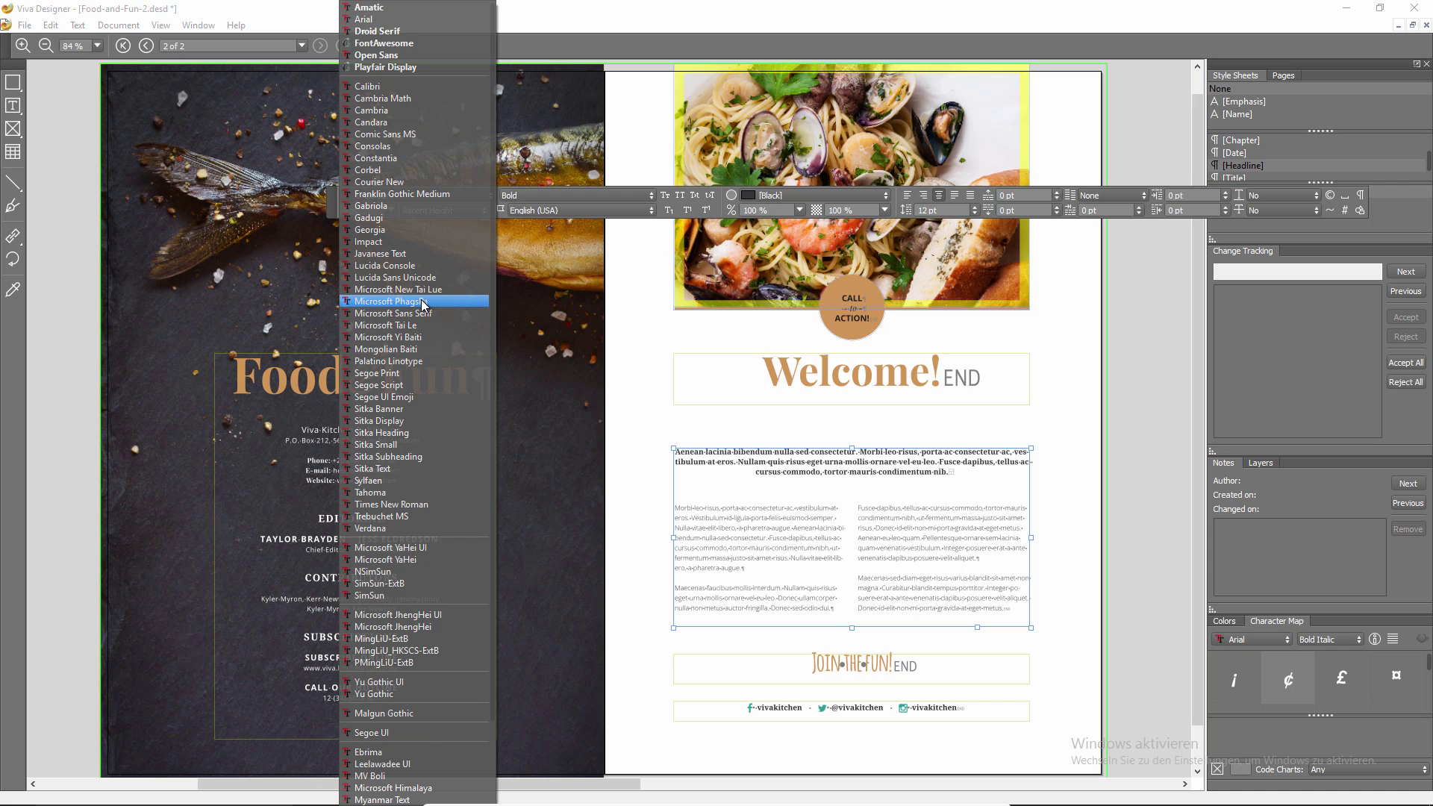
click(52, 26)
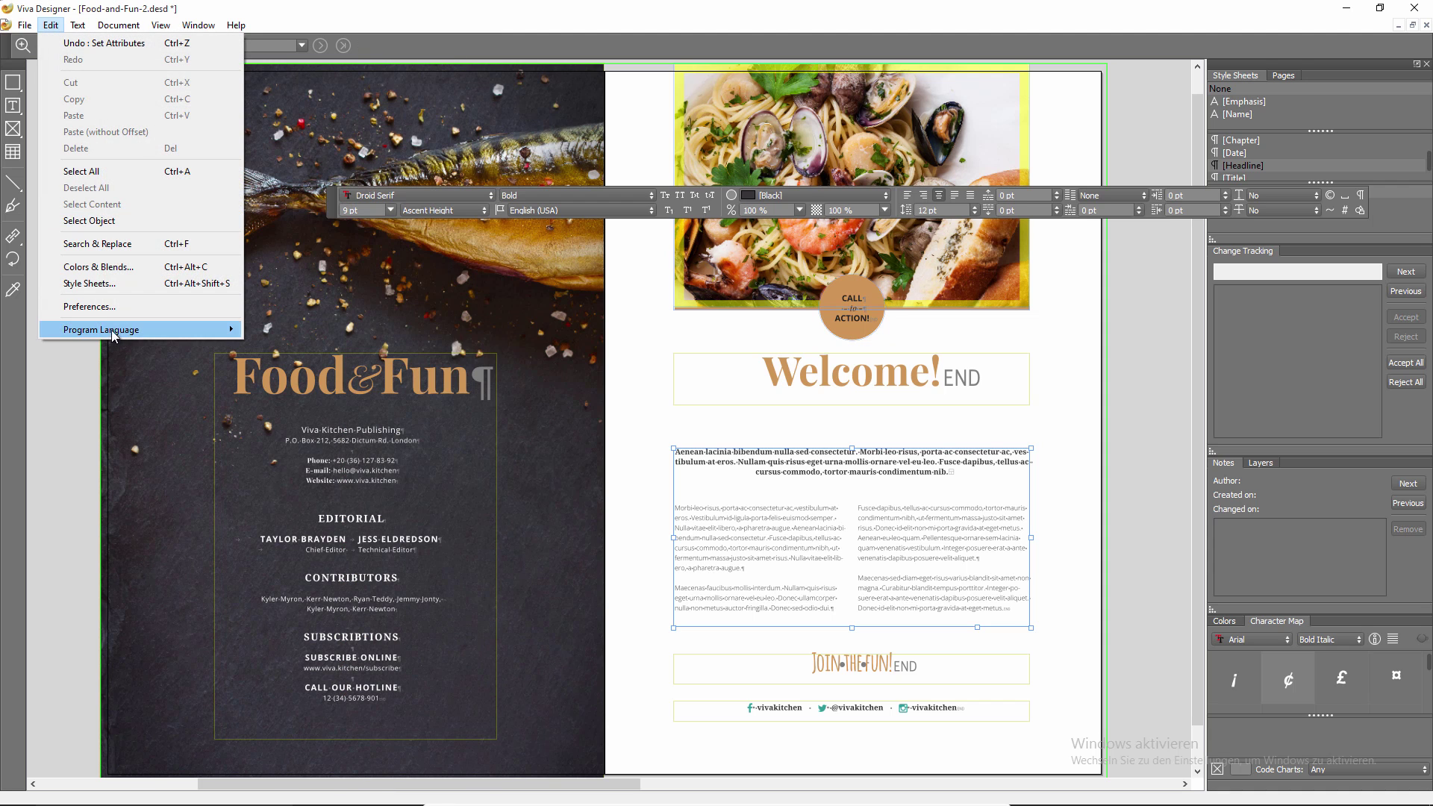
In the Embedded Fonts preferences, make sure Embed All Used Fonts is switched on
click(104, 307)
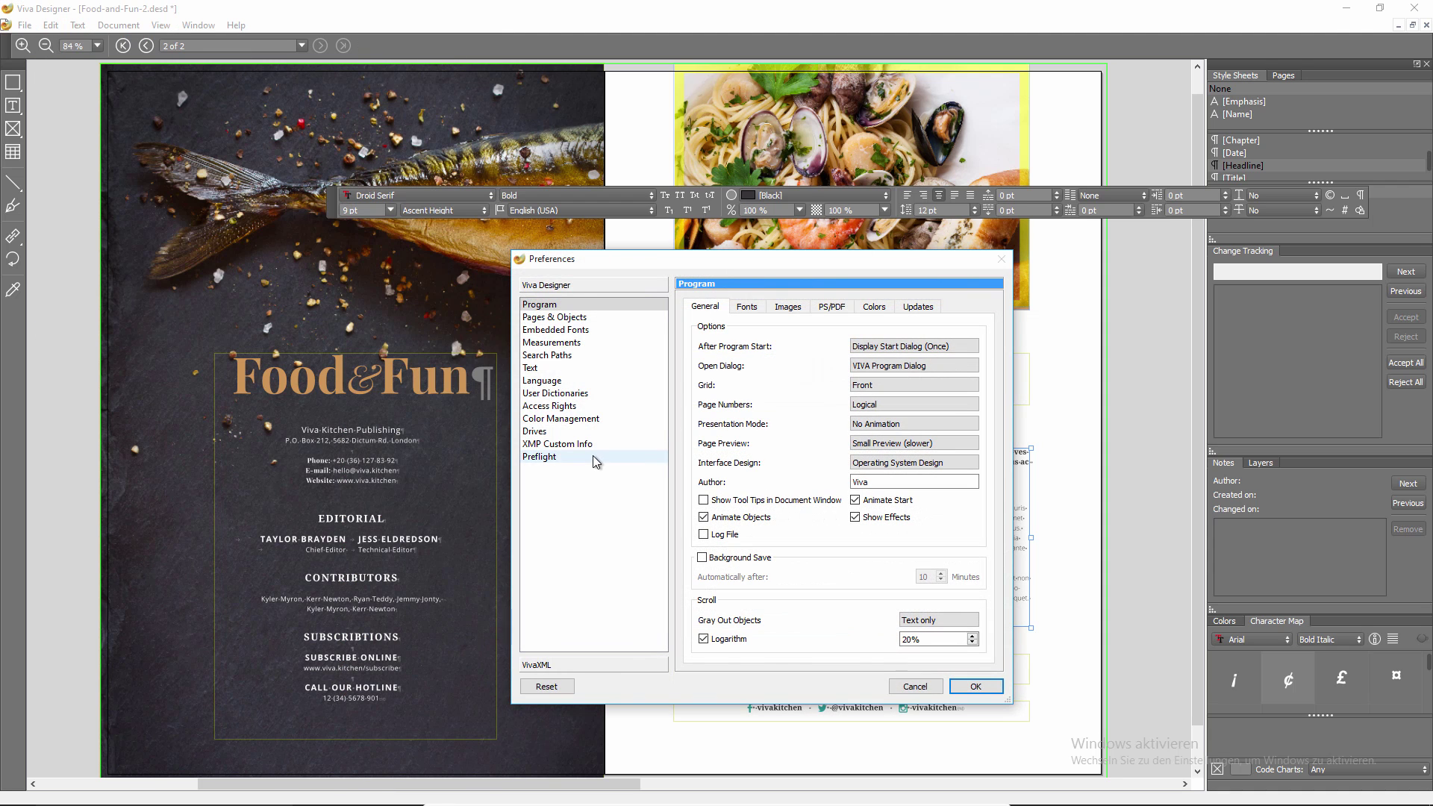
click(590, 330)
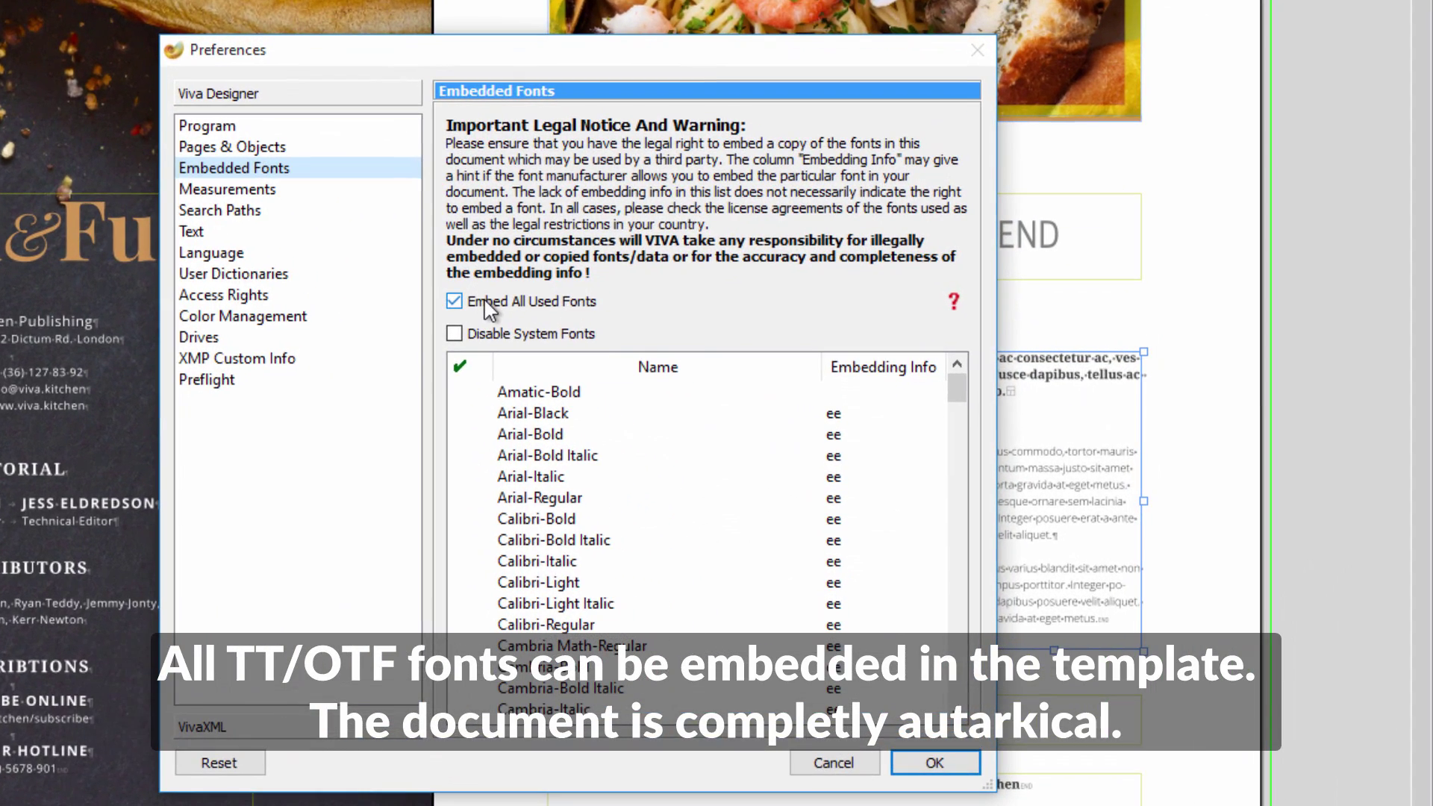
click(539, 342)
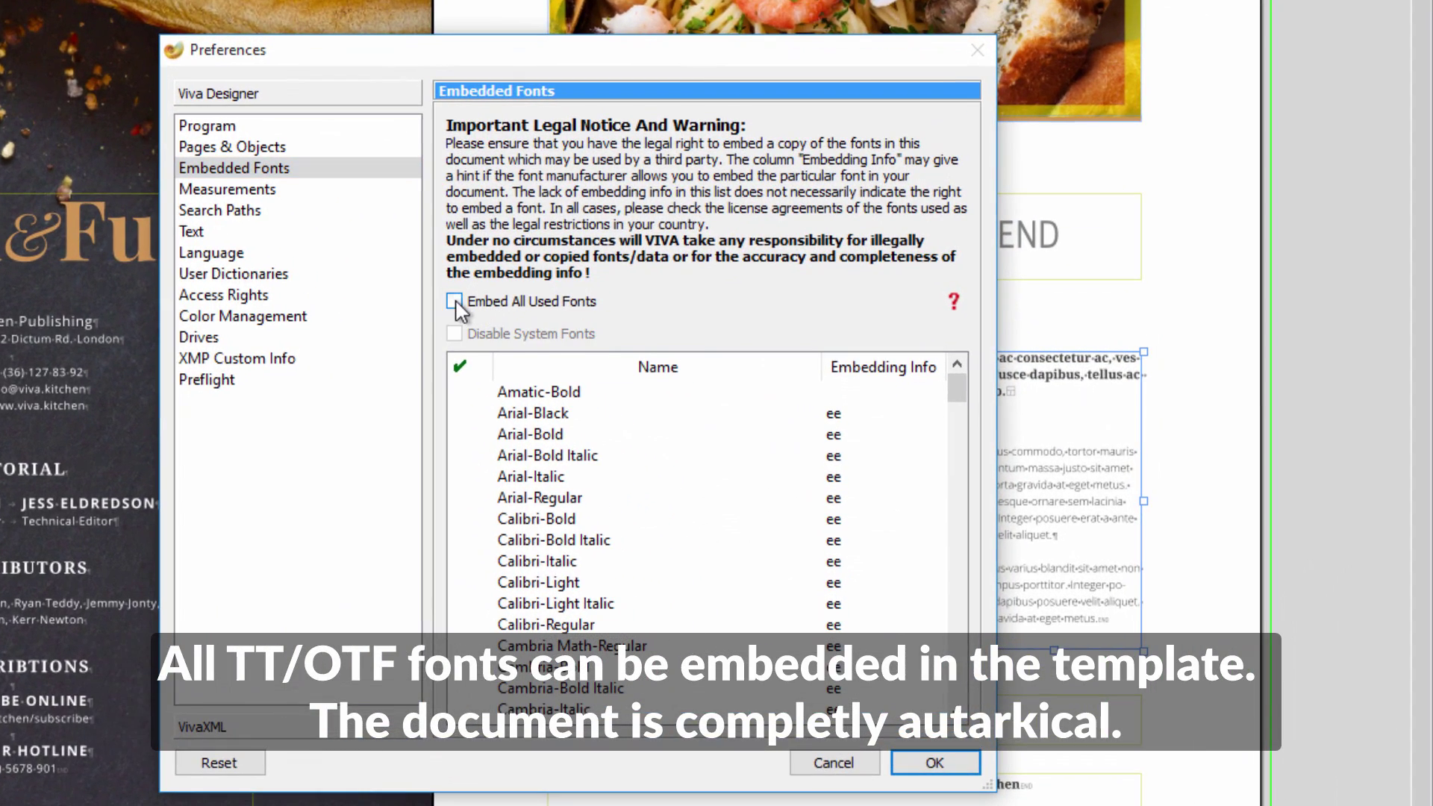
click(455, 302)
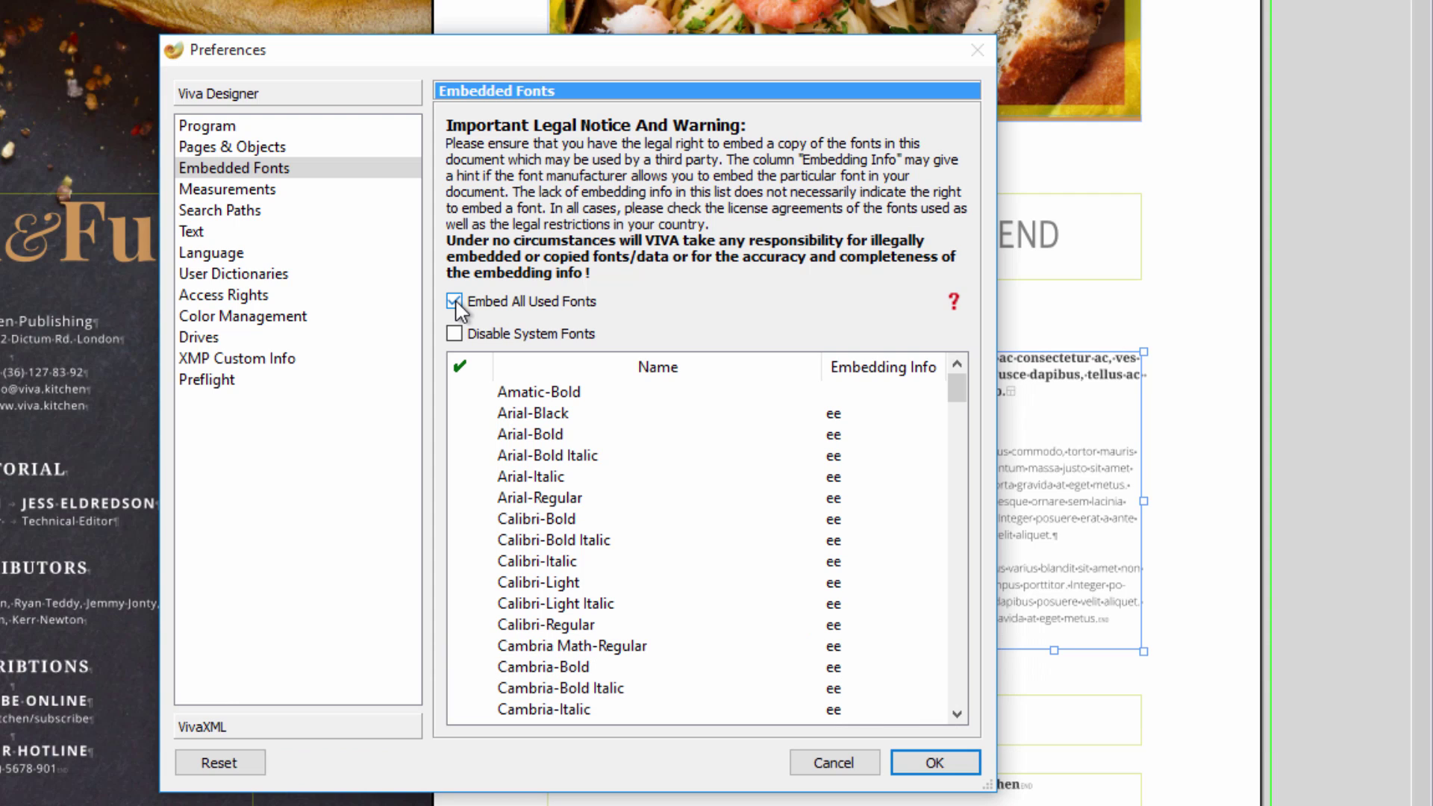
Mark Arial-Regular, Calibri-Bold, Calibri-Bold Italic and Calibri-Italic for embedding
click(459, 497)
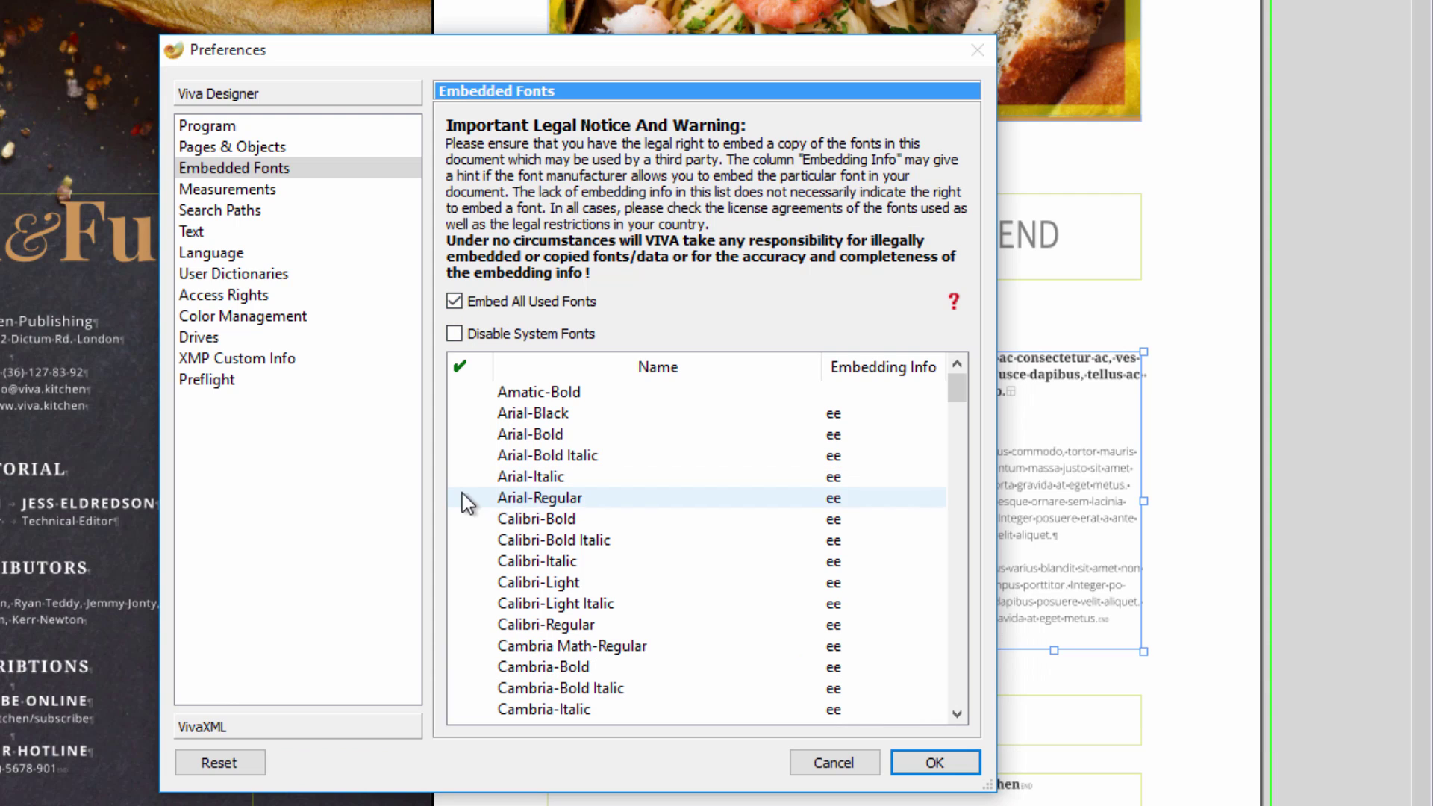
click(458, 519)
click(458, 540)
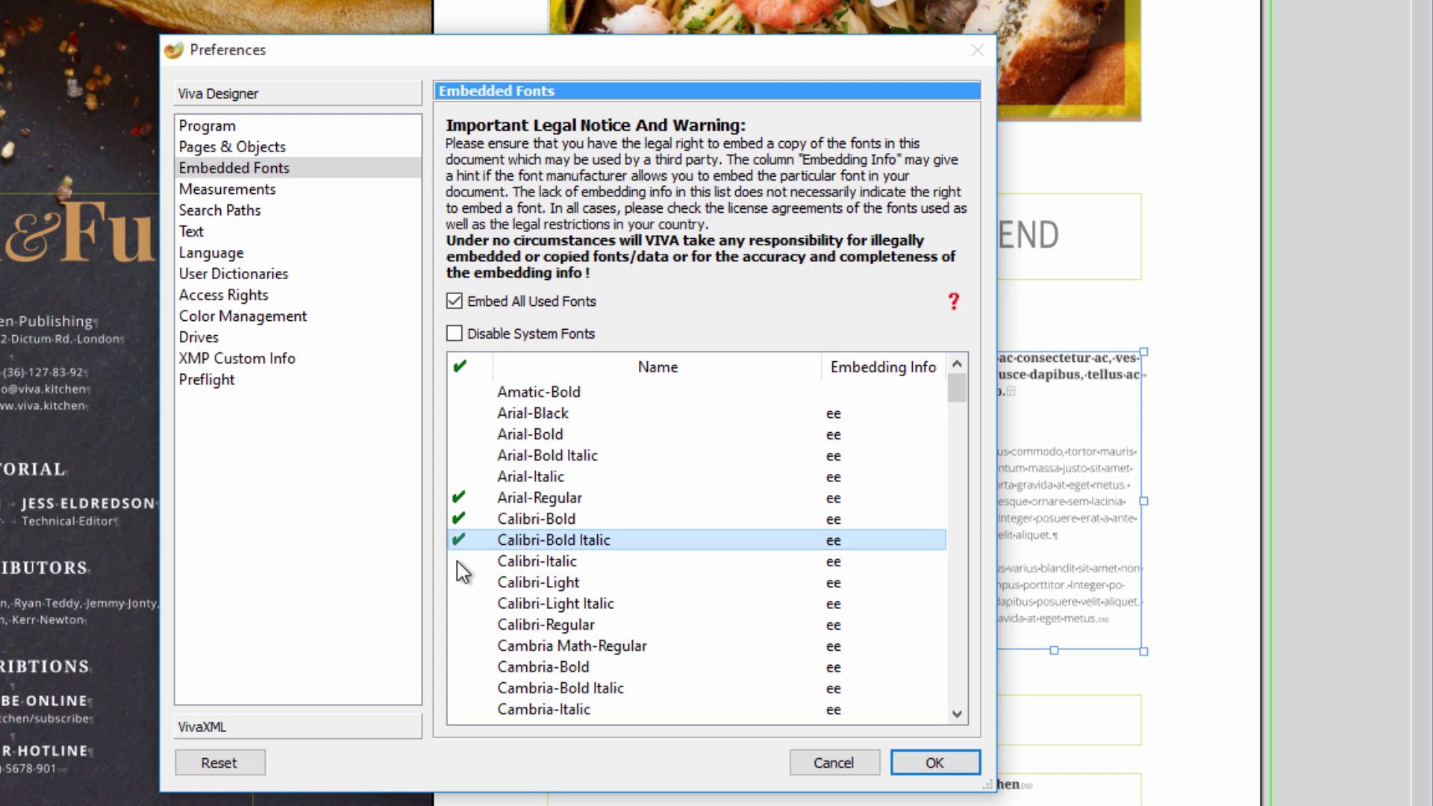
click(458, 560)
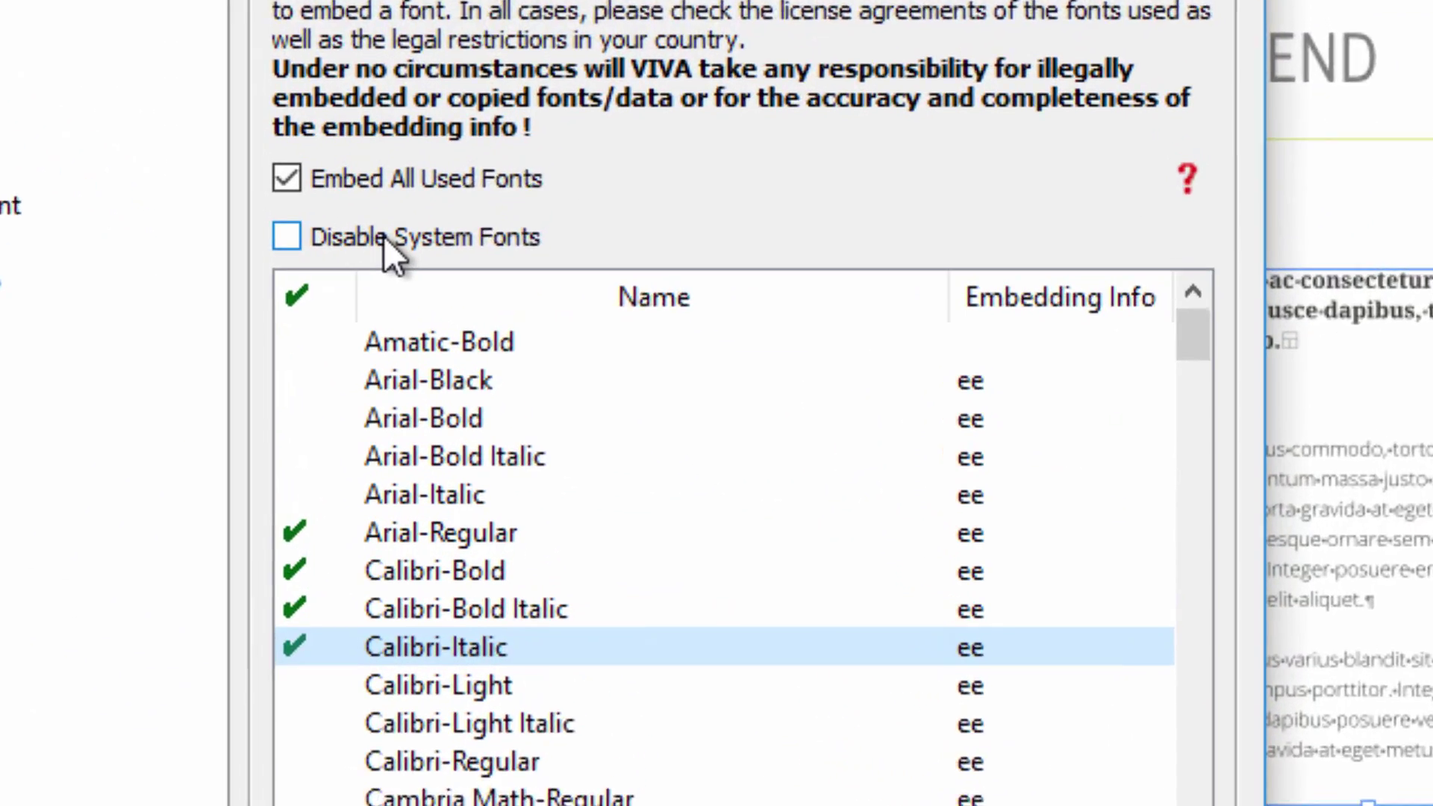
Turn on Disable System Fonts
click(382, 236)
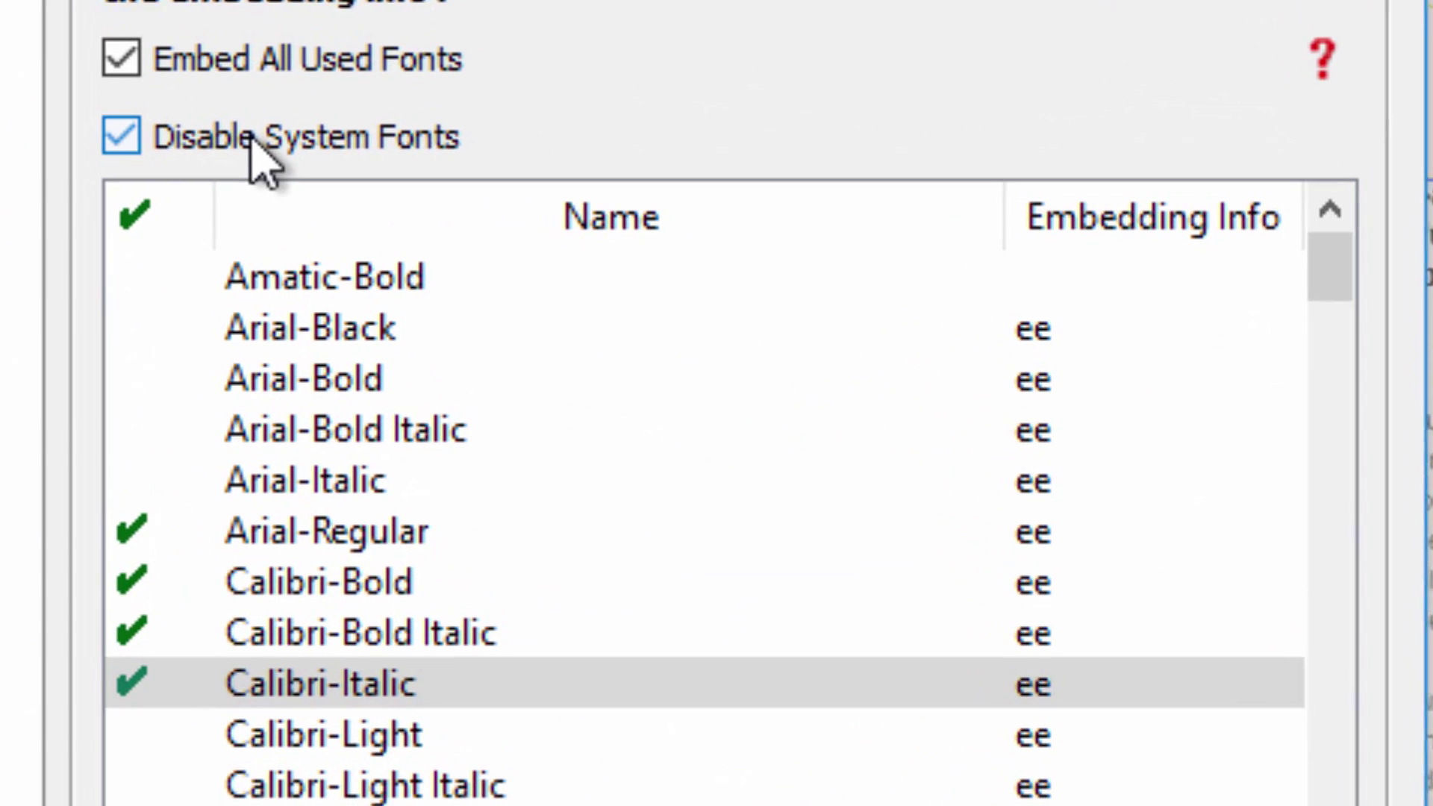
click(383, 236)
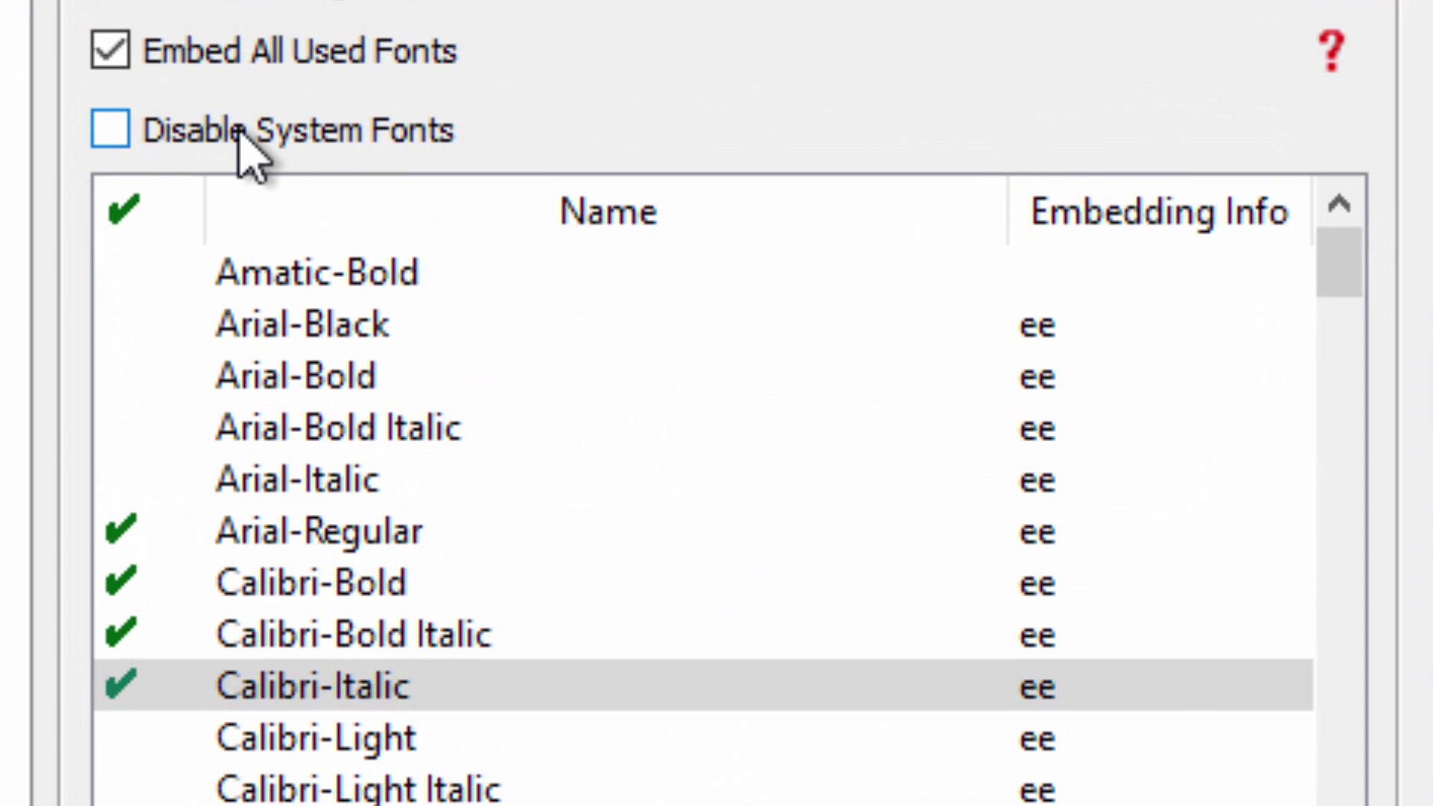
click(241, 134)
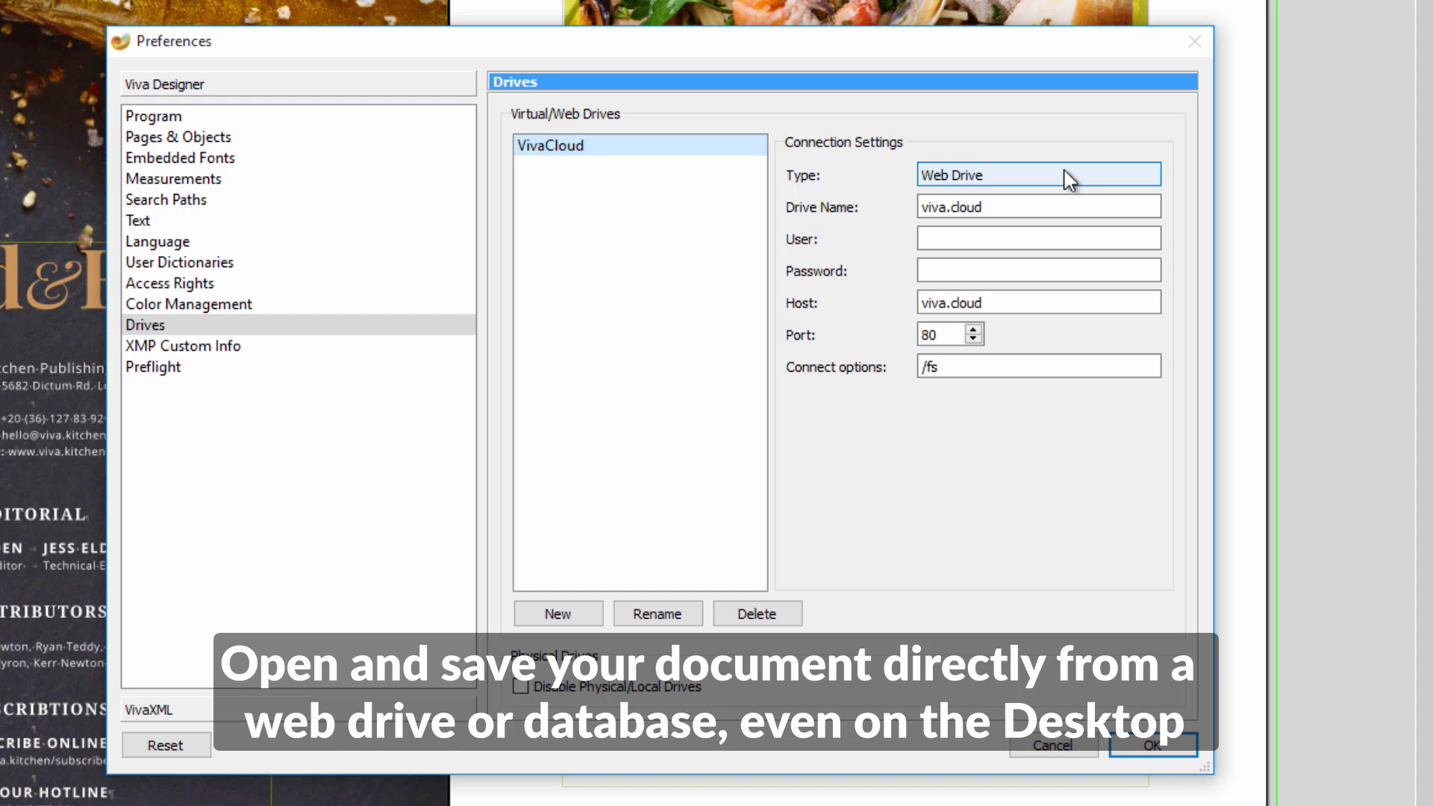
Keep the VivaCloud drive type as Web Drive and disable physical/local drives
click(1064, 173)
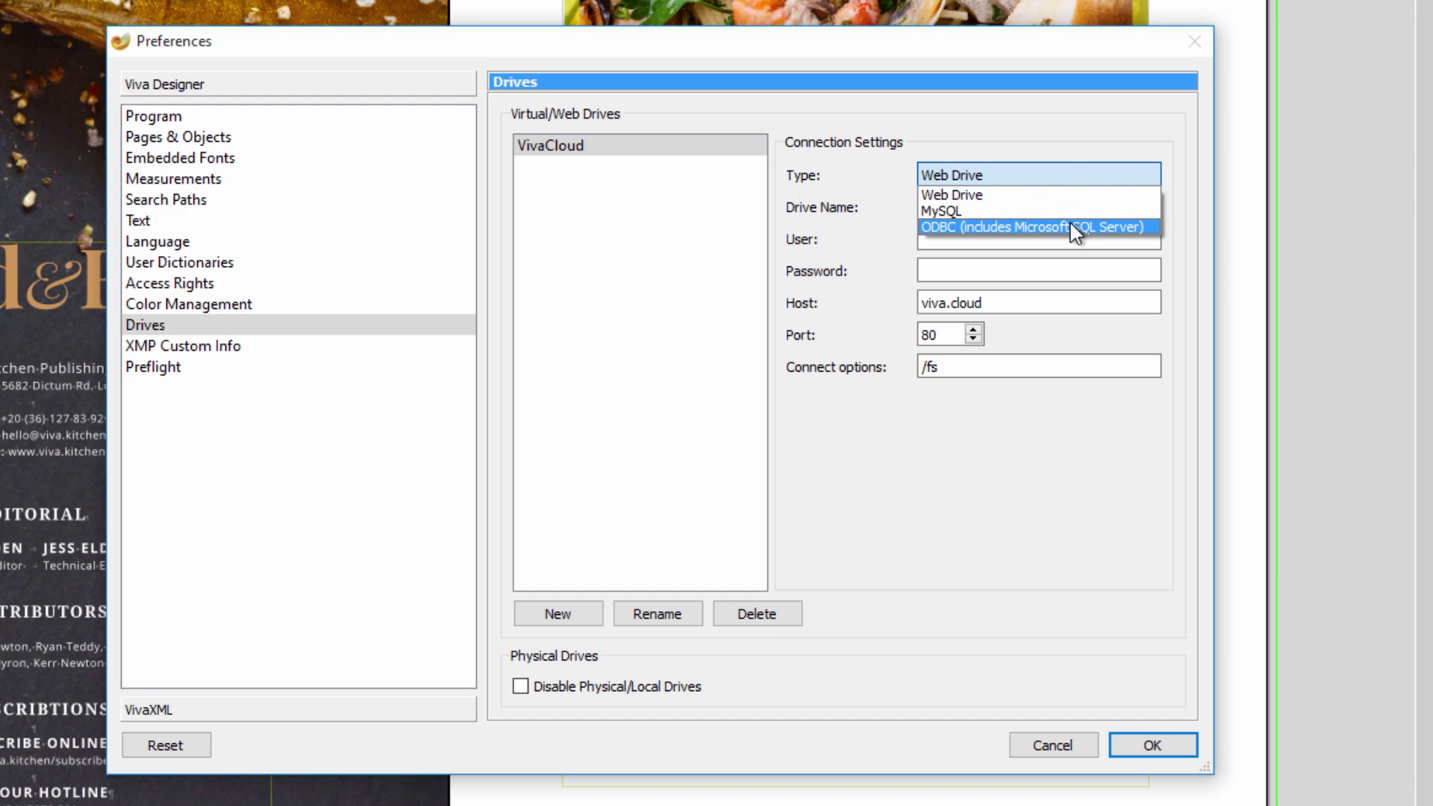
click(1080, 154)
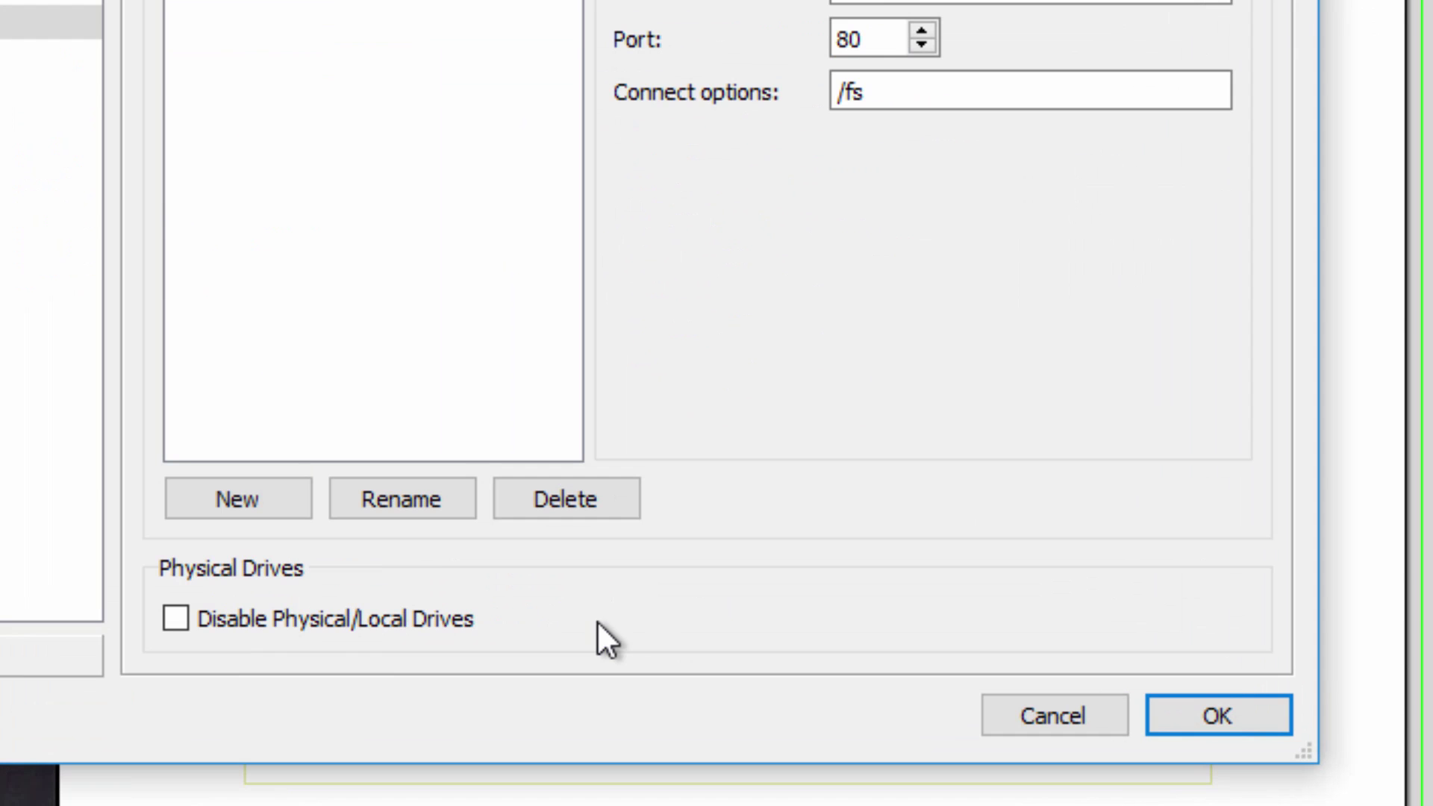
click(241, 619)
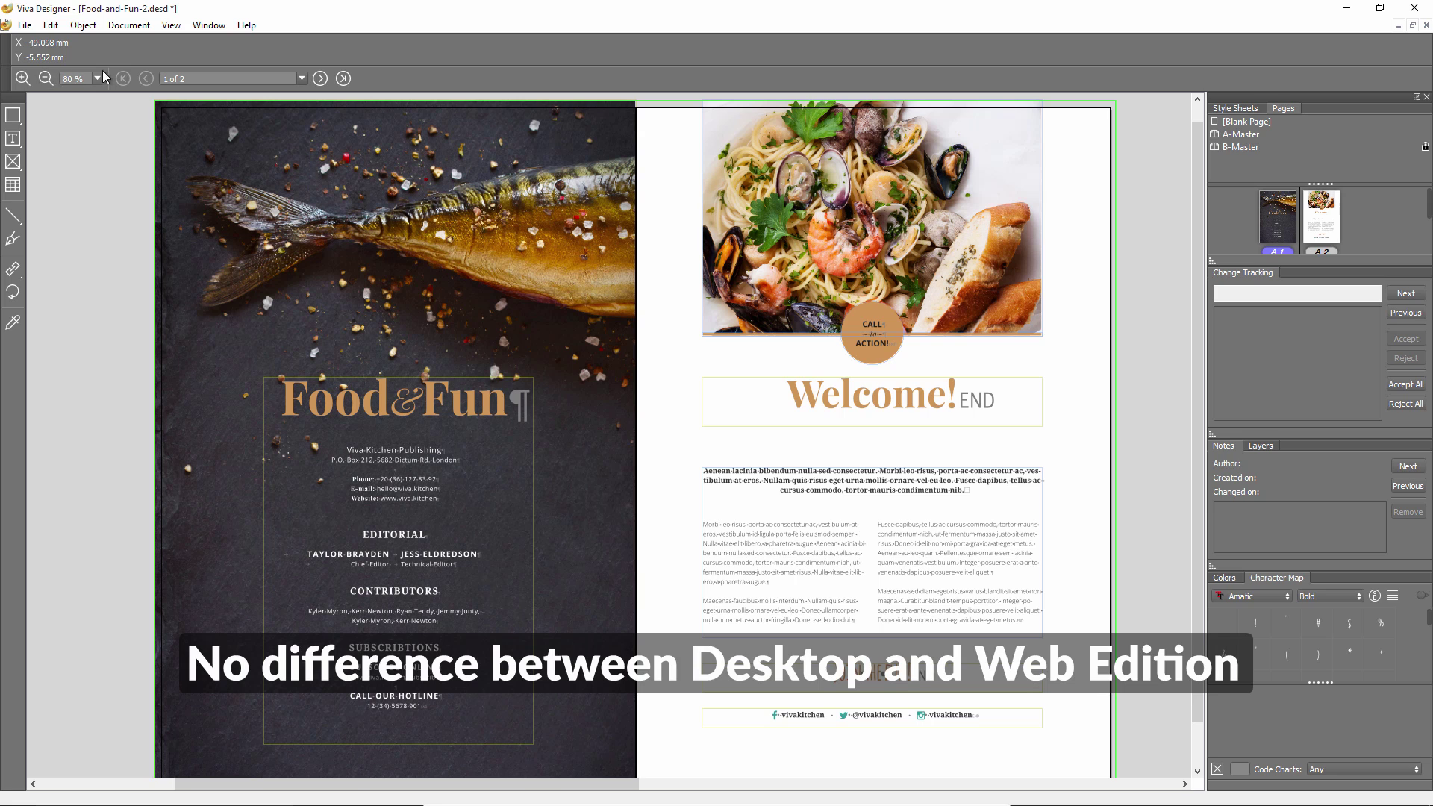
Change the Interface Design preference to Neutral VIVA Design and apply it with OK
click(25, 26)
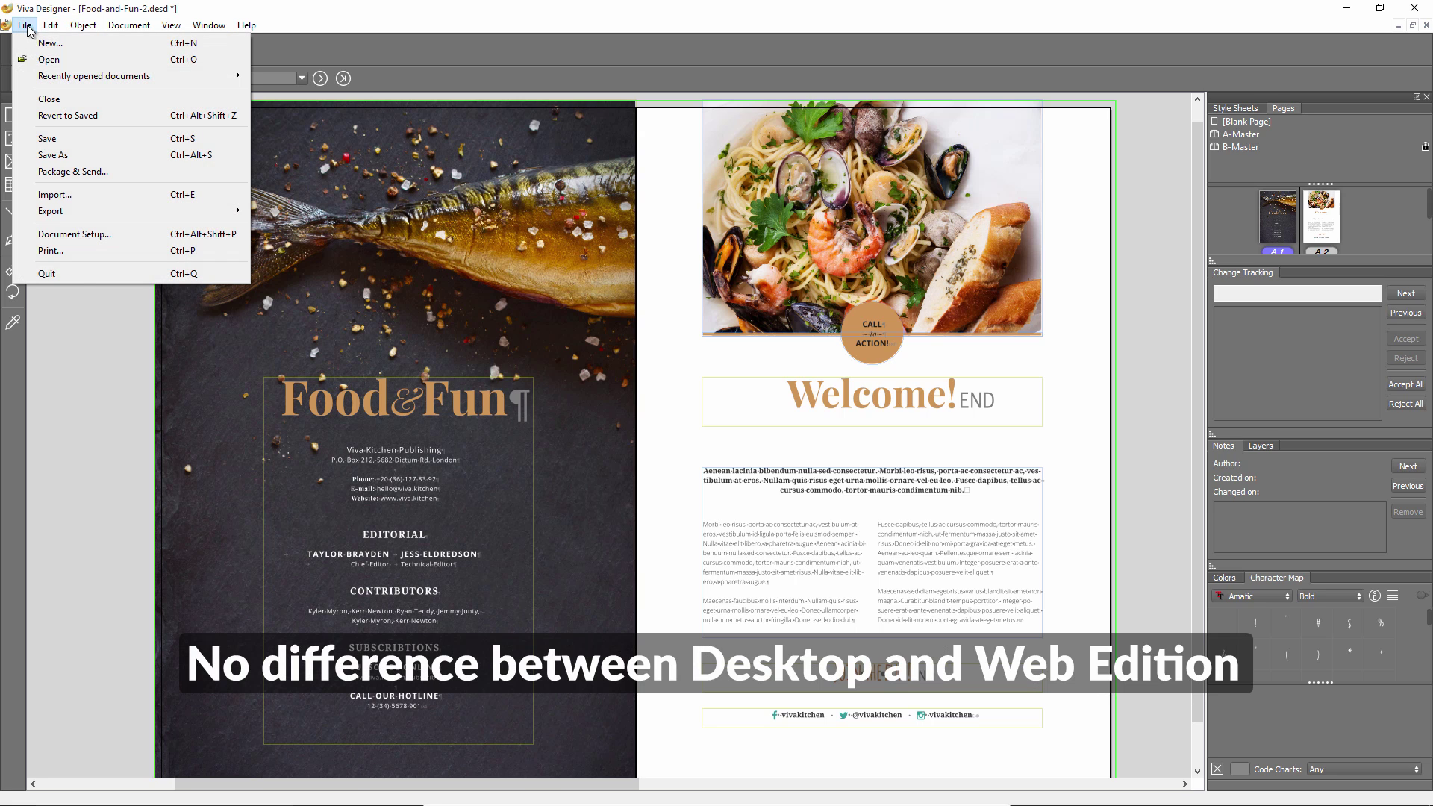
mouse_move(50, 29)
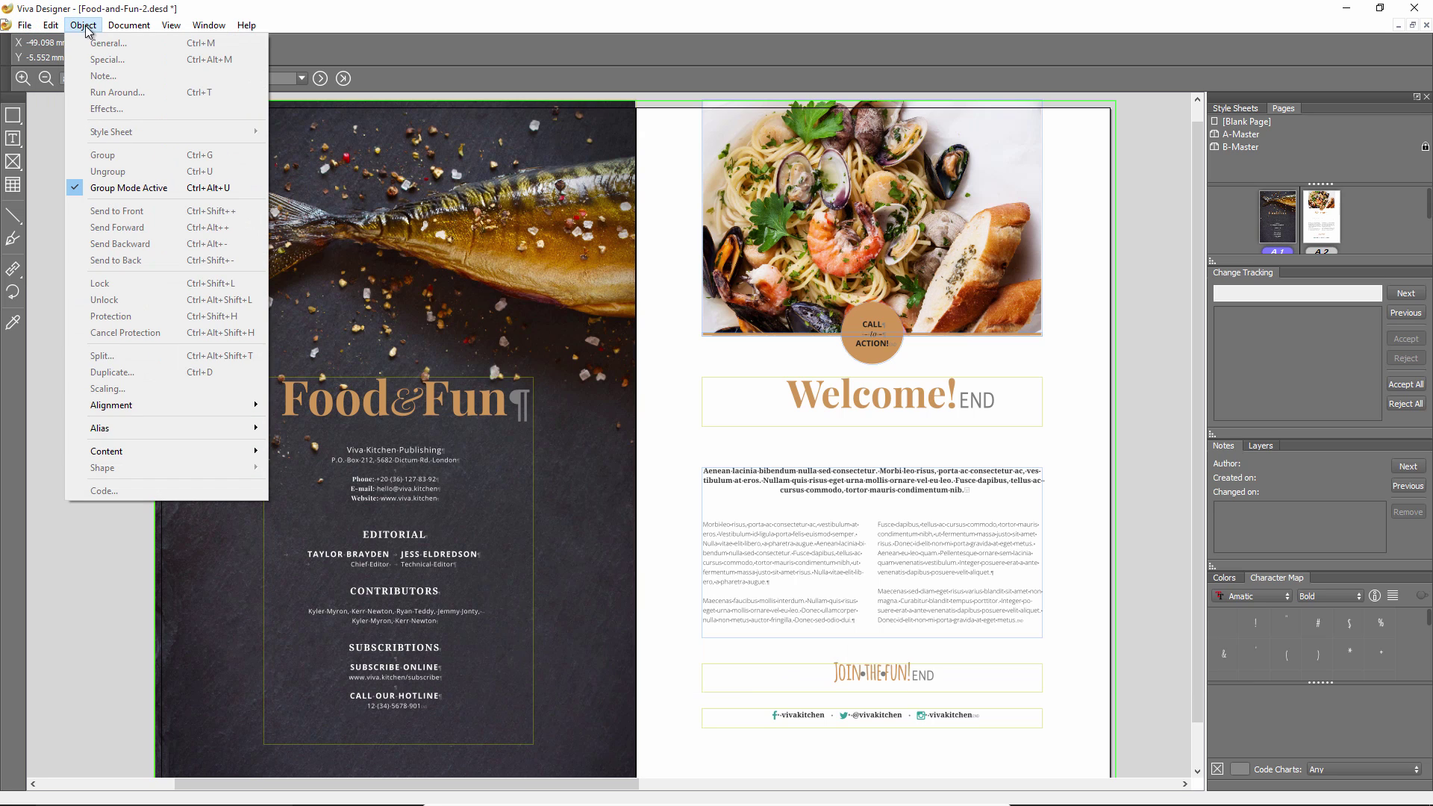
mouse_move(129, 30)
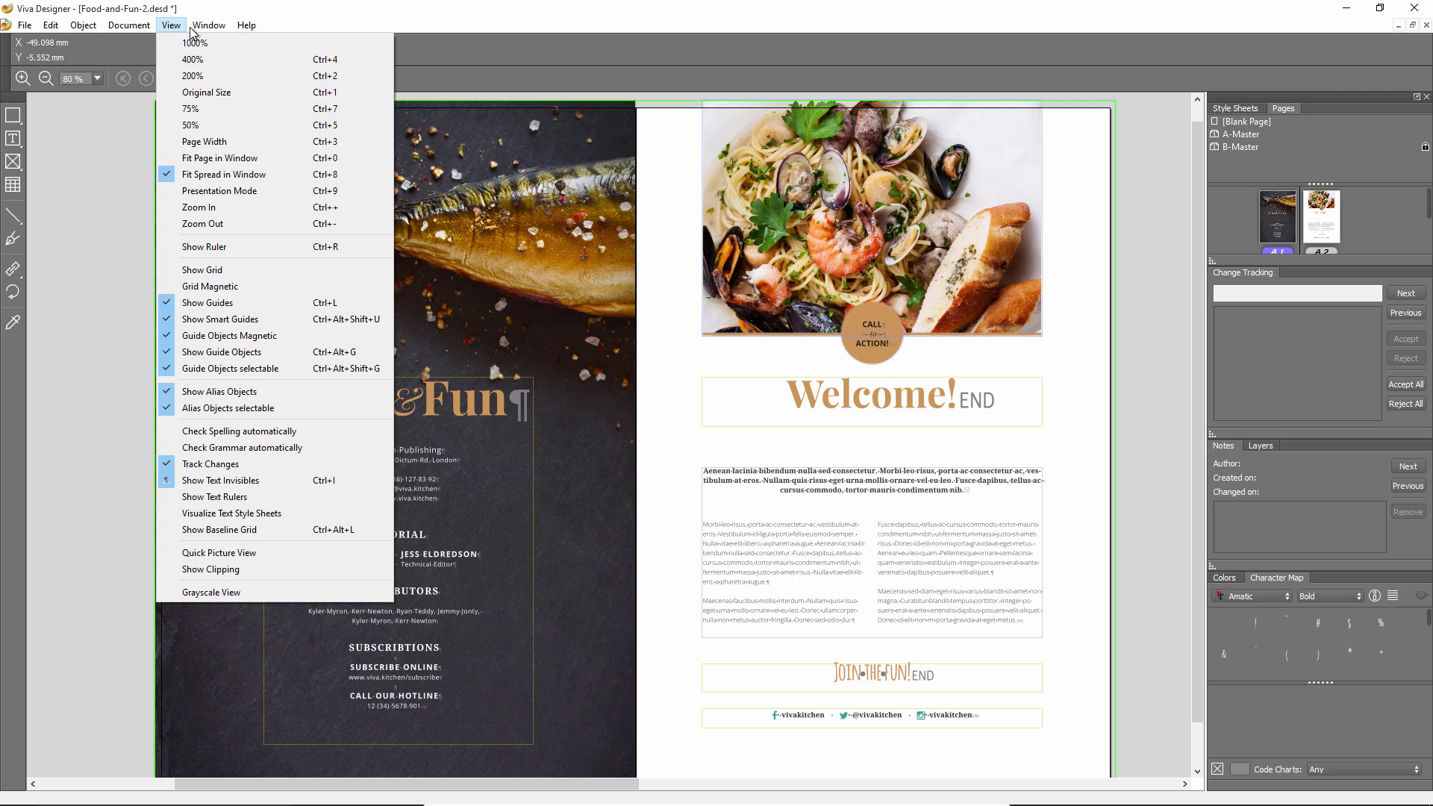
mouse_move(204, 30)
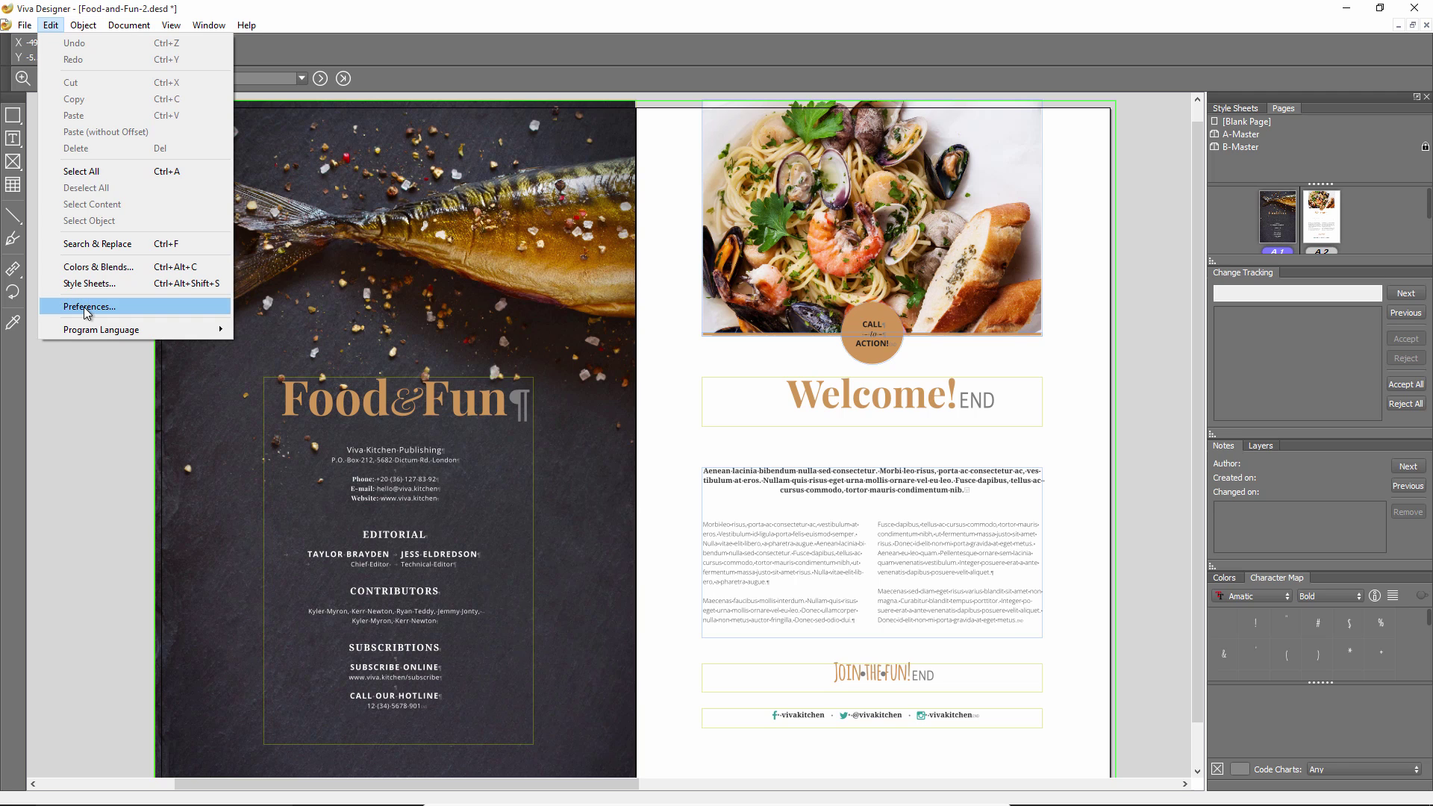
click(89, 306)
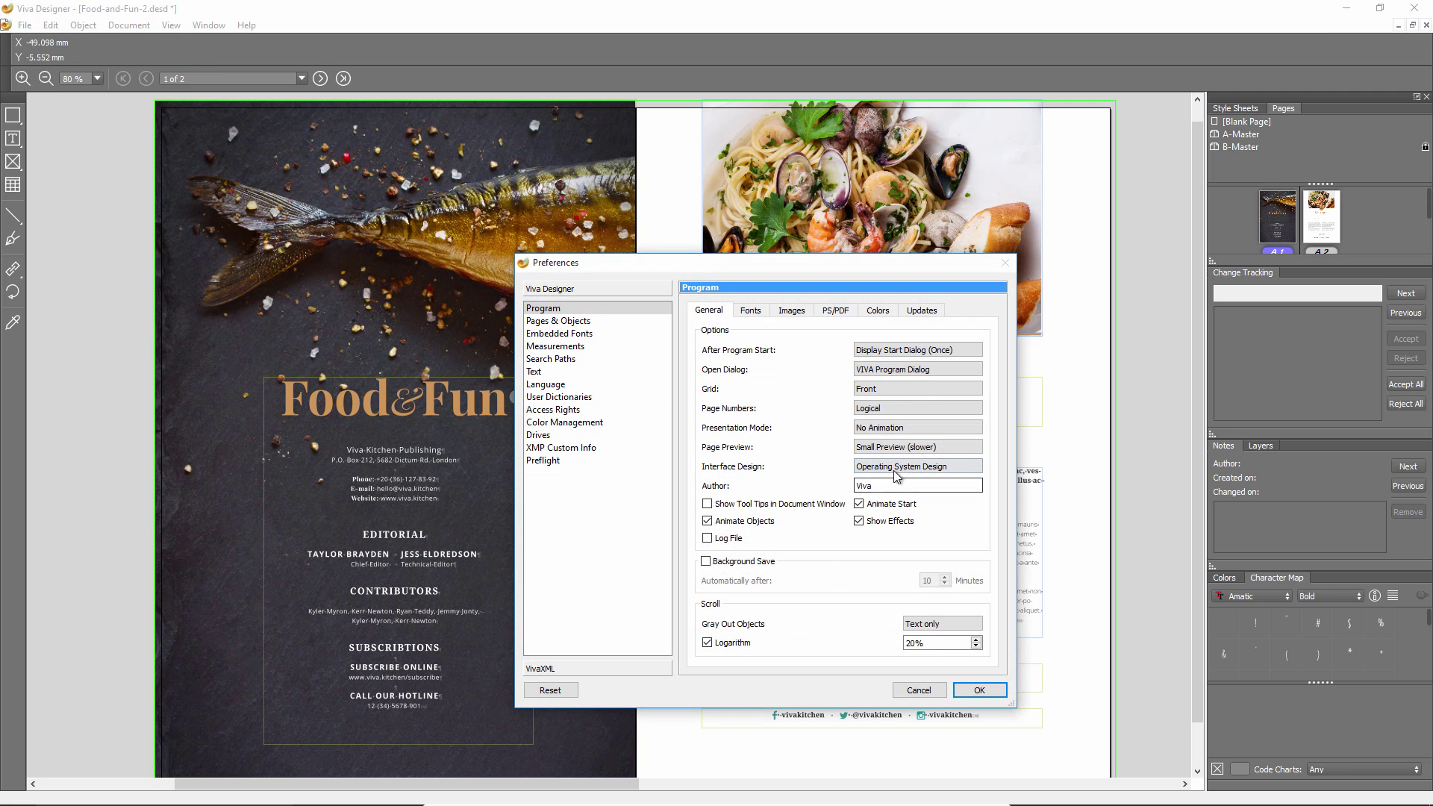
click(901, 467)
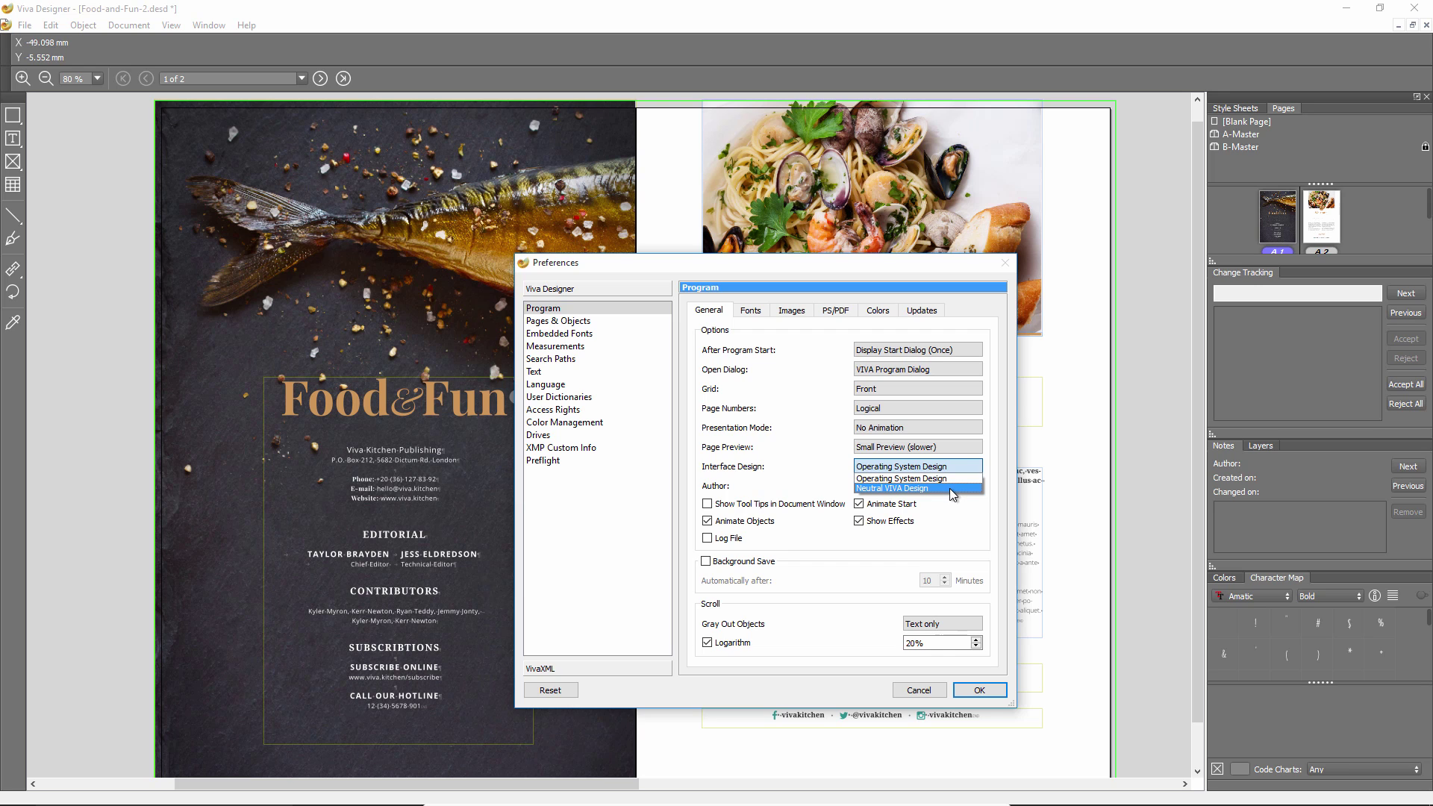
click(950, 488)
click(978, 690)
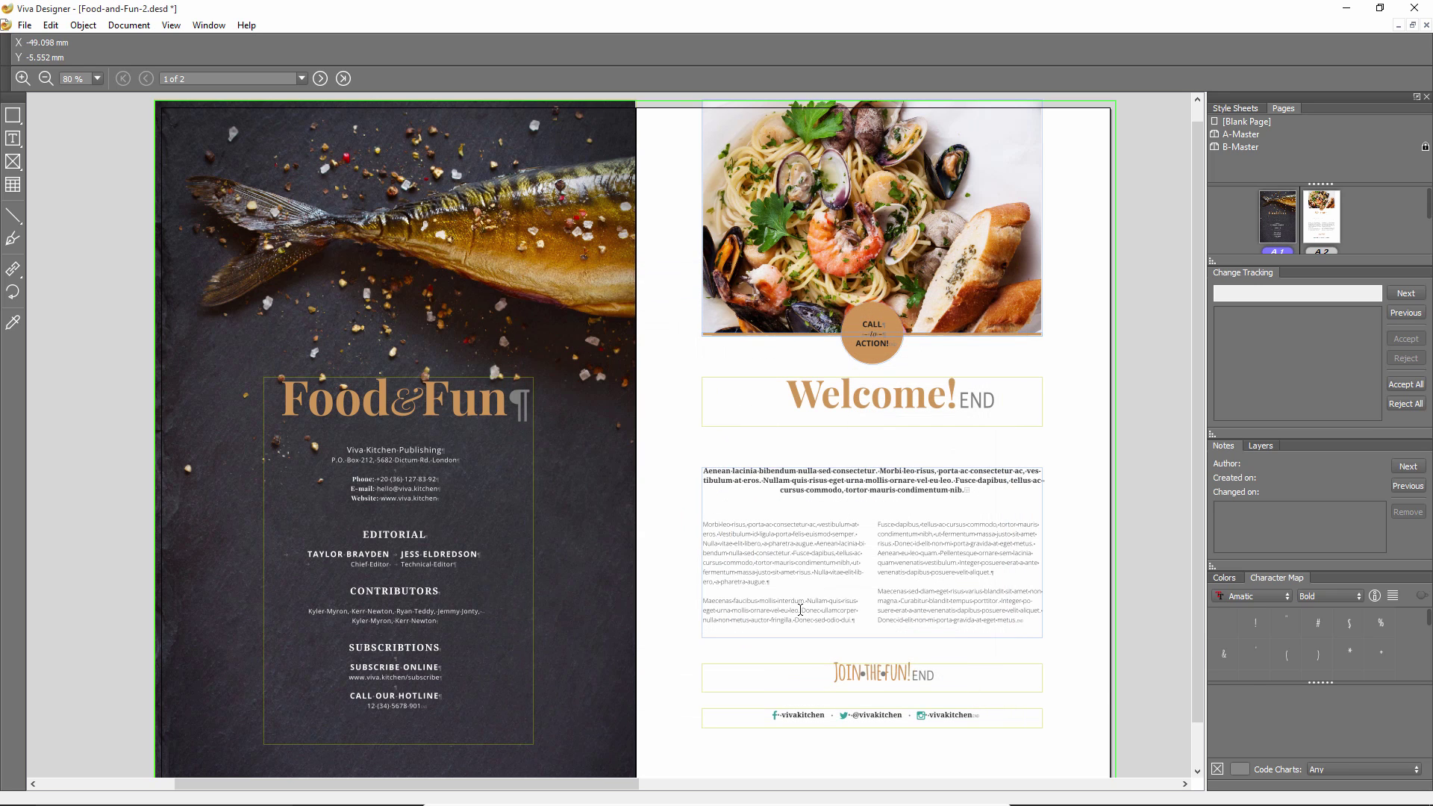
click(25, 24)
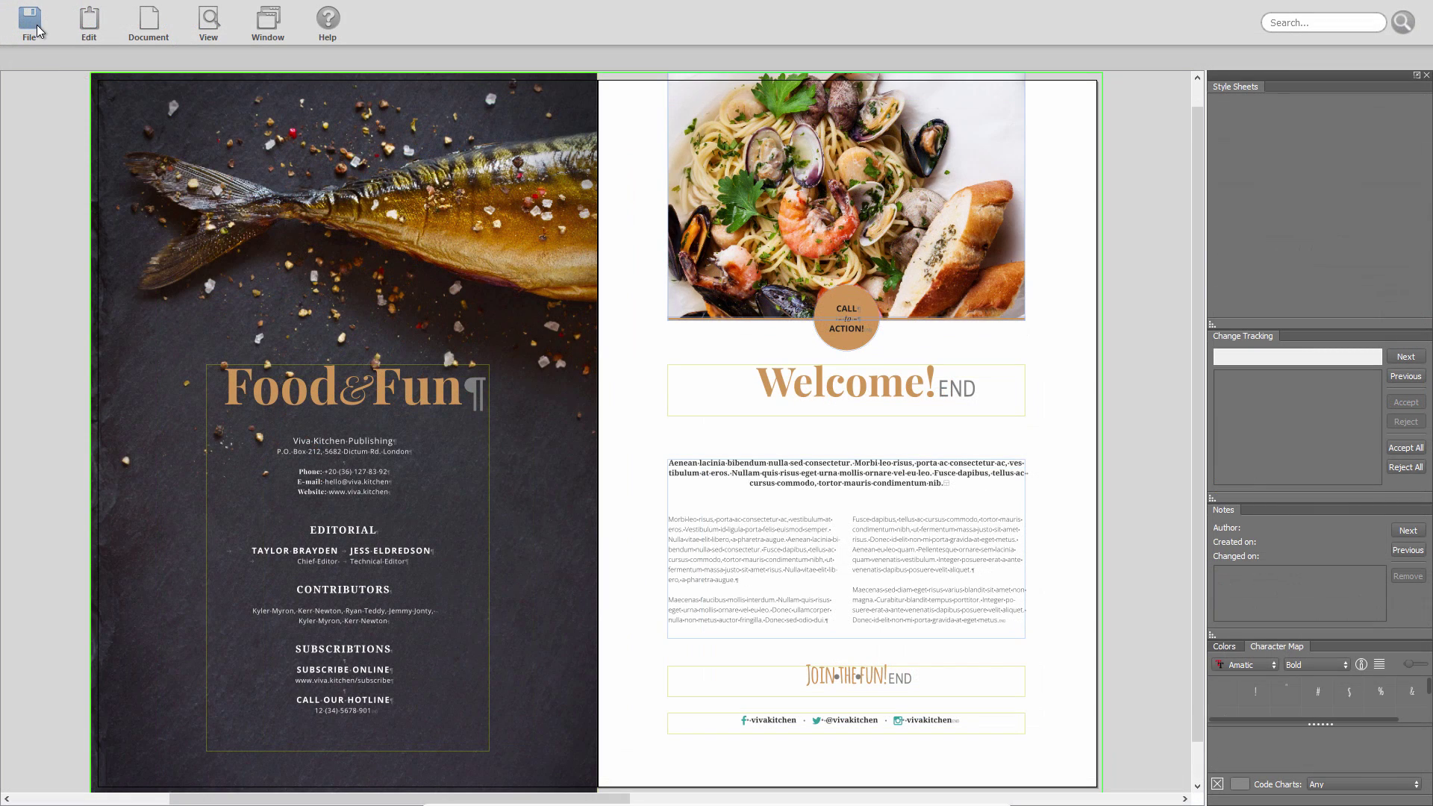
click(36, 27)
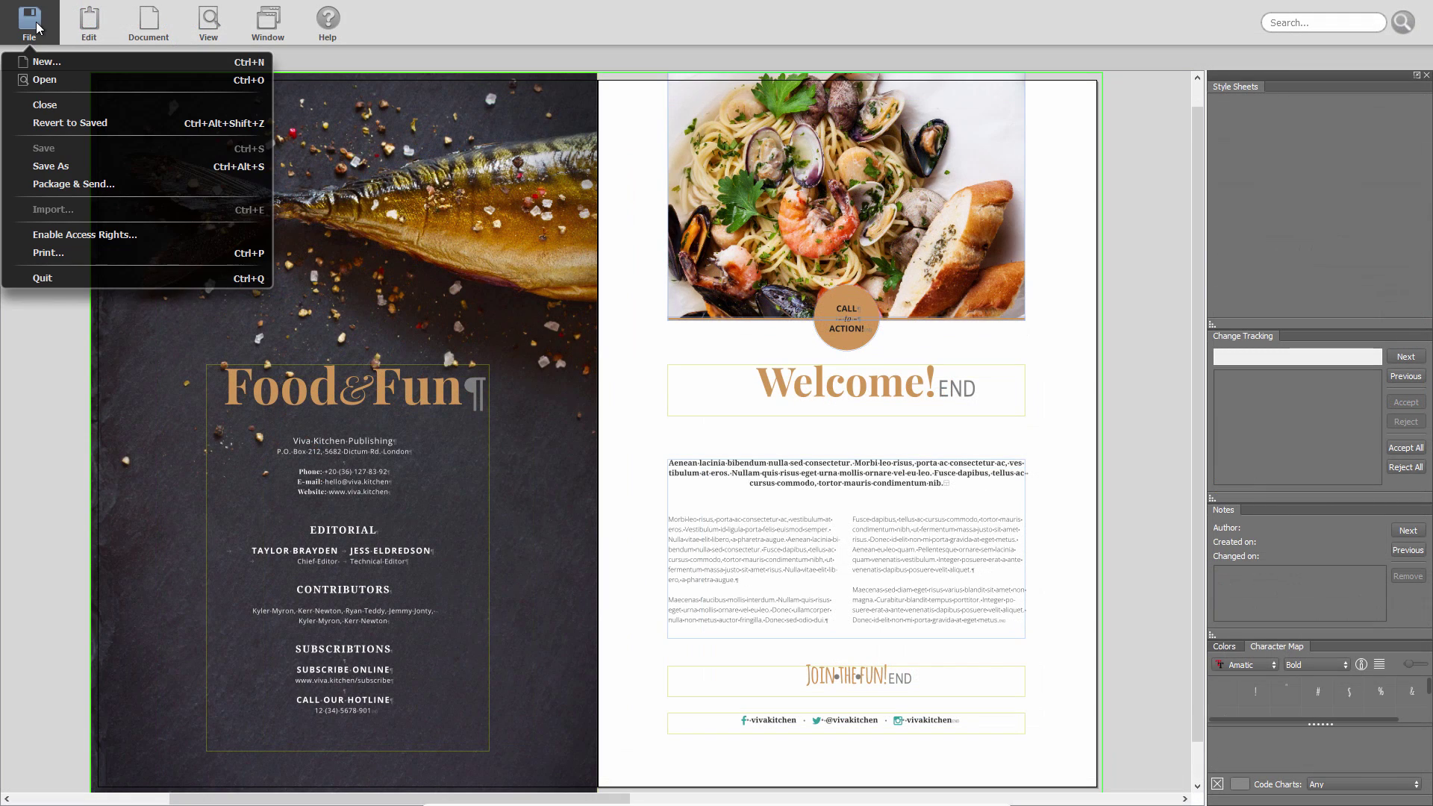
click(91, 33)
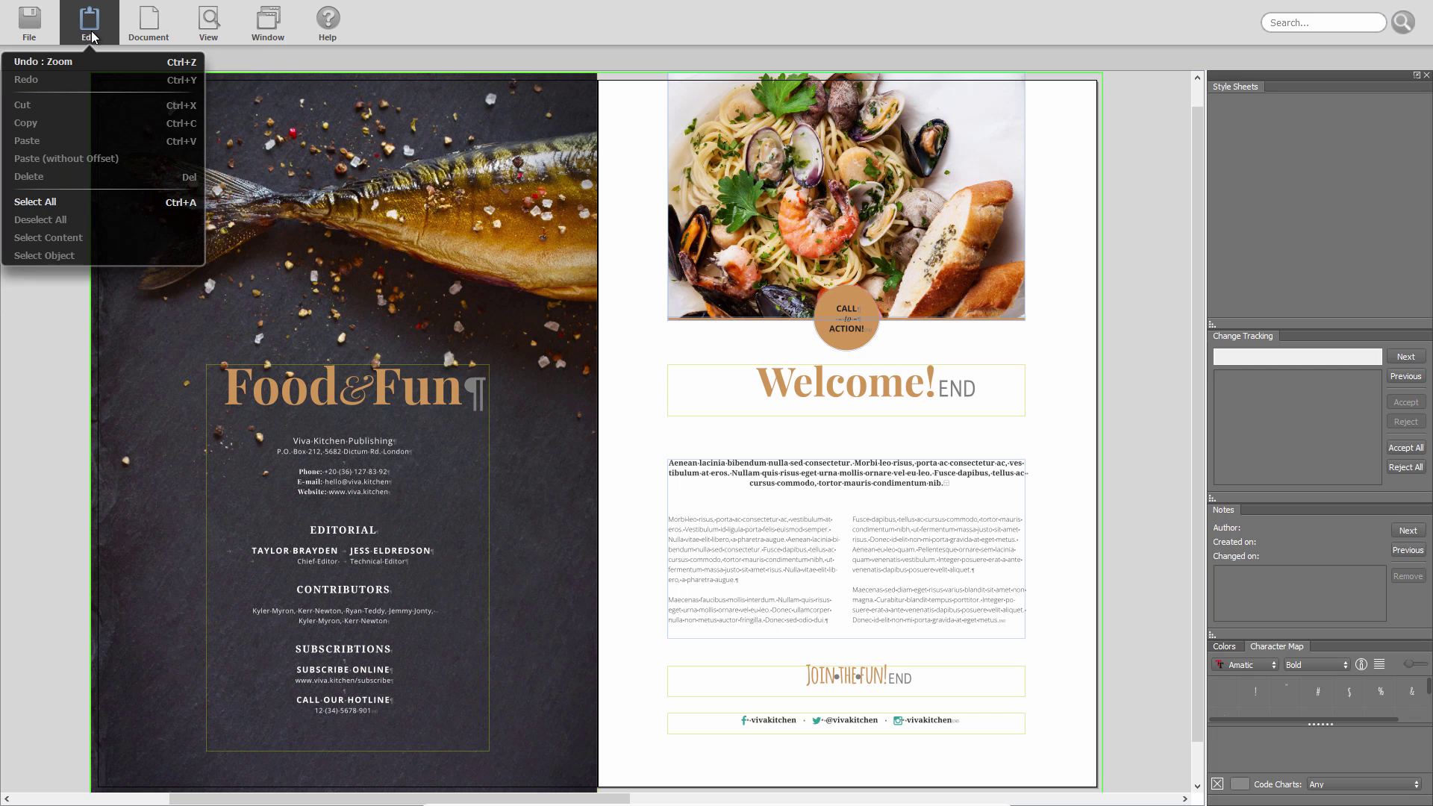
mouse_move(218, 33)
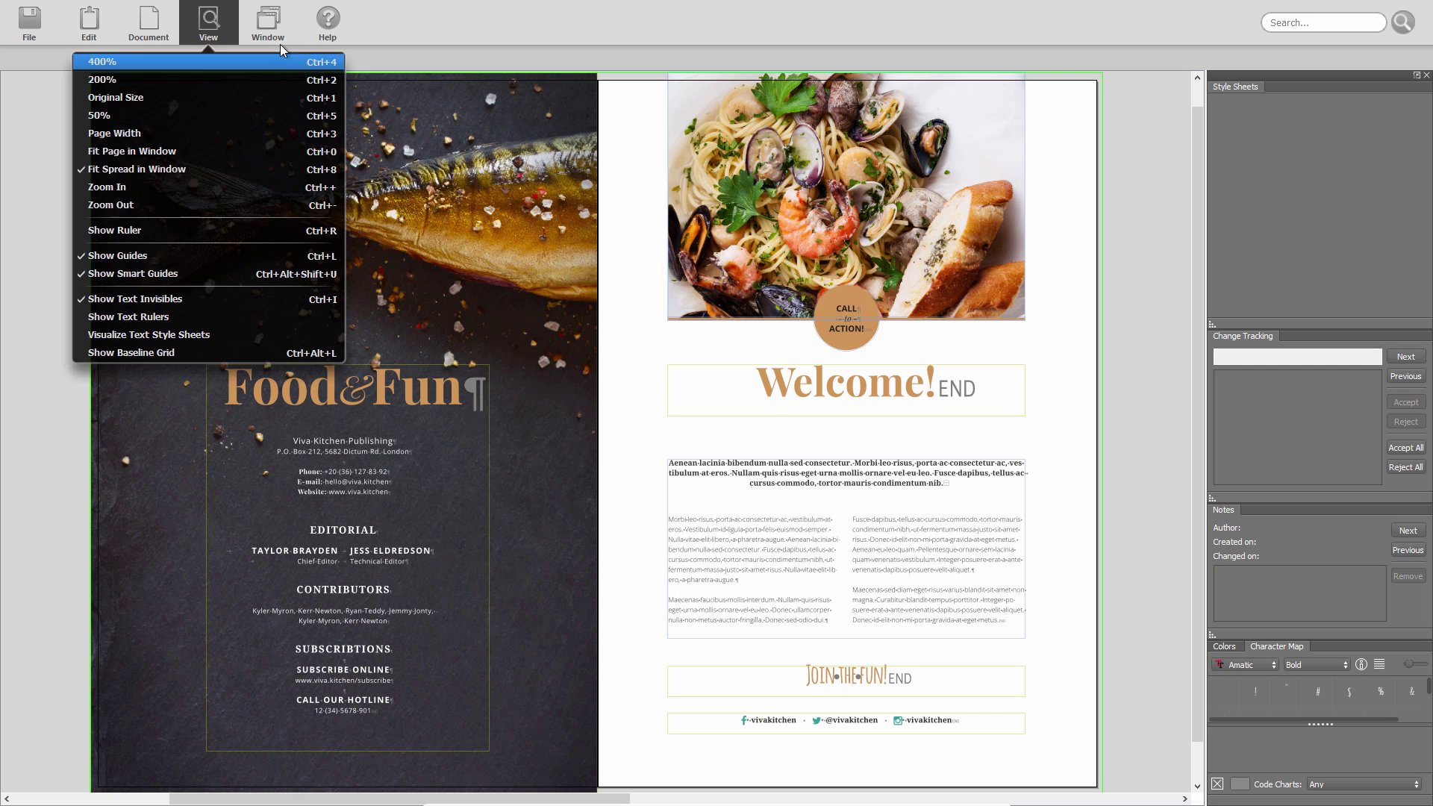
mouse_move(271, 33)
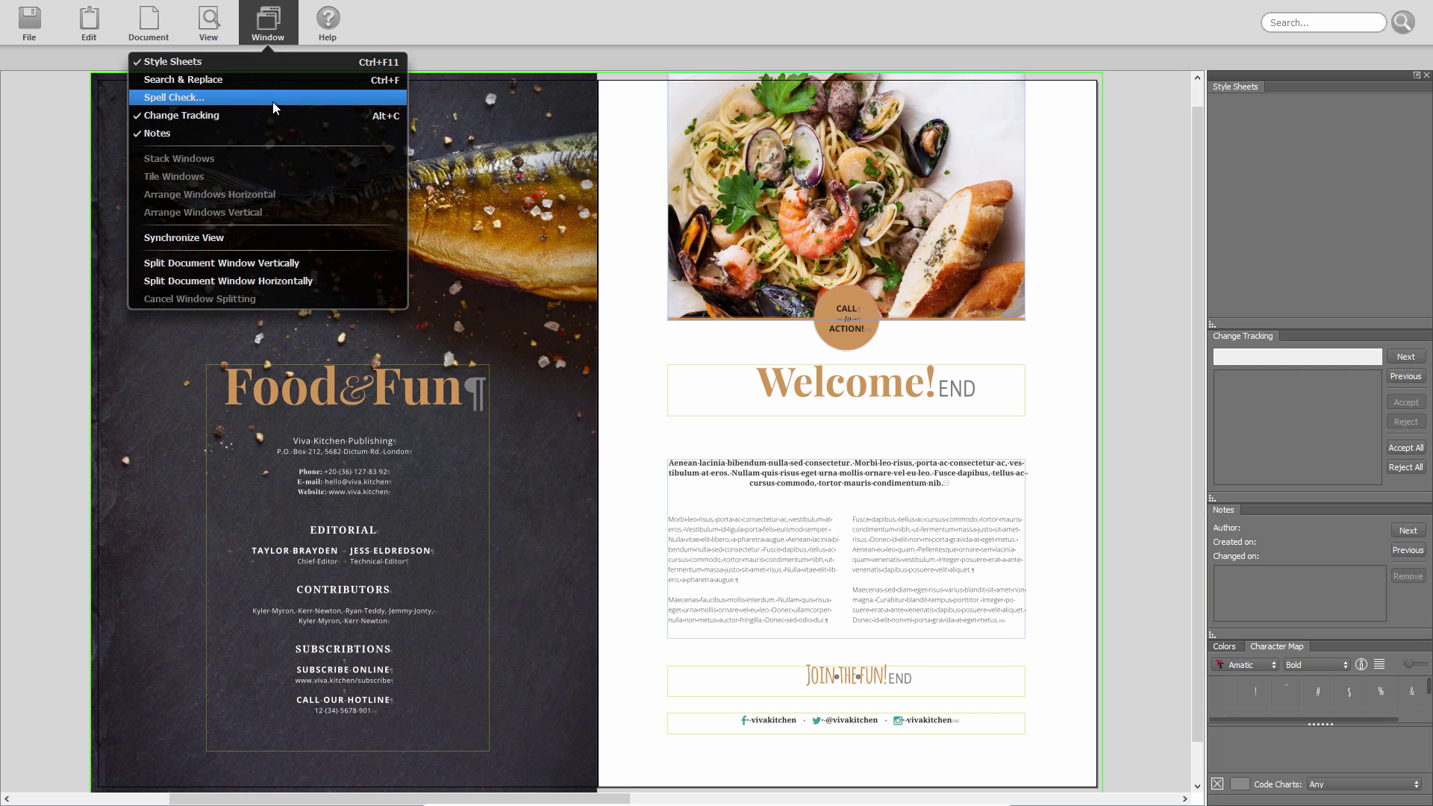
click(743, 471)
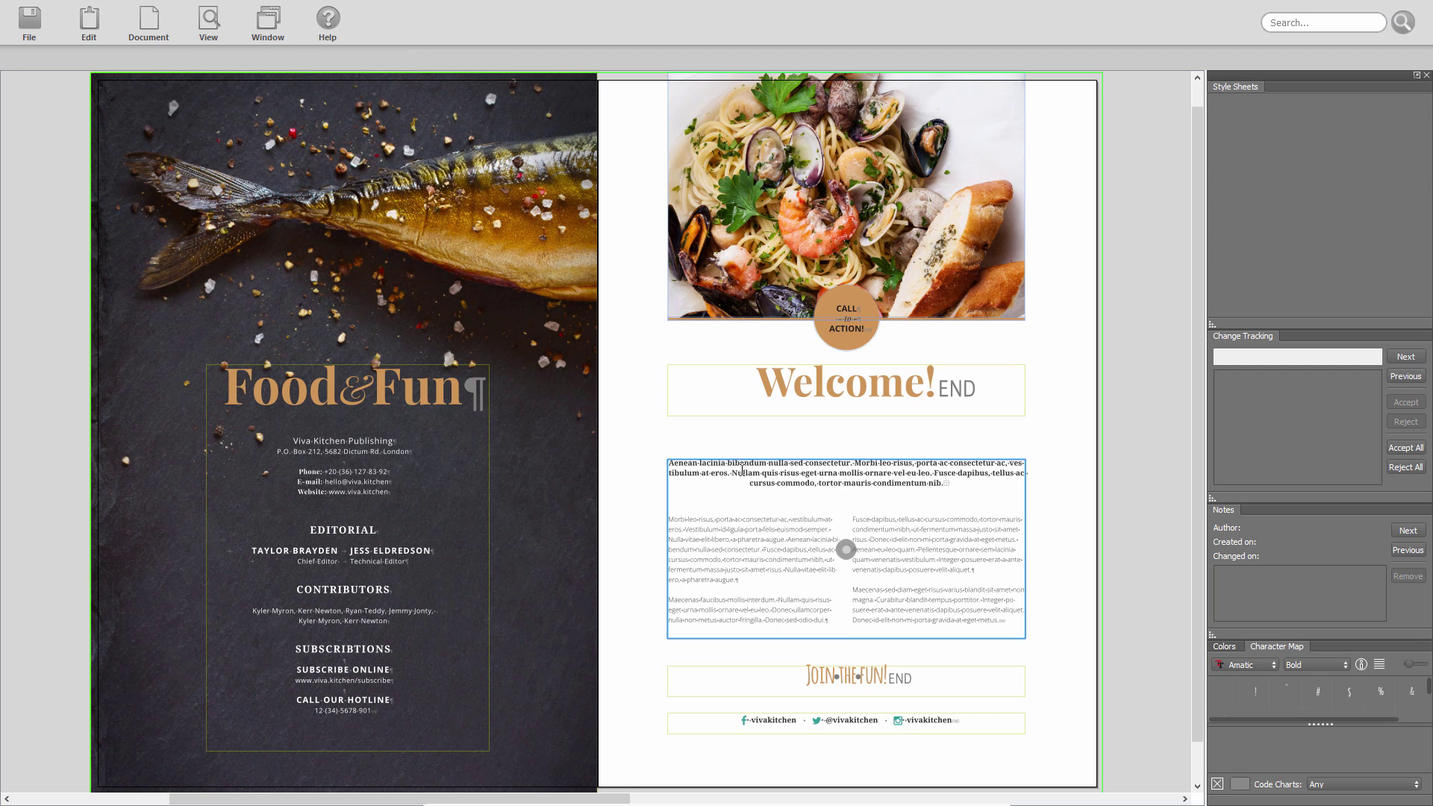
click(42, 59)
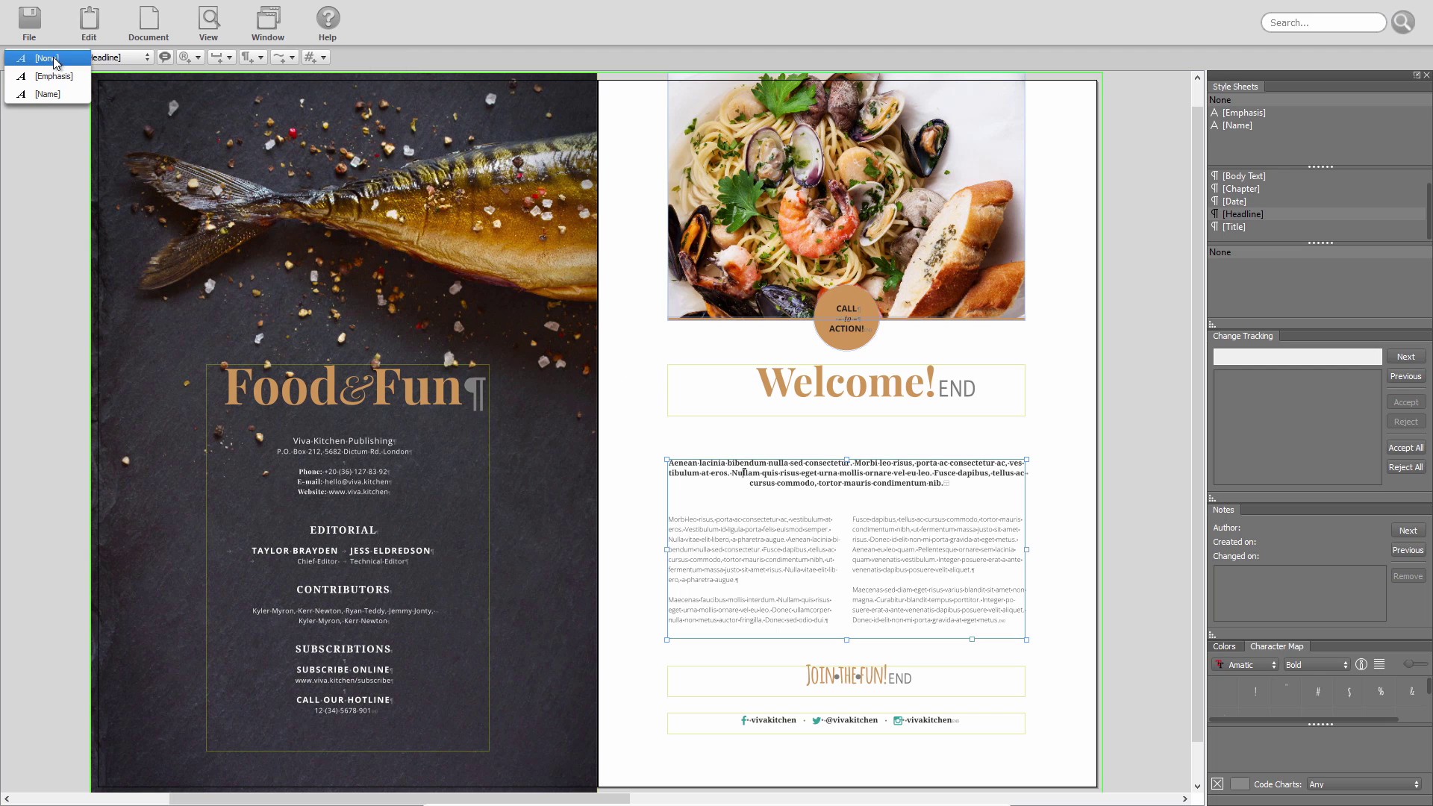
click(165, 57)
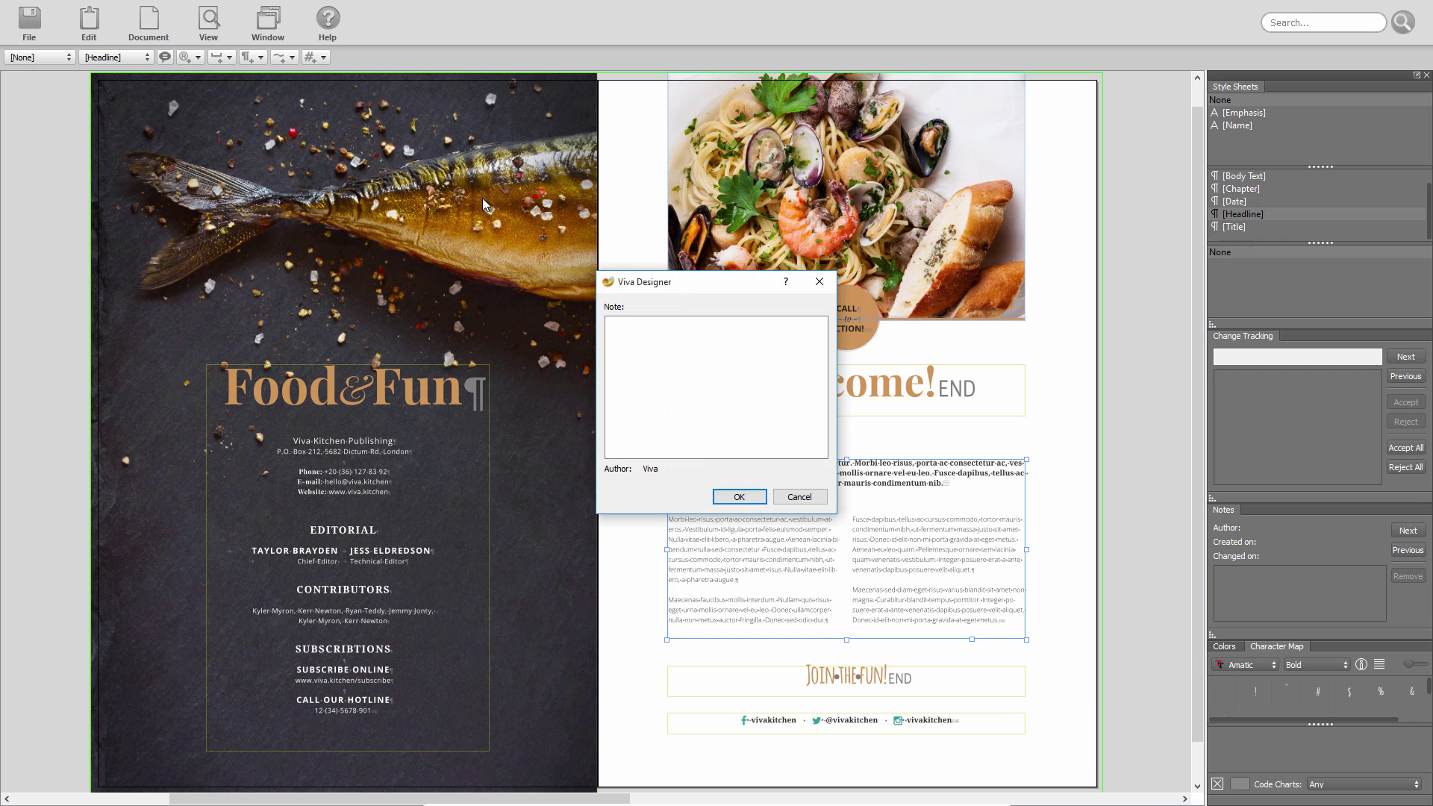
click(826, 496)
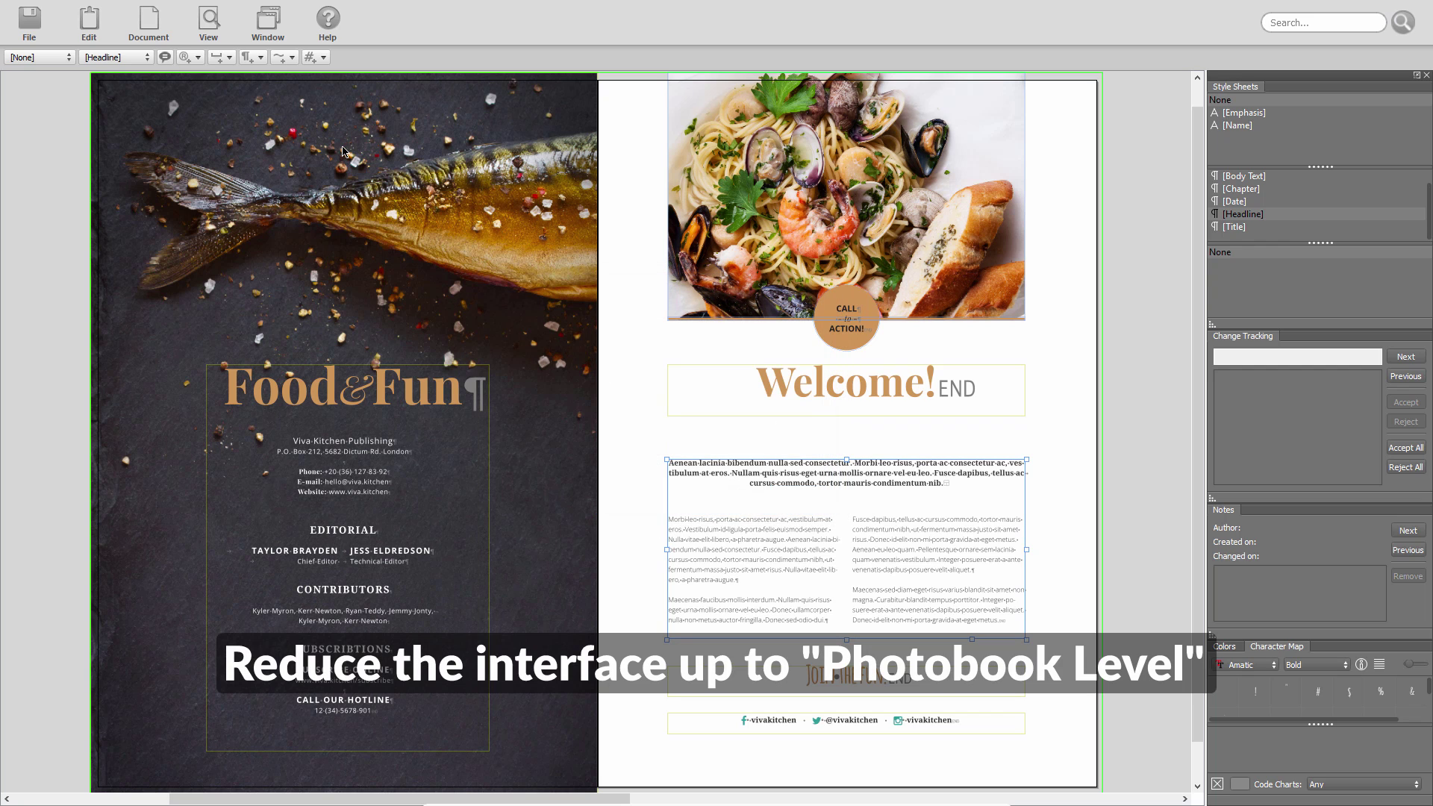
click(197, 58)
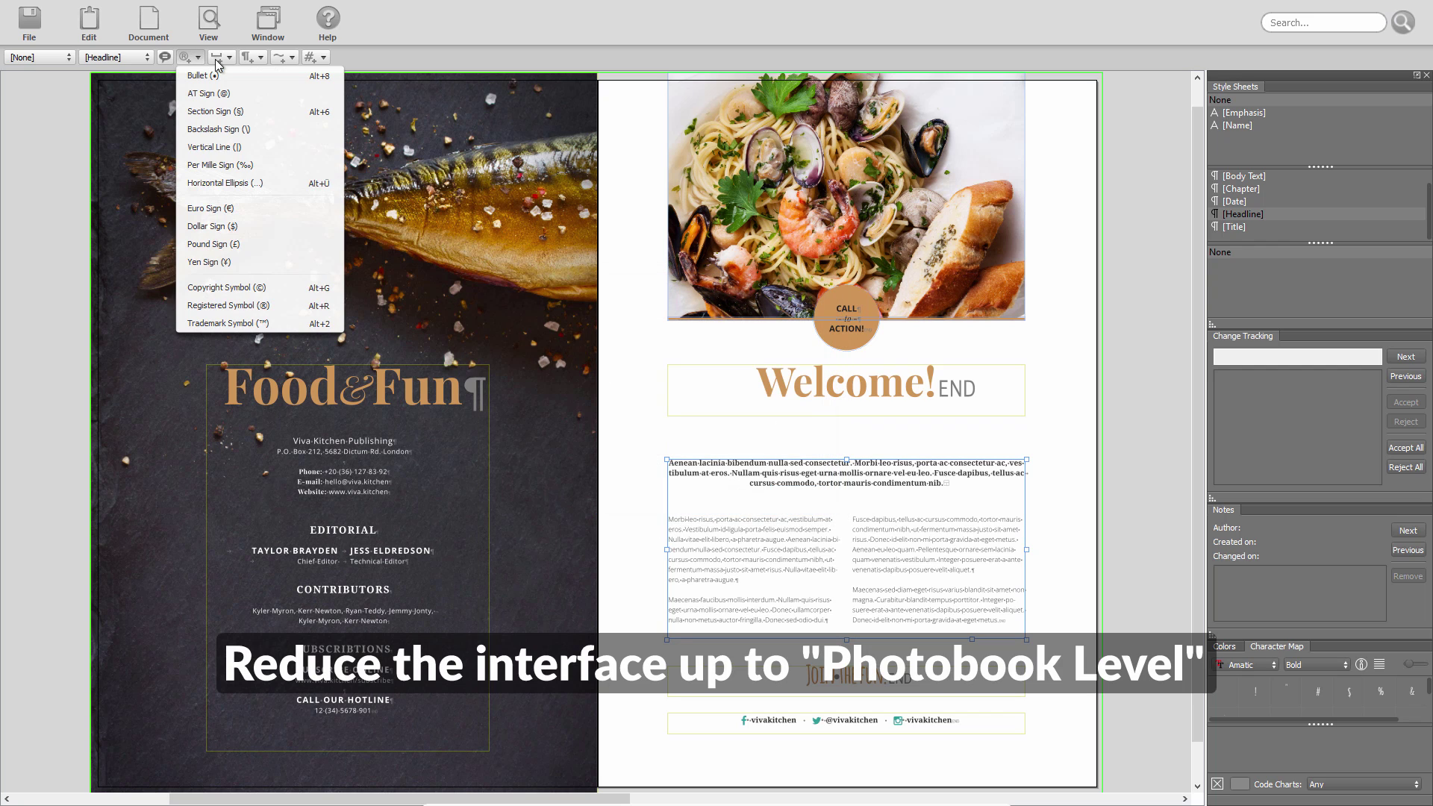
click(228, 59)
click(257, 61)
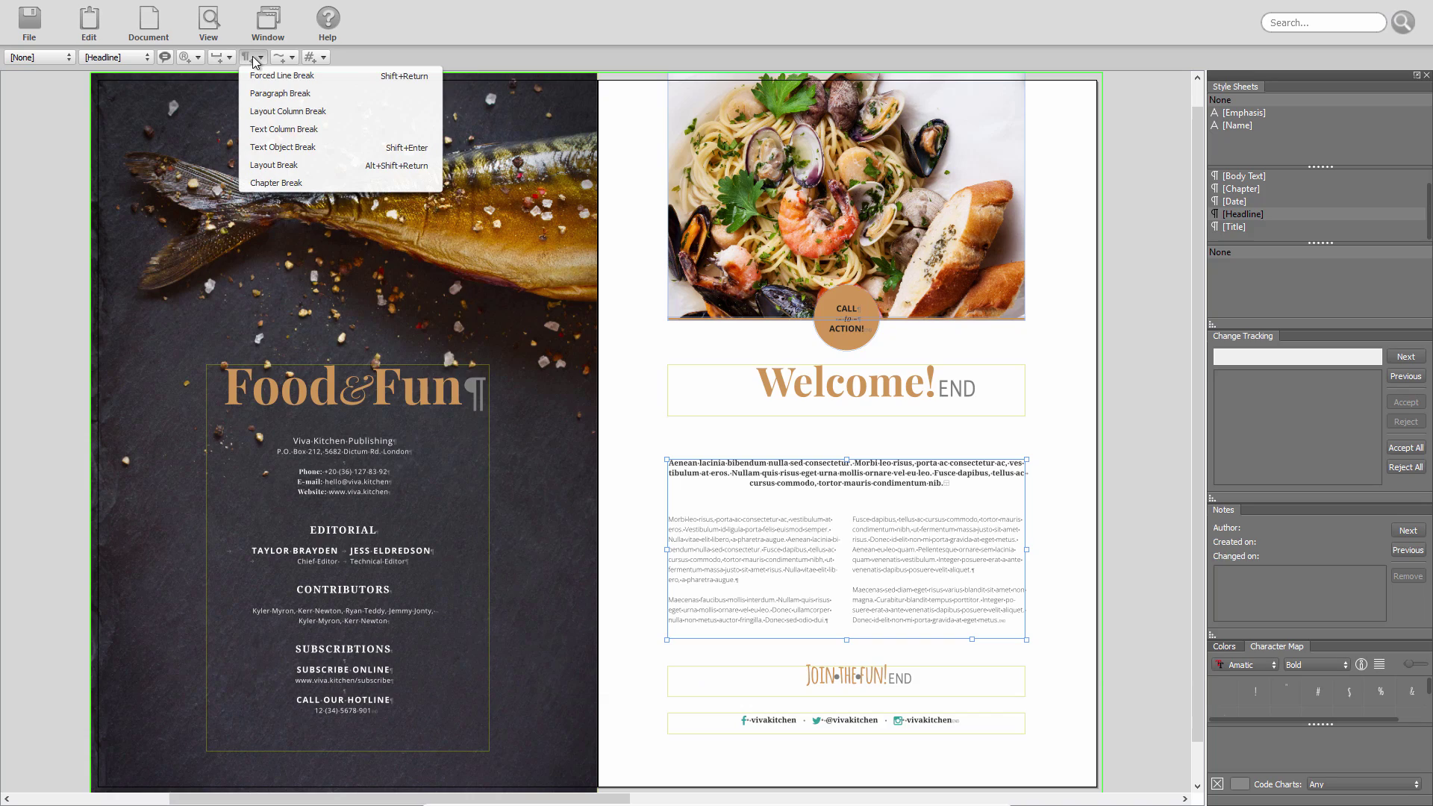
click(298, 61)
click(318, 58)
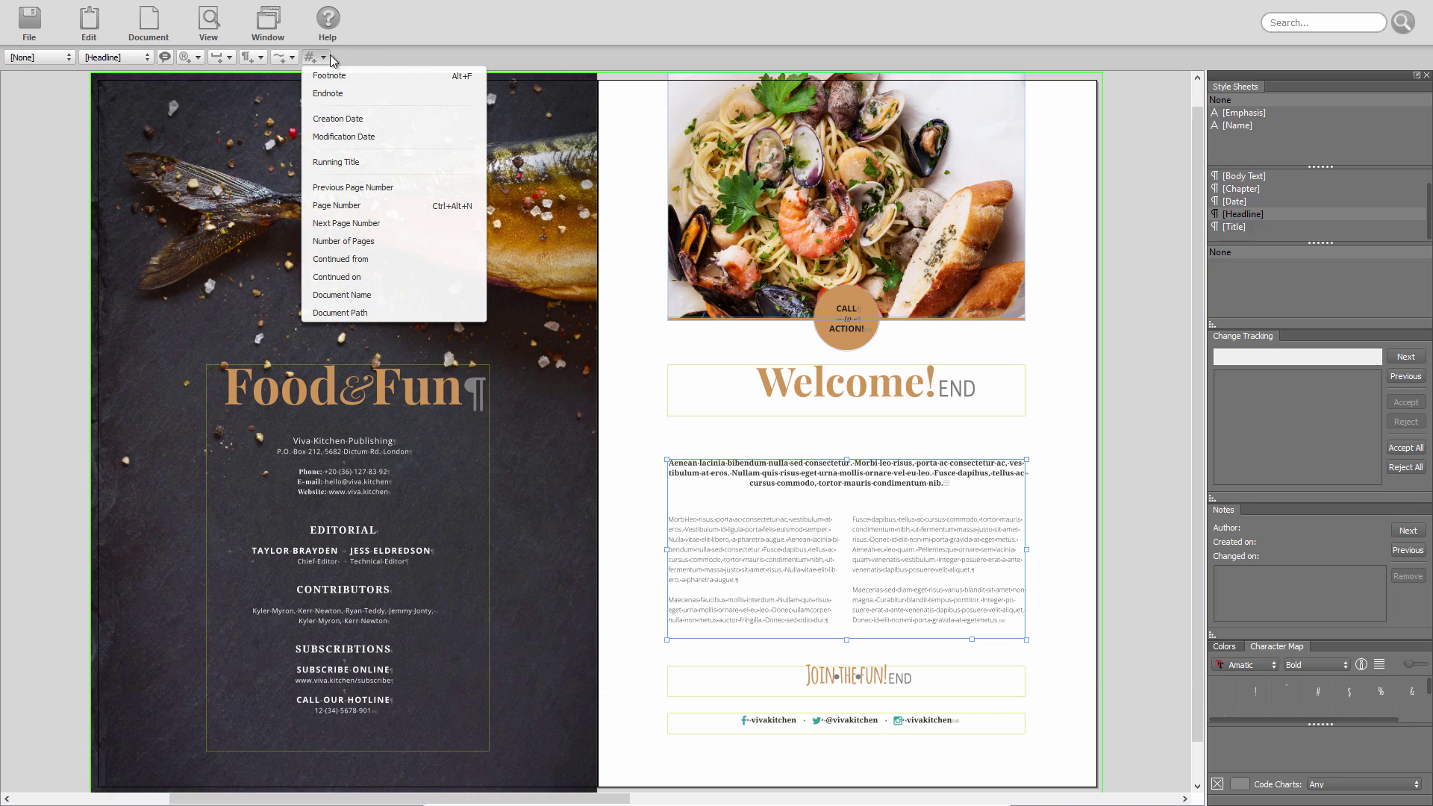
click(357, 56)
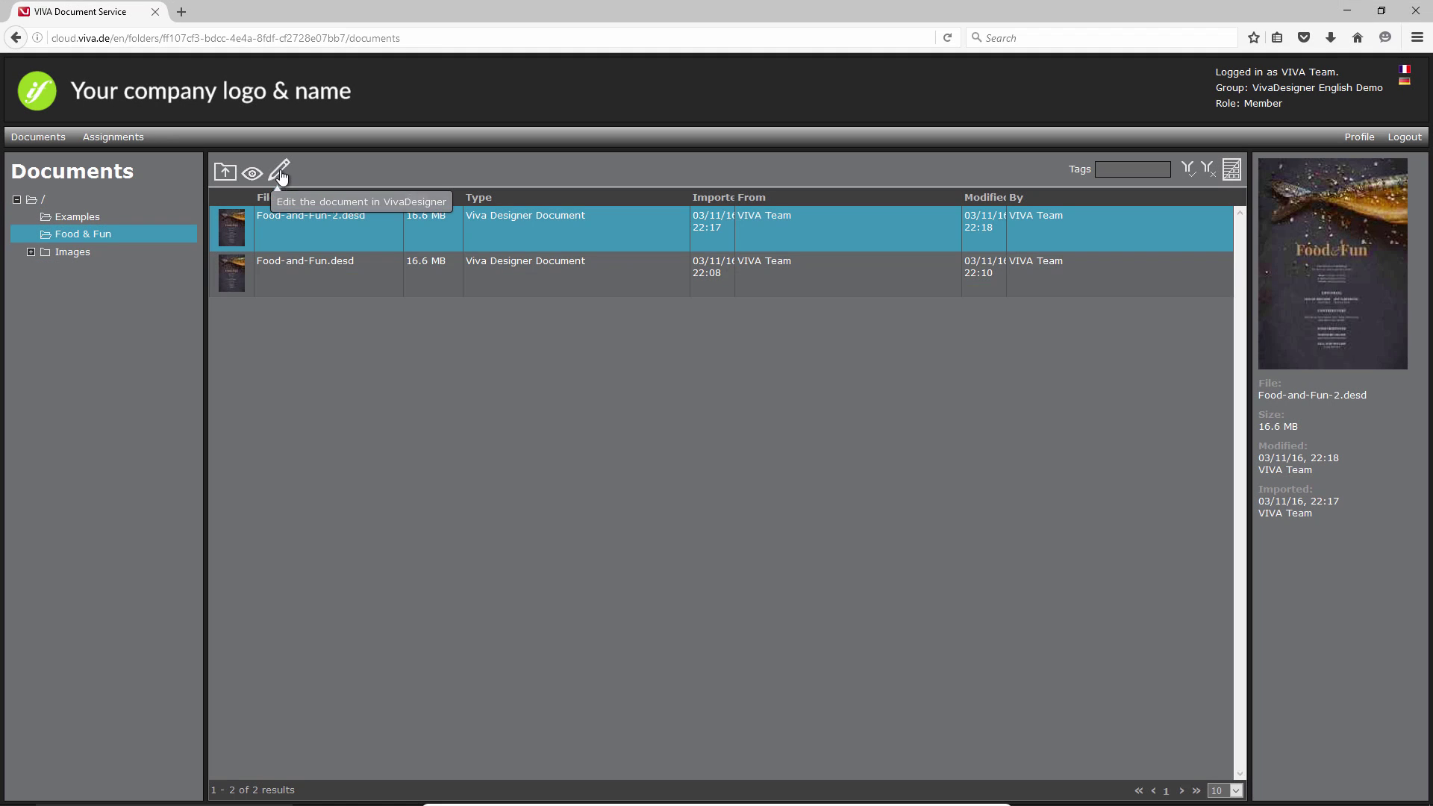
Open Food-and-Fun-2.desd in VivaDesigner Web-Edition using its Edit icon
click(281, 172)
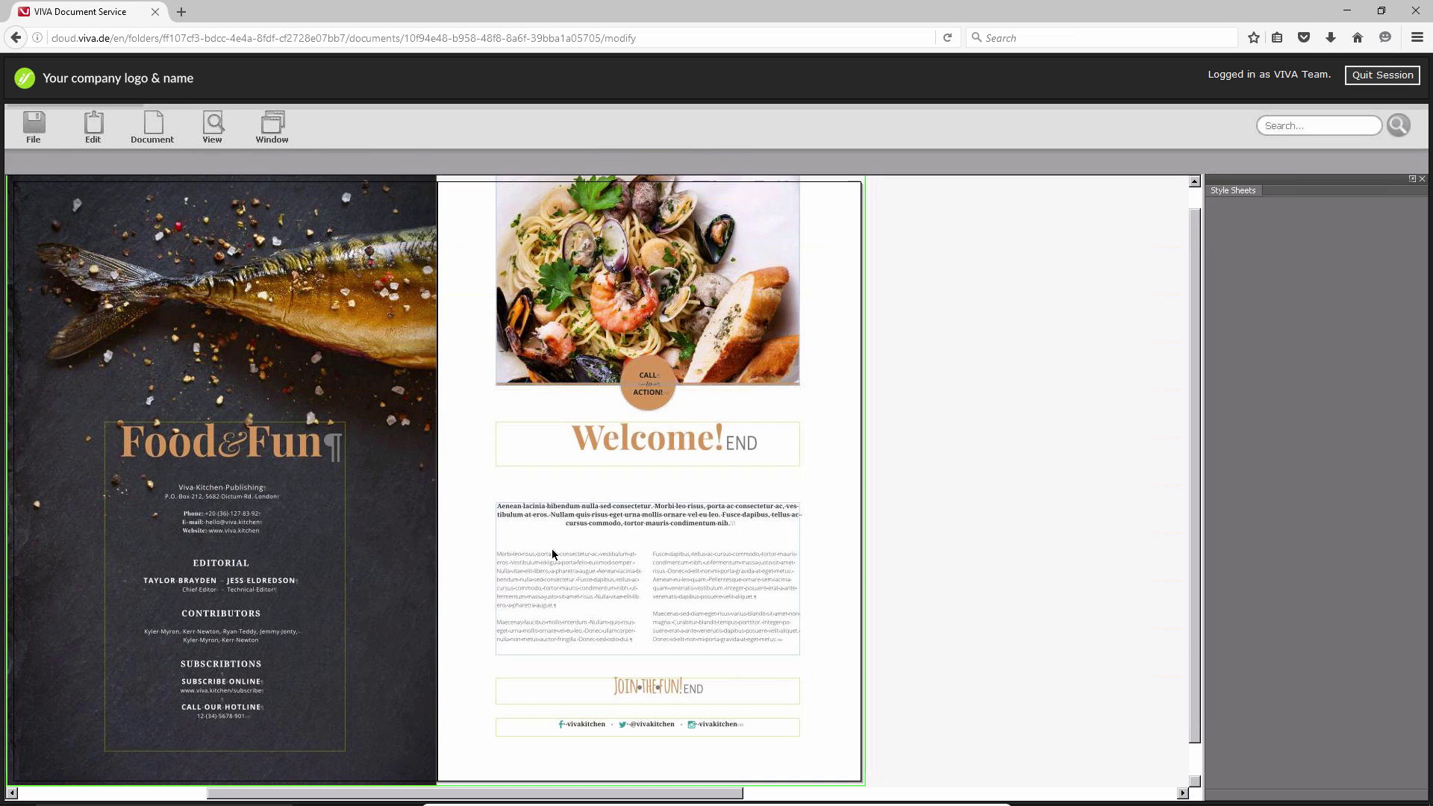
click(566, 520)
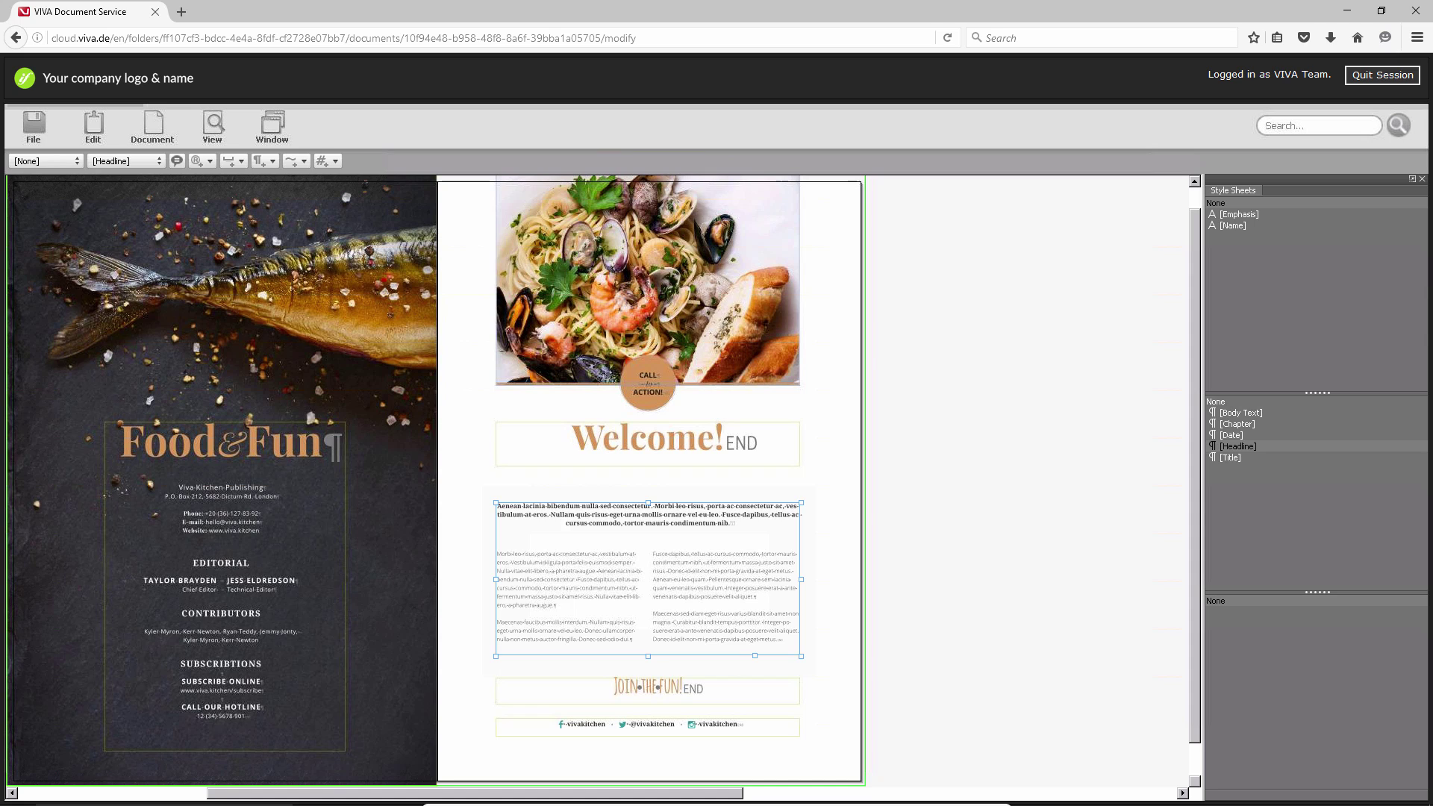
click(40, 135)
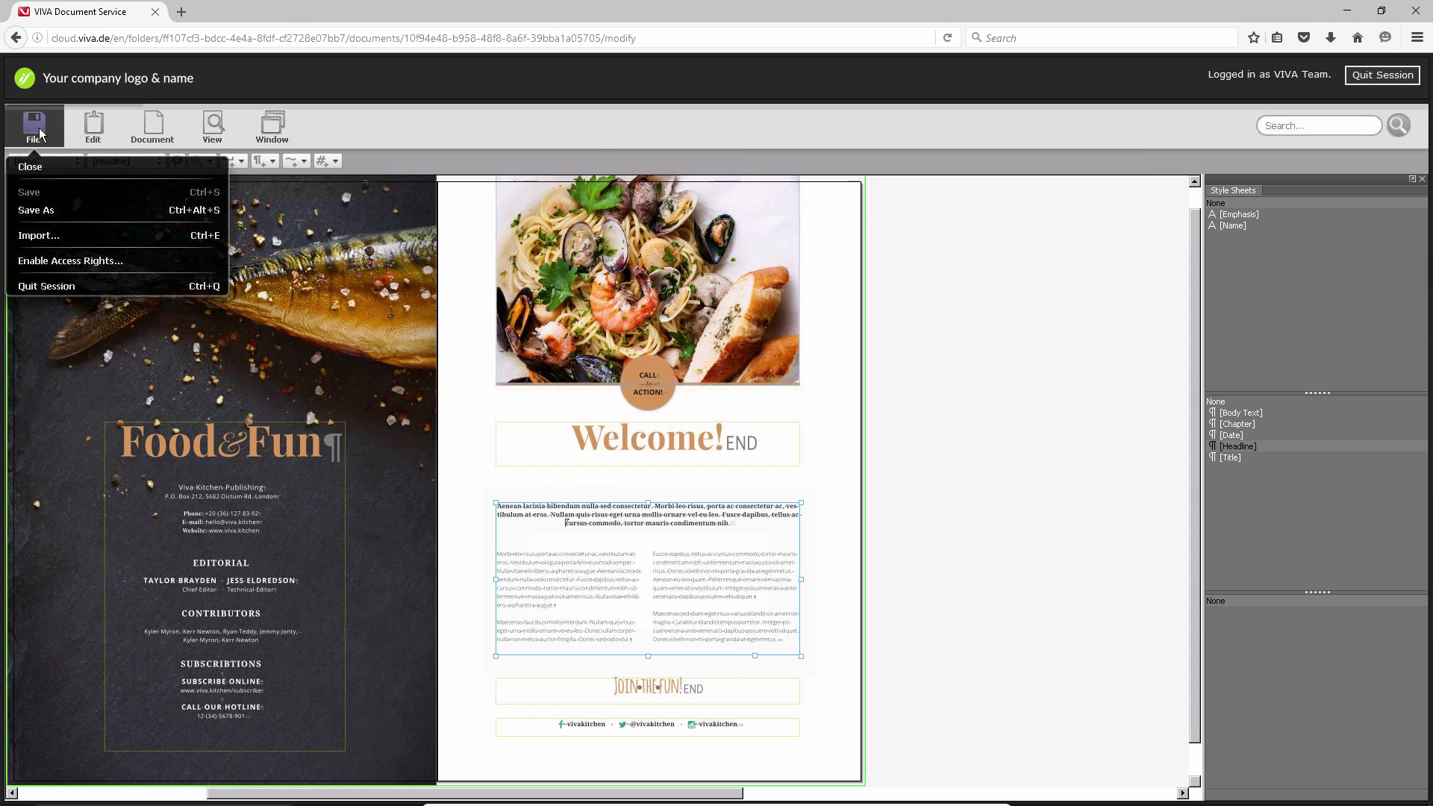
click(96, 131)
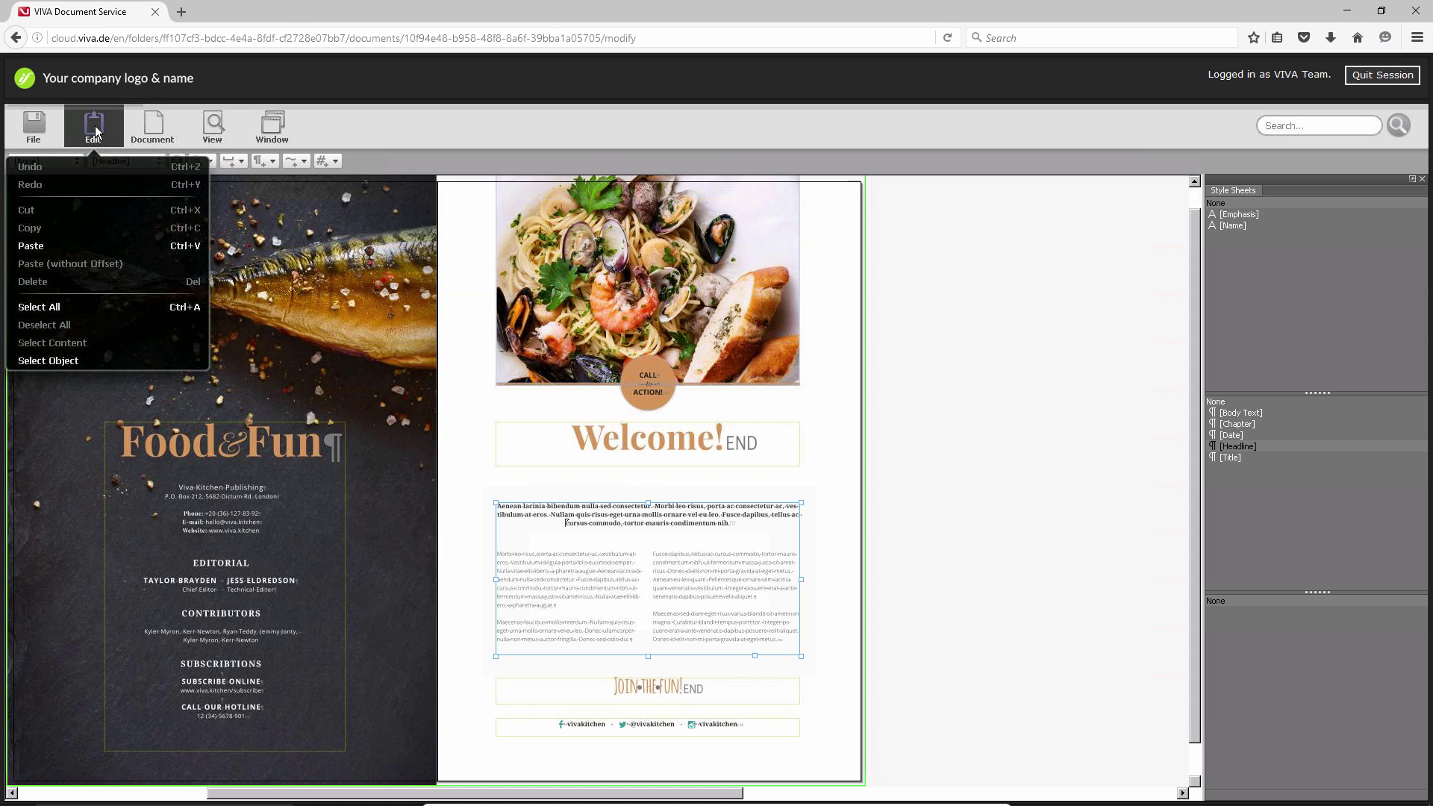
click(160, 134)
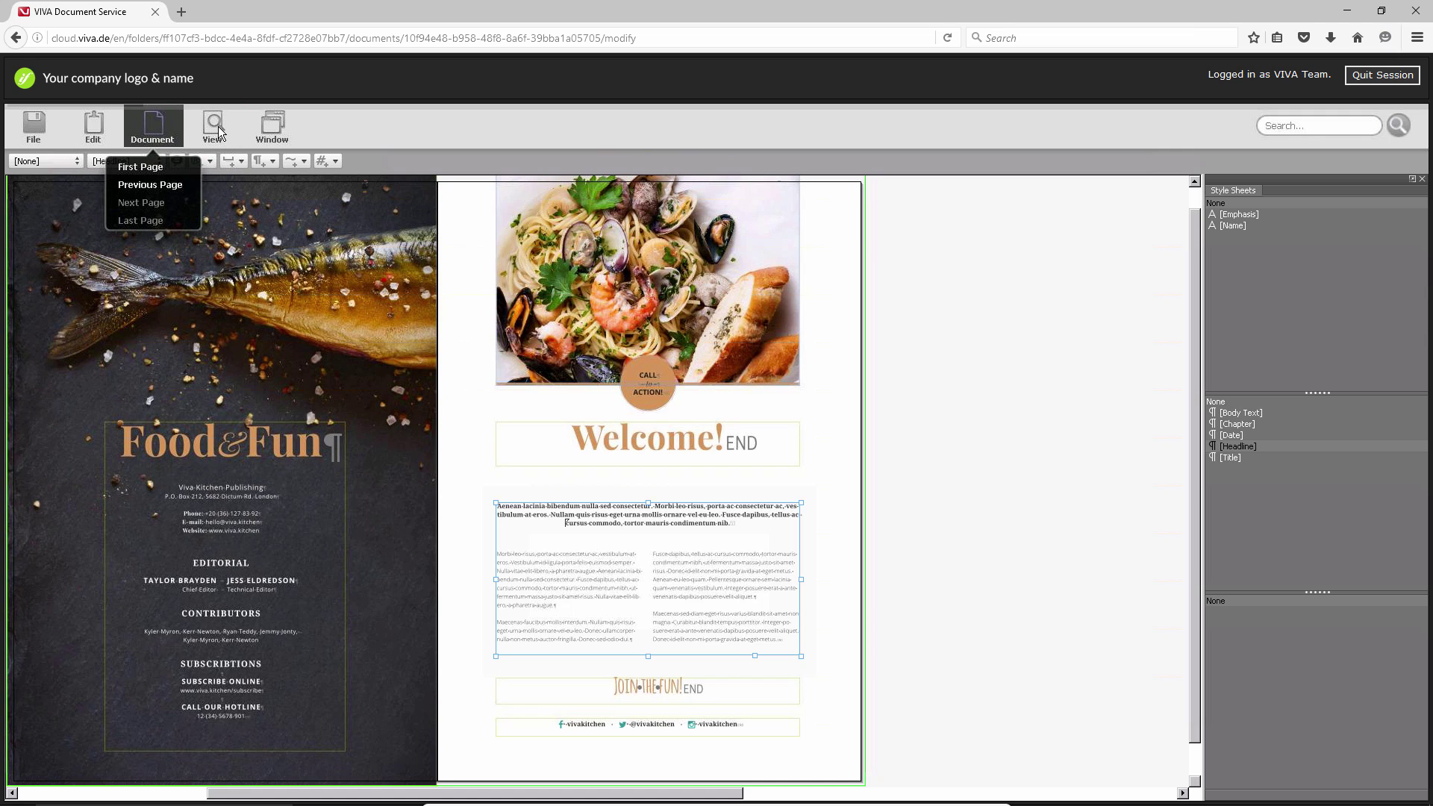
click(219, 132)
click(223, 133)
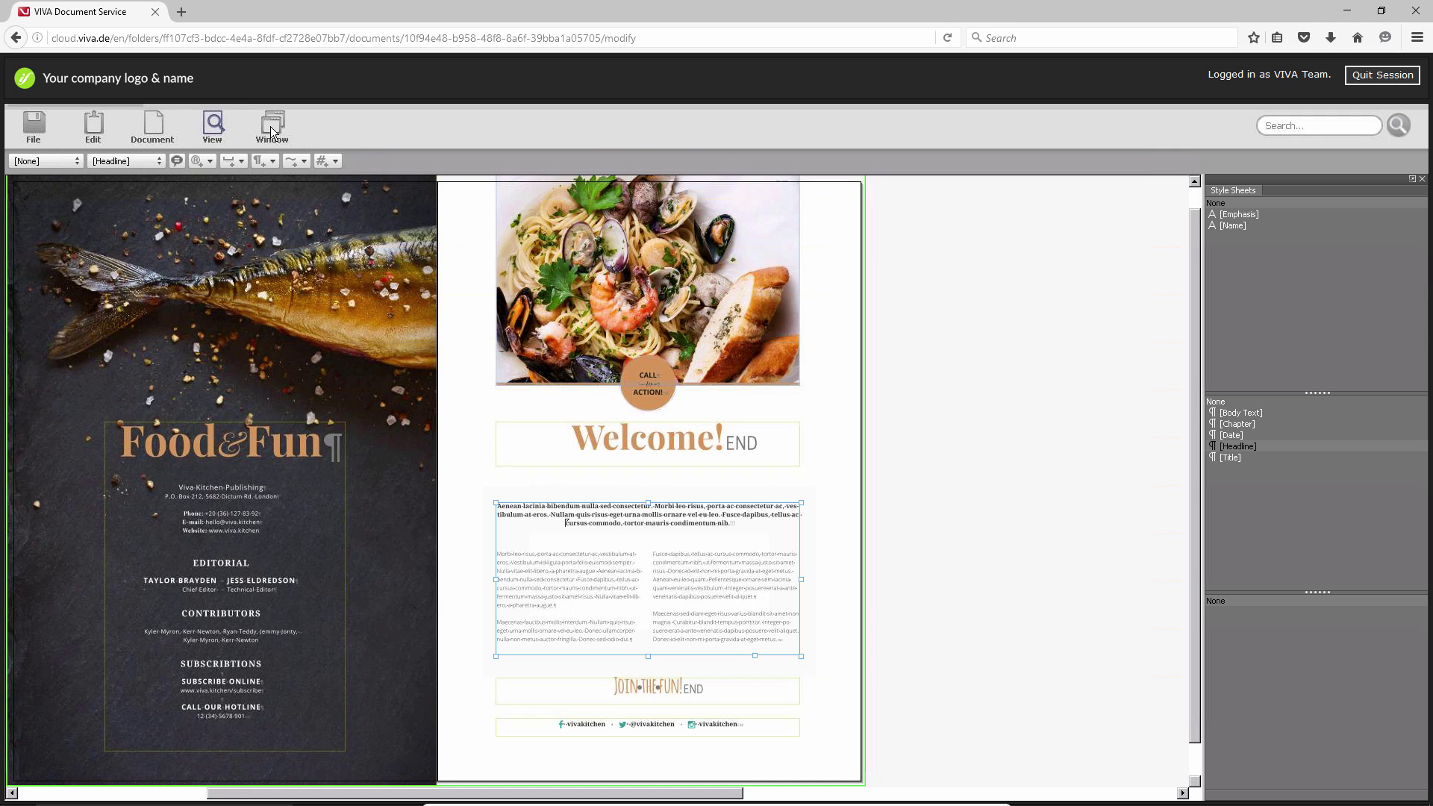
click(272, 132)
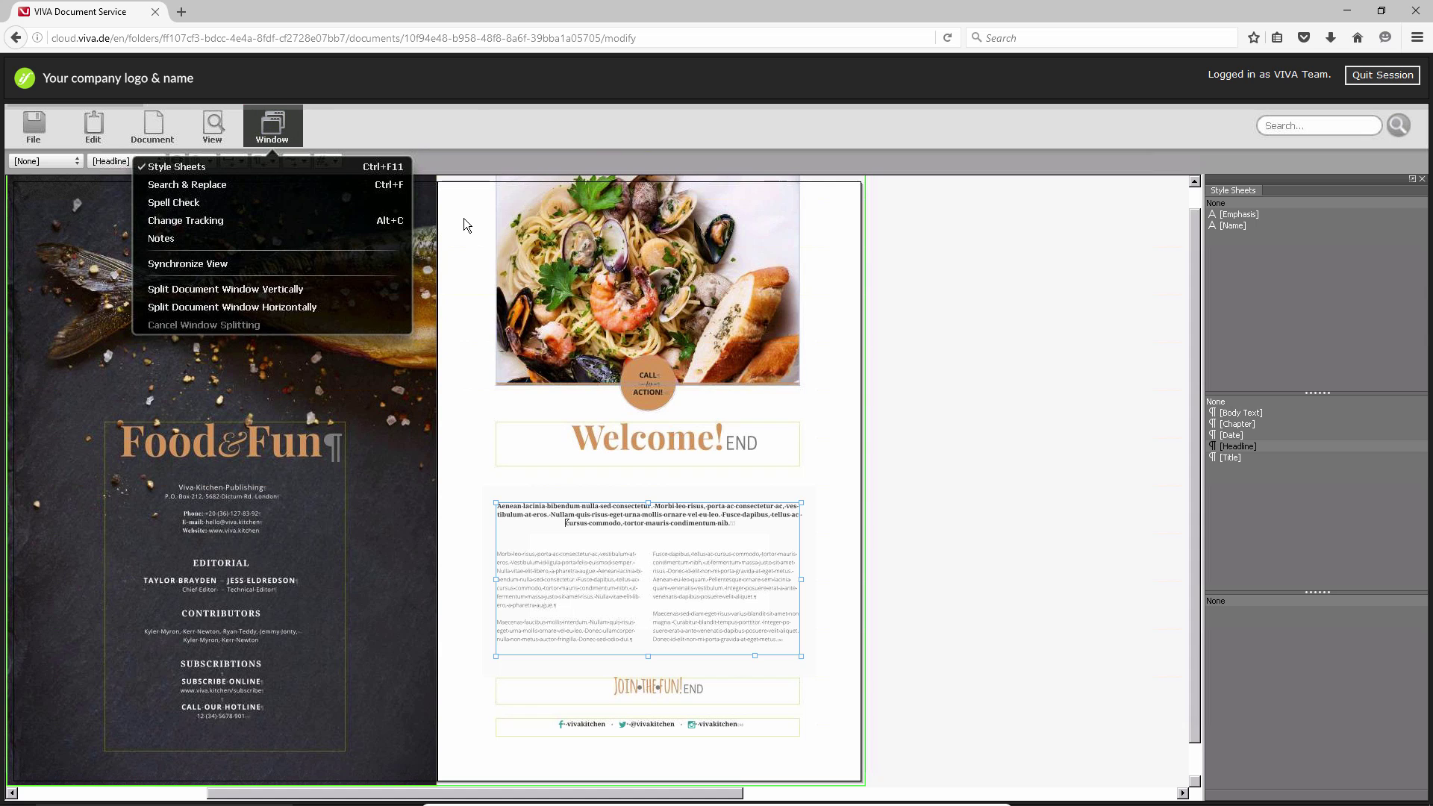
click(558, 523)
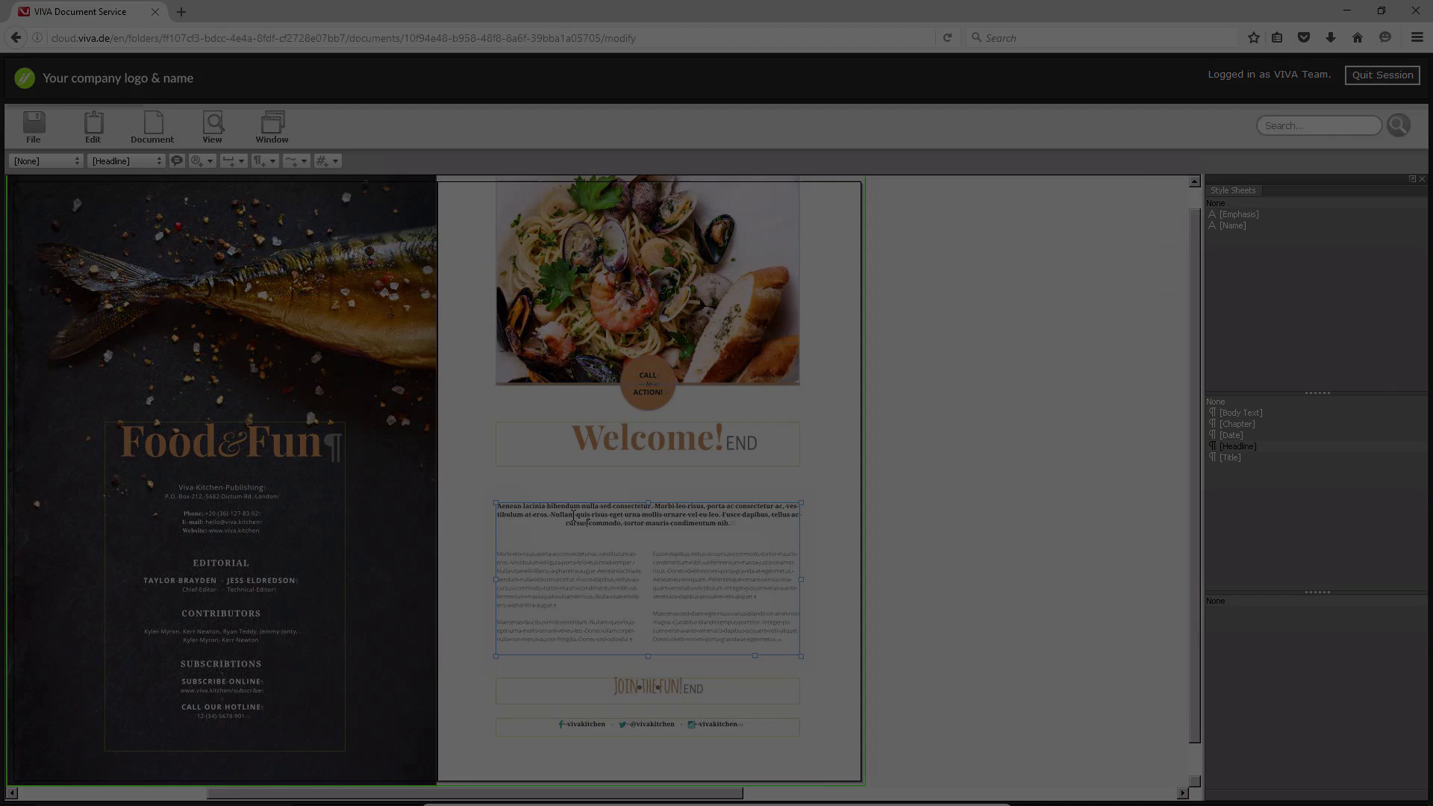